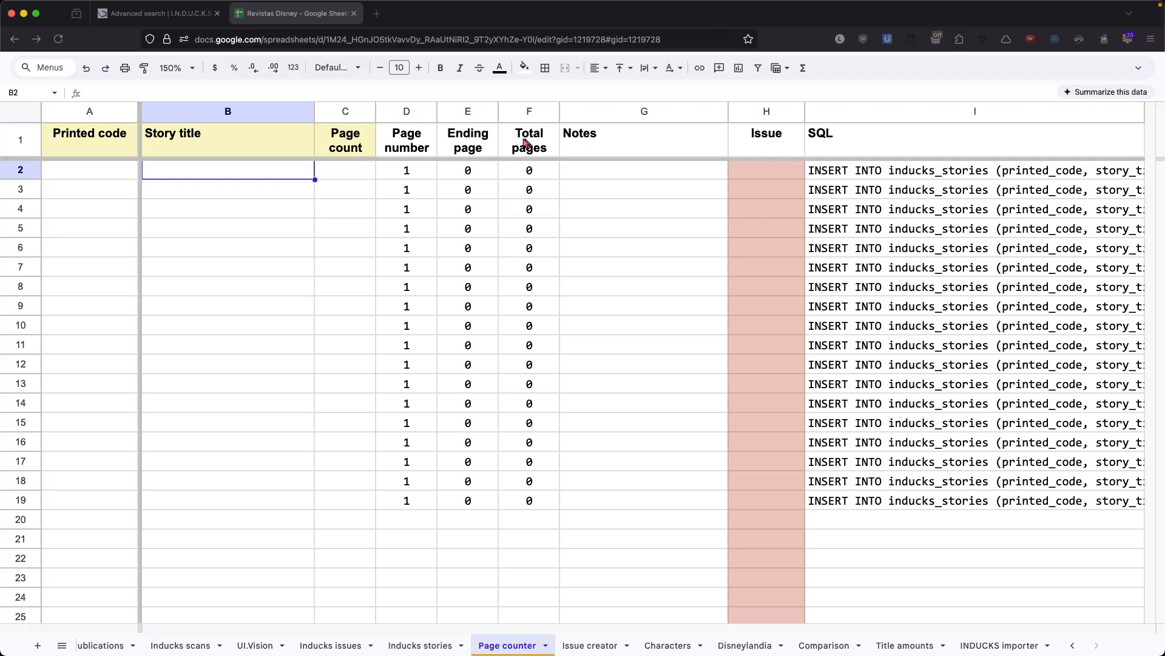
# Step: Enter the first story's title "El cliente tiene la razón" and its printed code D5734 in row 2
pyautogui.click(111, 175)
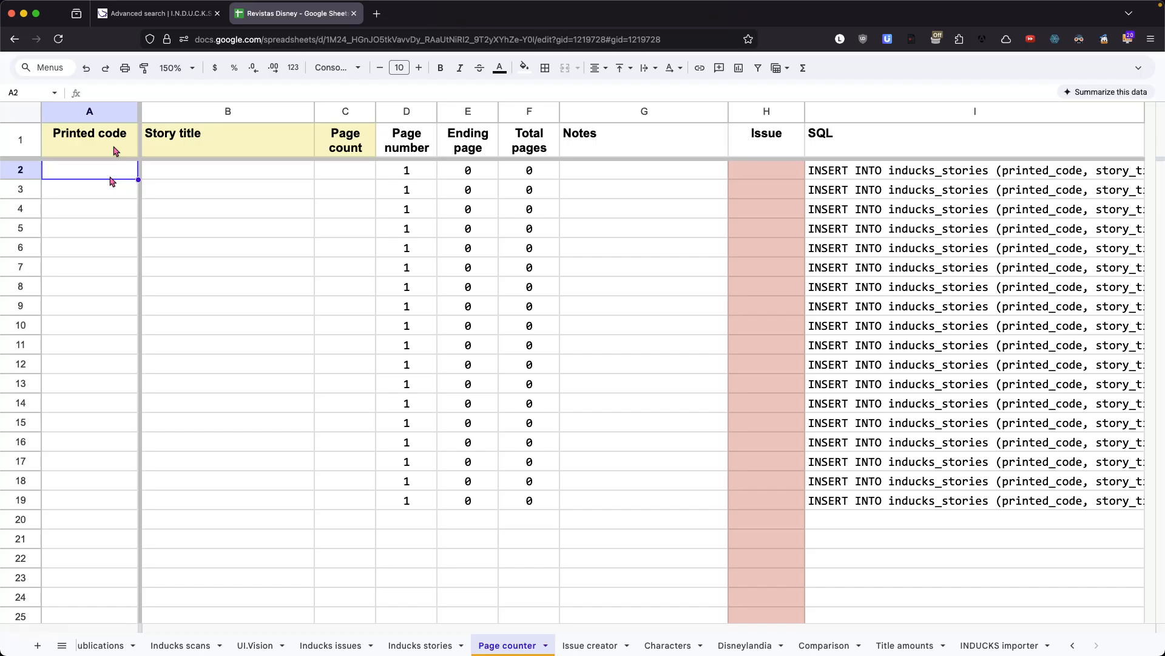
pyautogui.press('Tab')
pyautogui.write('El cliente tiene')
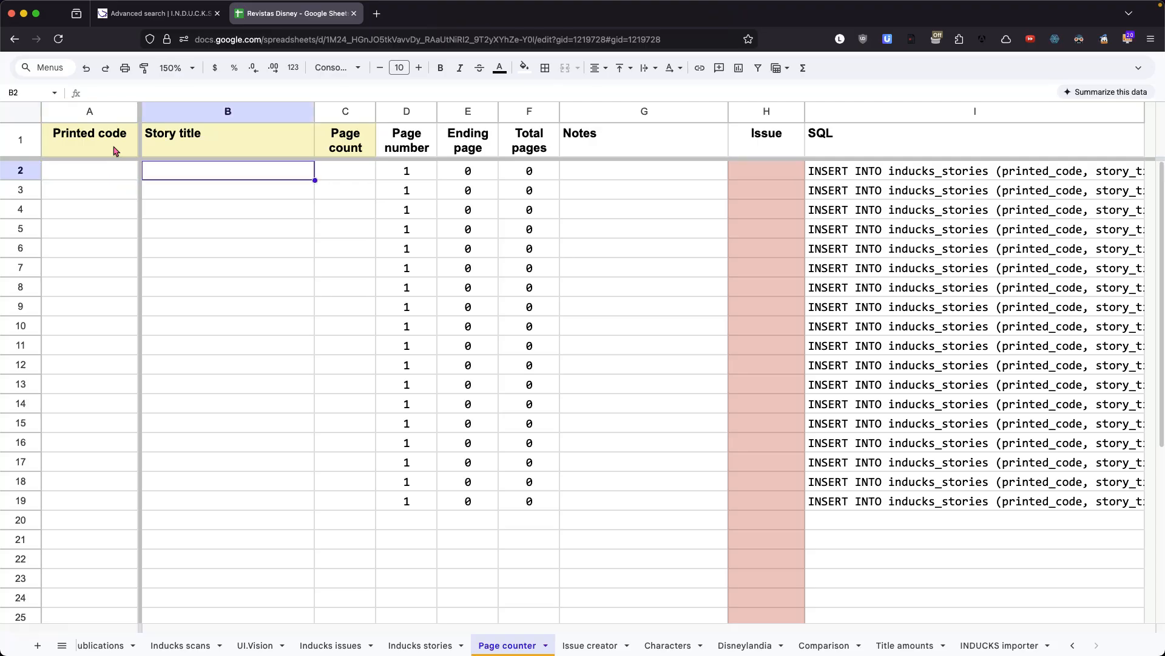
pyautogui.write(' la razón')
pyautogui.press('Return')
pyautogui.press('Up')
pyautogui.press('Left')
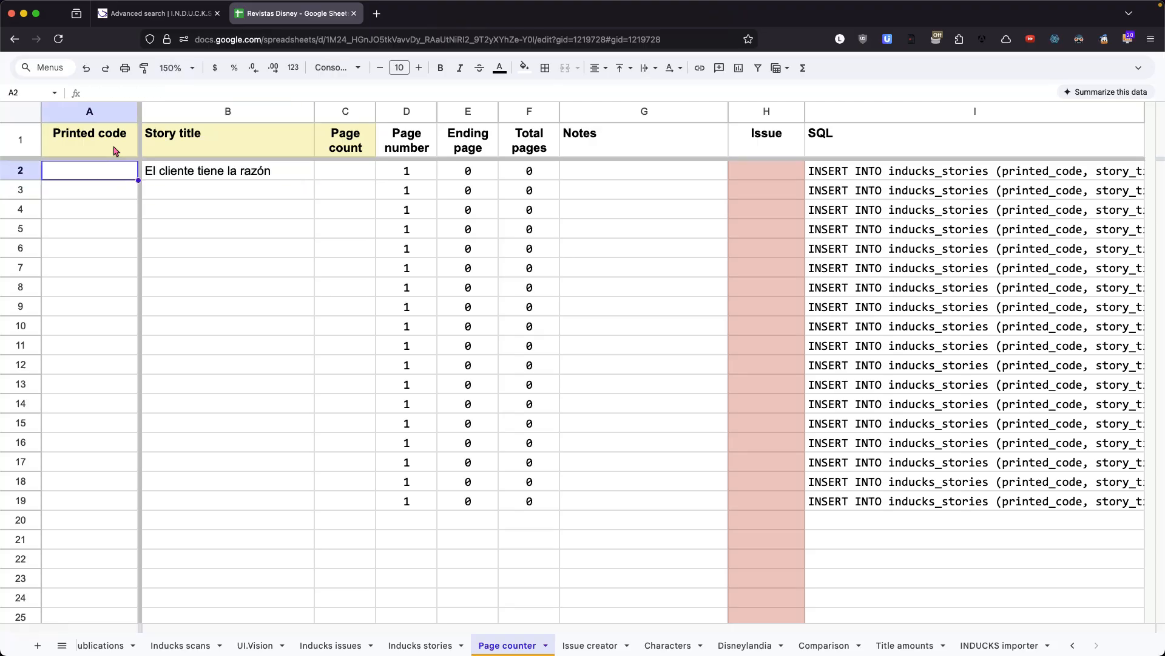
pyautogui.write('D5734')
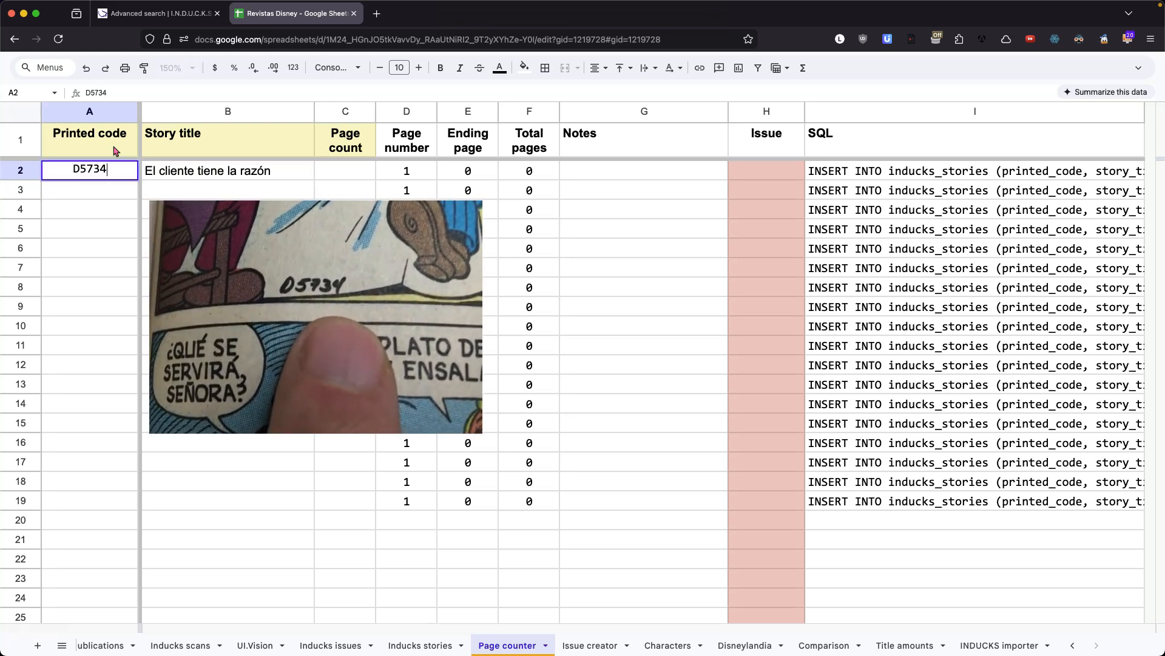
pyautogui.press('Return')
# Step: Set the page count of "El cliente tiene la razón" to 6
pyautogui.press('Tab')
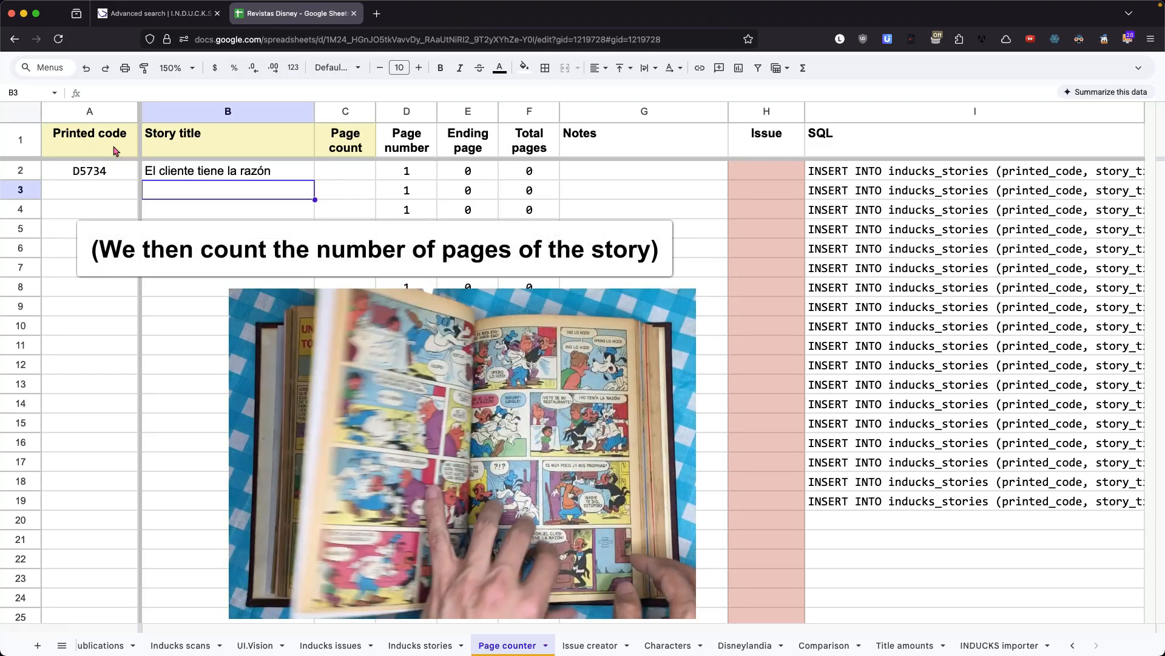
pyautogui.press('Up')
pyautogui.press('Right')
pyautogui.write('6')
pyautogui.press('Return')
# Step: Record the second story in row 3 with code S0208, title "Ascensor Nº 1" and 18 pages
pyautogui.press('Left')
pyautogui.press('Left')
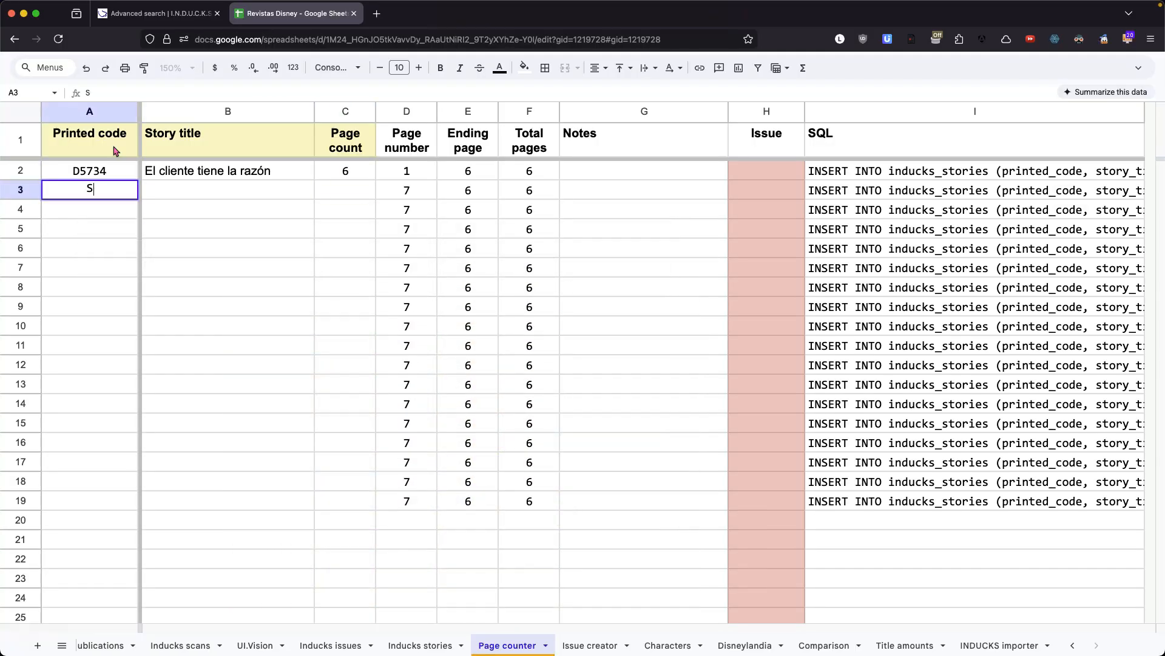
pyautogui.write('S0208')
pyautogui.press('Tab')
pyautogui.write('Ascensor Nº 1')
pyautogui.press('Tab')
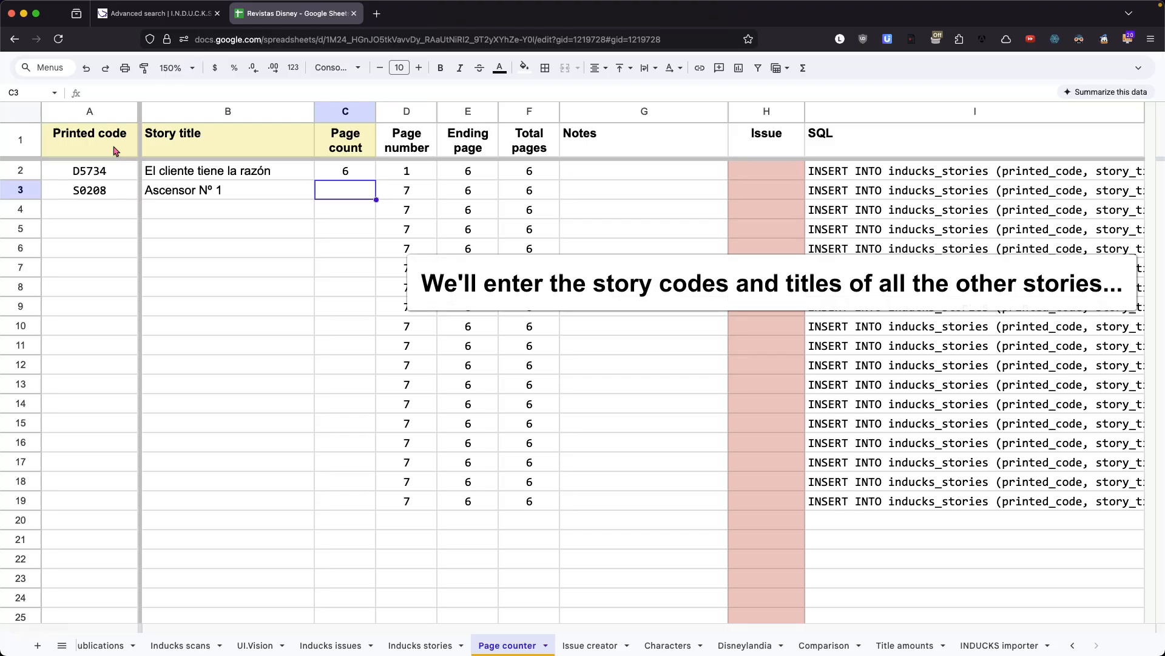
pyautogui.write('18')
pyautogui.press('Return')
# Step: Record the story in row 4 with code D4989, title "Una cabeza perdida" and 8 pages
pyautogui.write('D4989')
pyautogui.press('Tab')
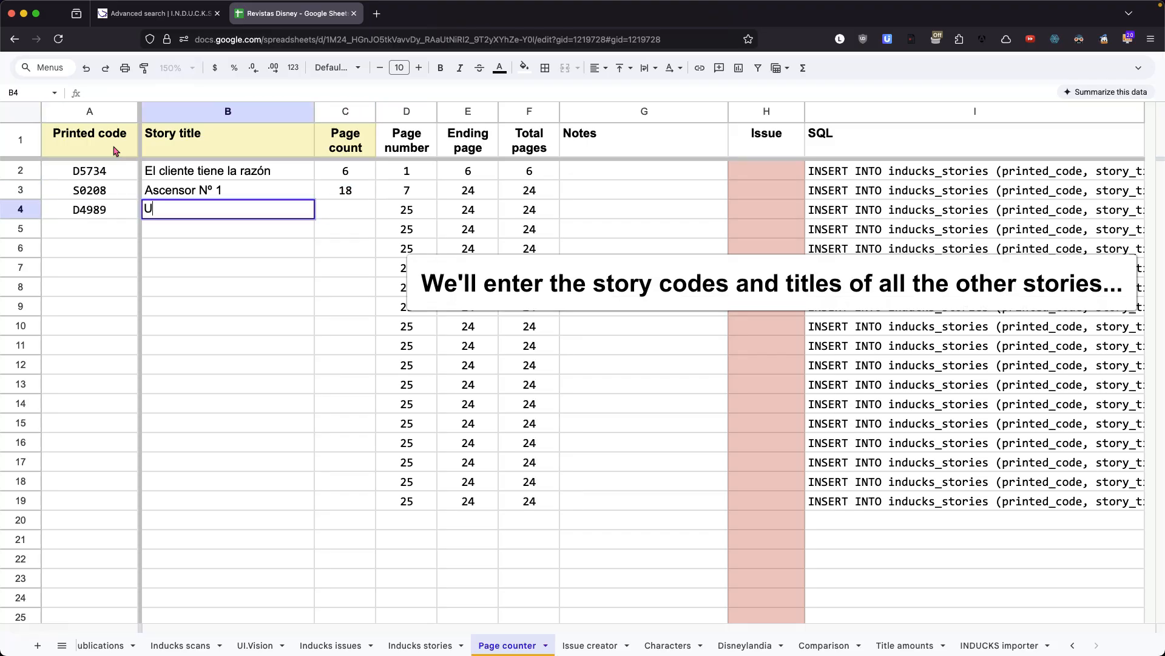
pyautogui.write('Una cabeza perdida')
pyautogui.press('Tab')
pyautogui.write('8')
pyautogui.press('Return')
# Step: Record the story in row 5 with code W 393, title "Las vacaciones de Donald" and 10 pages
pyautogui.write('W 393')
pyautogui.press('Tab')
pyautogui.write('Las vacaciones de Donald')
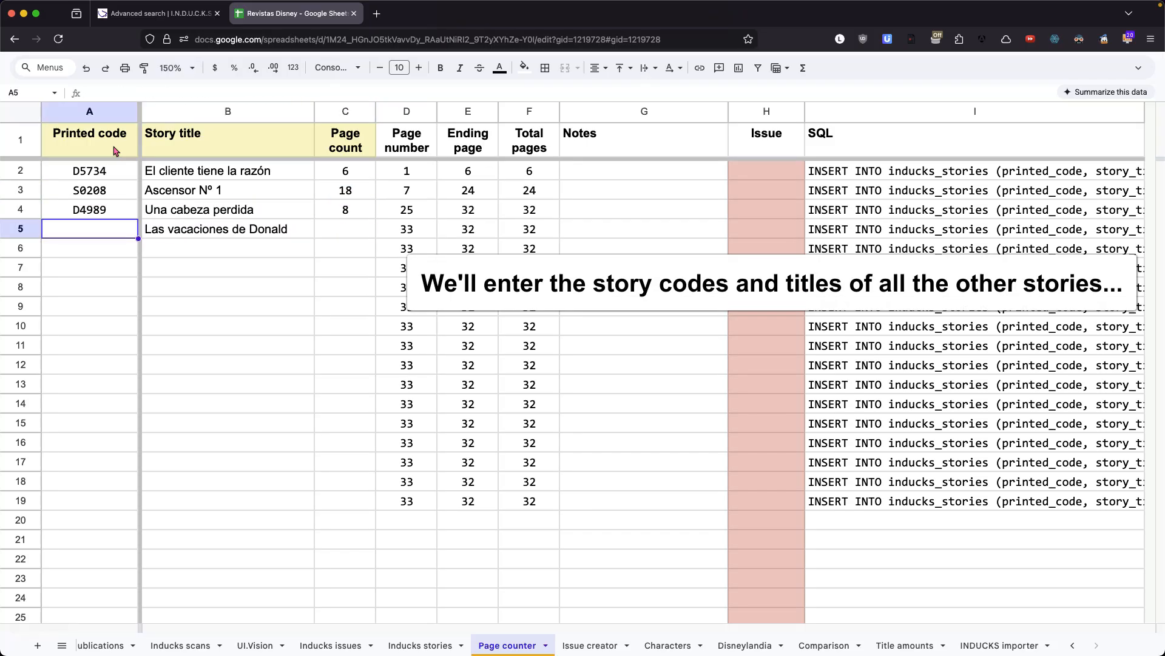
pyautogui.press('Tab')
pyautogui.write('10')
pyautogui.press('Return')
# Step: Record the story in row 6 with code W3, title "La carretilla" and 6 pages
pyautogui.write('W3')
pyautogui.press('Tab')
pyautogui.write('La carretilla')
pyautogui.press('Tab')
pyautogui.write('6')
pyautogui.press('Return')
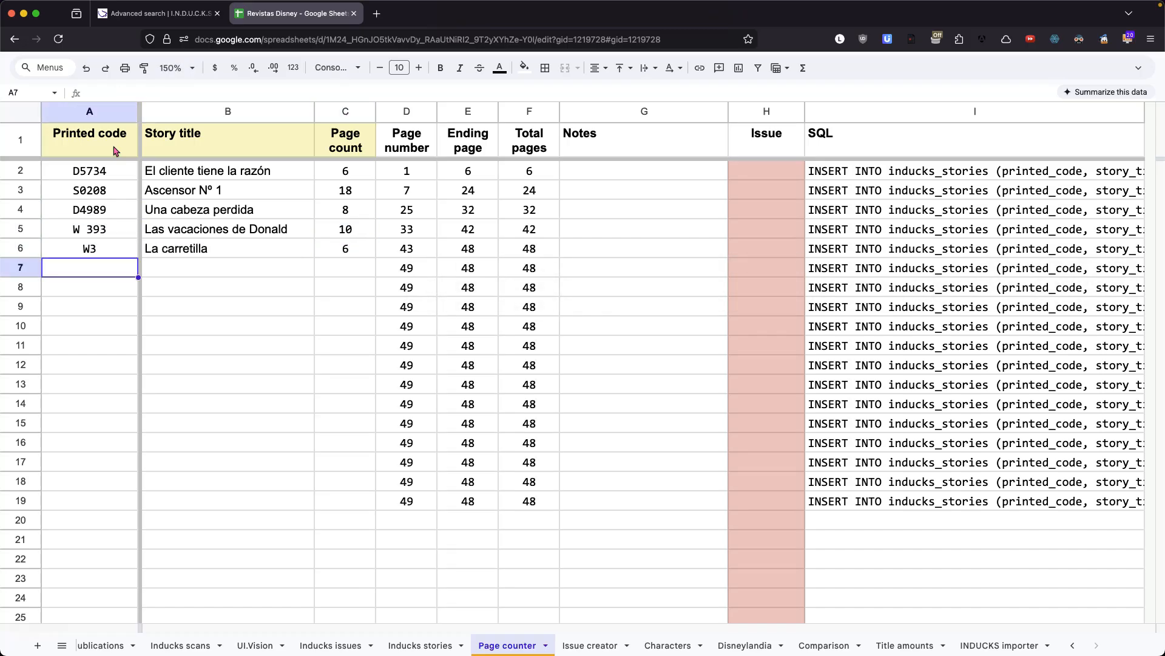
# Step: Record the story in row 7 without a printed code, titled "Dracuman al ataque" with 10 pages
pyautogui.press('Tab')
pyautogui.write('Dracuman al ataque')
pyautogui.press('Tab')
pyautogui.write('10')
pyautogui.press('Return')
# Step: Record the story in row 8 with code W 27, title "Supertribi, superestrella" and 6 pages
pyautogui.write('W 27')
pyautogui.press('Tab')
pyautogui.write('Supertribi, superestrella')
pyautogui.press('Tab')
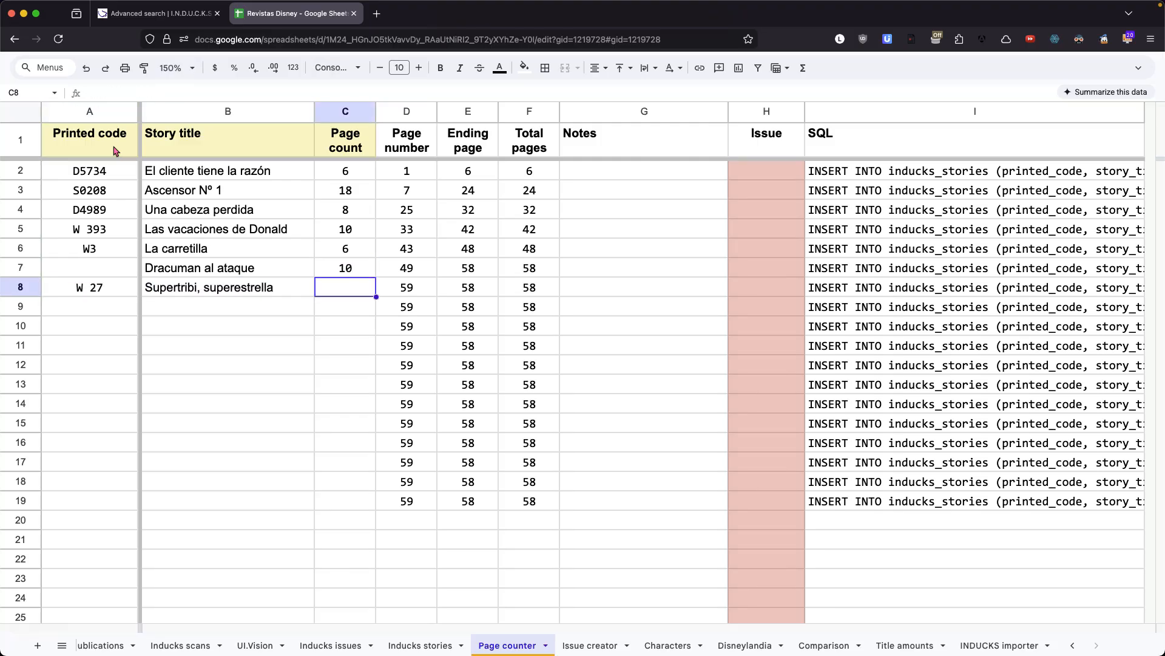
pyautogui.write('6')
pyautogui.press('Return')
# Step: Record the story in row 9 with code S74162, title "La mina abandonada" and 7 pages
pyautogui.write('S74162')
pyautogui.press('Tab')
pyautogui.write('La mina abandonada')
pyautogui.press('Tab')
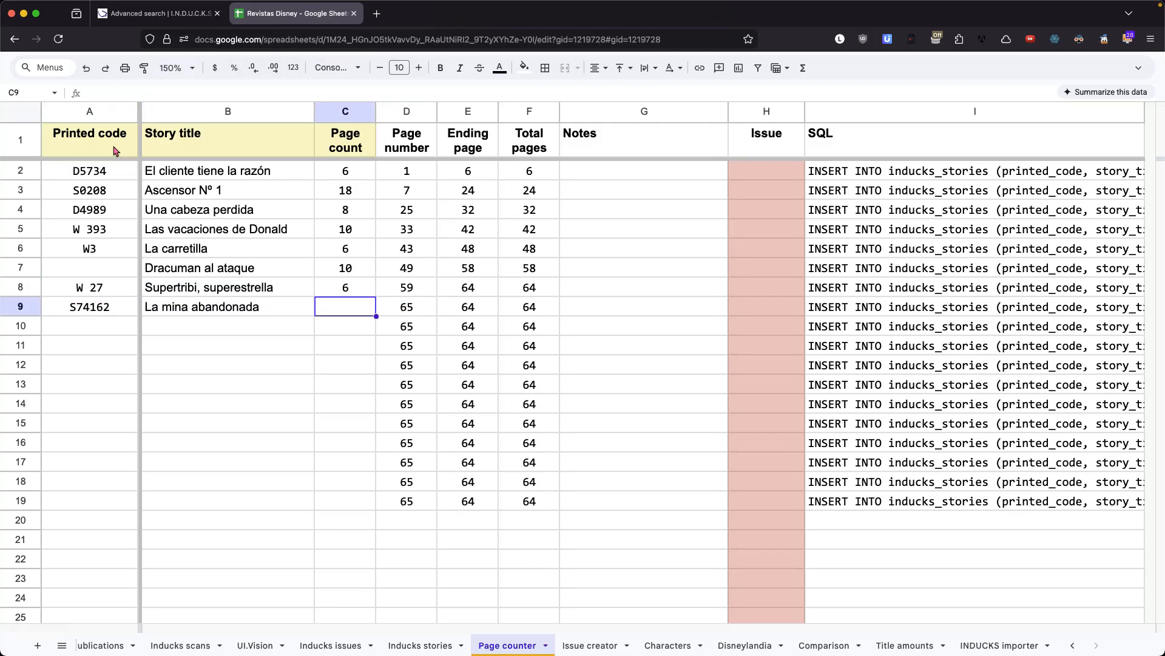
pyautogui.write('7')
pyautogui.press('Return')
# Step: Record the story in row 10 with code S2310, title "Emergencia" and 1 page
pyautogui.write('S2310')
pyautogui.press('Tab')
pyautogui.write('Emergencia')
pyautogui.press('Tab')
pyautogui.write('1')
pyautogui.press('Return')
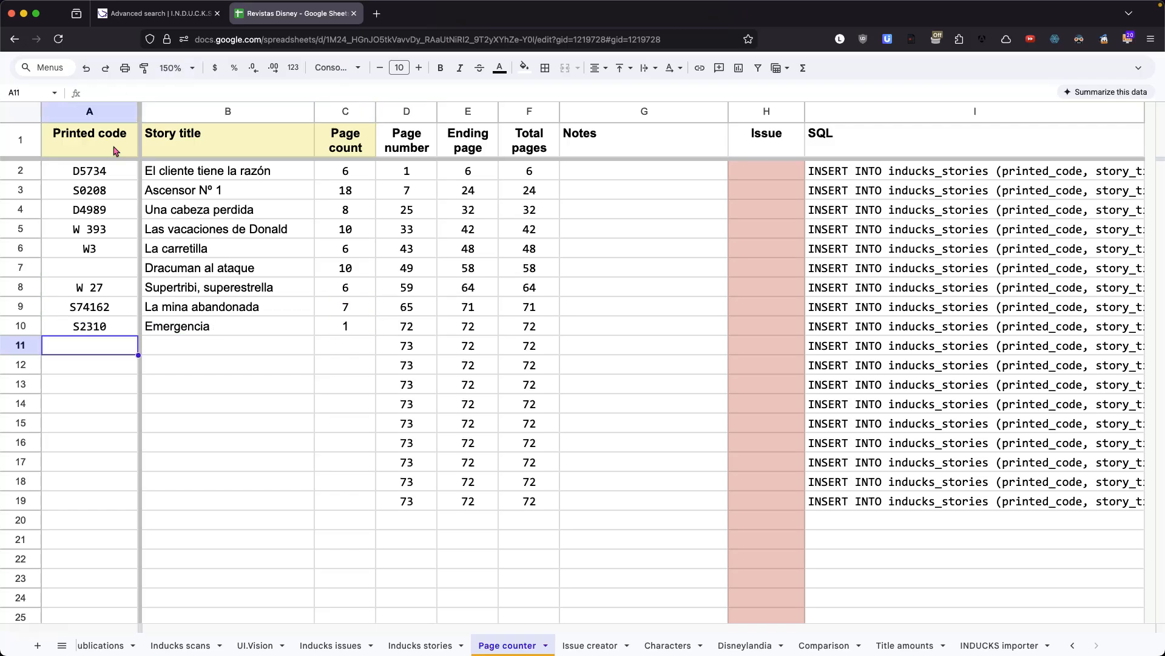
# Step: Record the story in row 11 with code D4855, title "¡Qué vacaciones!" and 5 pages
pyautogui.write('D4855')
pyautogui.press('Tab')
pyautogui.write('¡Qué vacaciones!')
pyautogui.press('Tab')
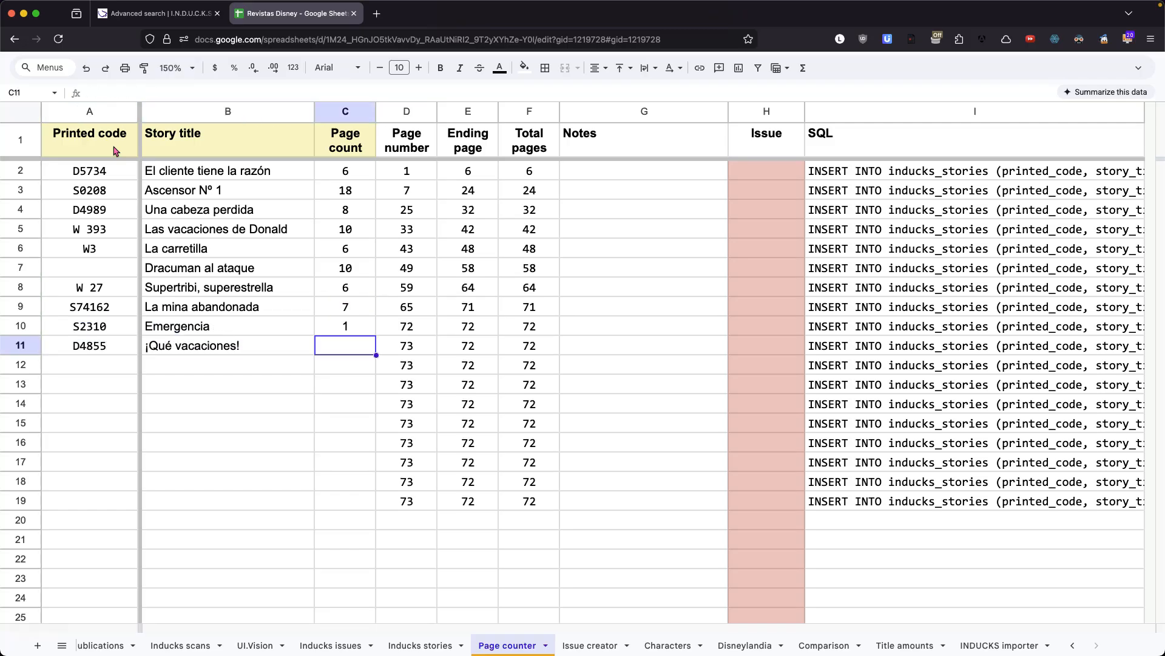
pyautogui.write('5')
pyautogui.press('Return')
# Step: Record the story in row 12 without a printed code, titled "La bola de cristal" with 15 pages
pyautogui.press('Tab')
pyautogui.write('La bola de cristal')
pyautogui.hotkey('shift', 'Tab')
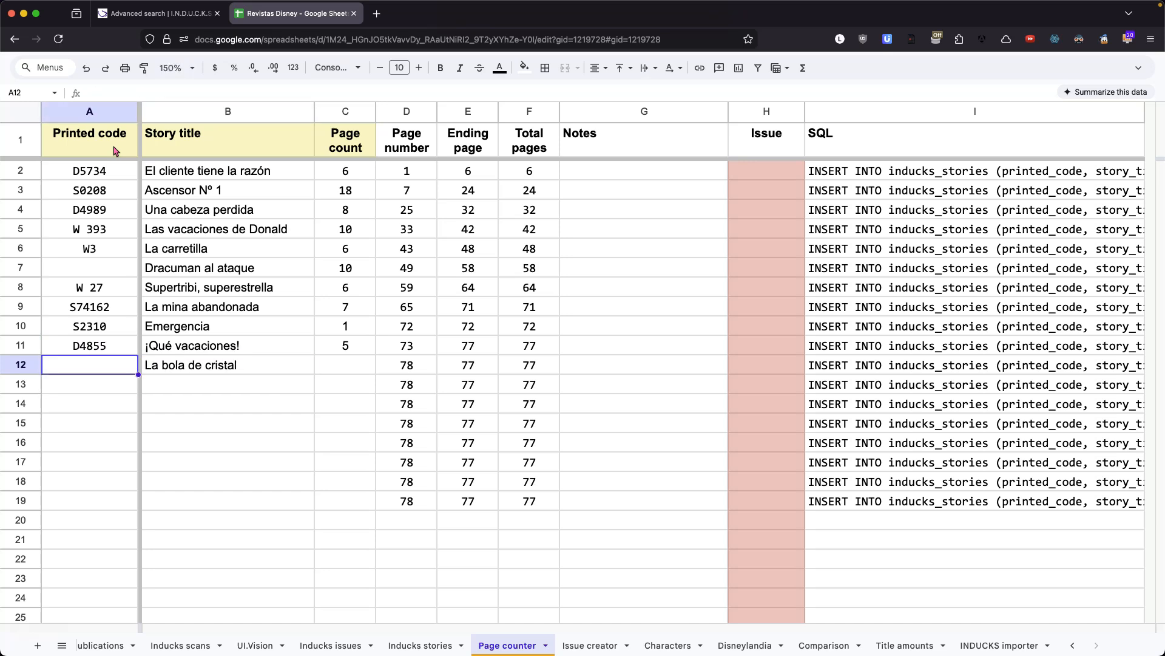
pyautogui.press('Tab')
pyautogui.press('Tab')
pyautogui.write('15')
pyautogui.press('Return')
# Step: Record the last story in row 13 with title "Un día feriado", code S1358 and 4 pages
pyautogui.press('Tab')
pyautogui.write('Un día feriado')
pyautogui.press('Tab')
pyautogui.hotkey('shift', 'Tab')
pyautogui.hotkey('shift', 'Tab')
pyautogui.write('S1358')
pyautogui.press('Tab')
pyautogui.press('Tab')
pyautogui.write('4')
pyautogui.press('Return')
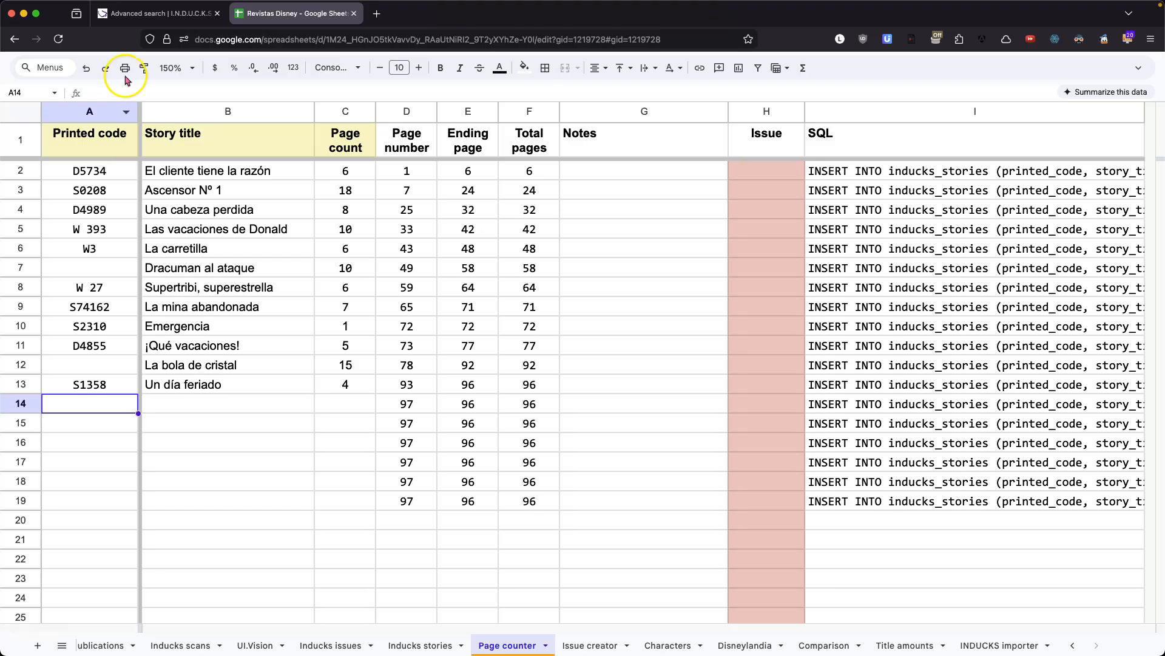
# Step: Check the last story's ending page and the empty printed codes of "Dracuman al ataque" and "La bola de cristal"
pyautogui.click(478, 388)
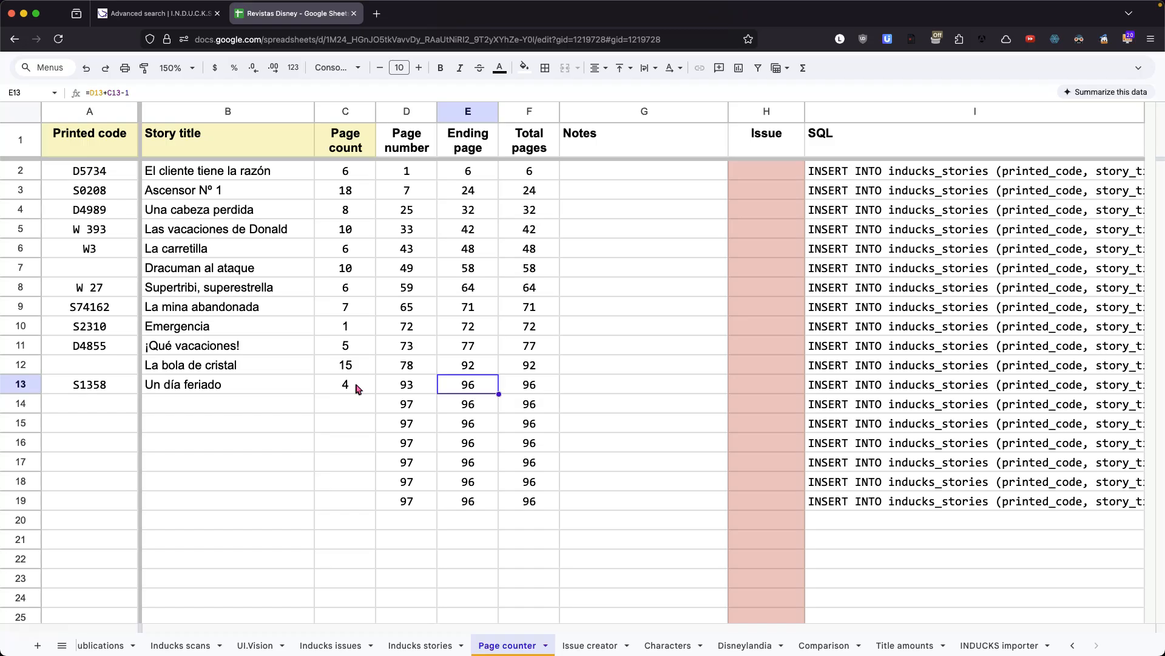
pyautogui.click(119, 273)
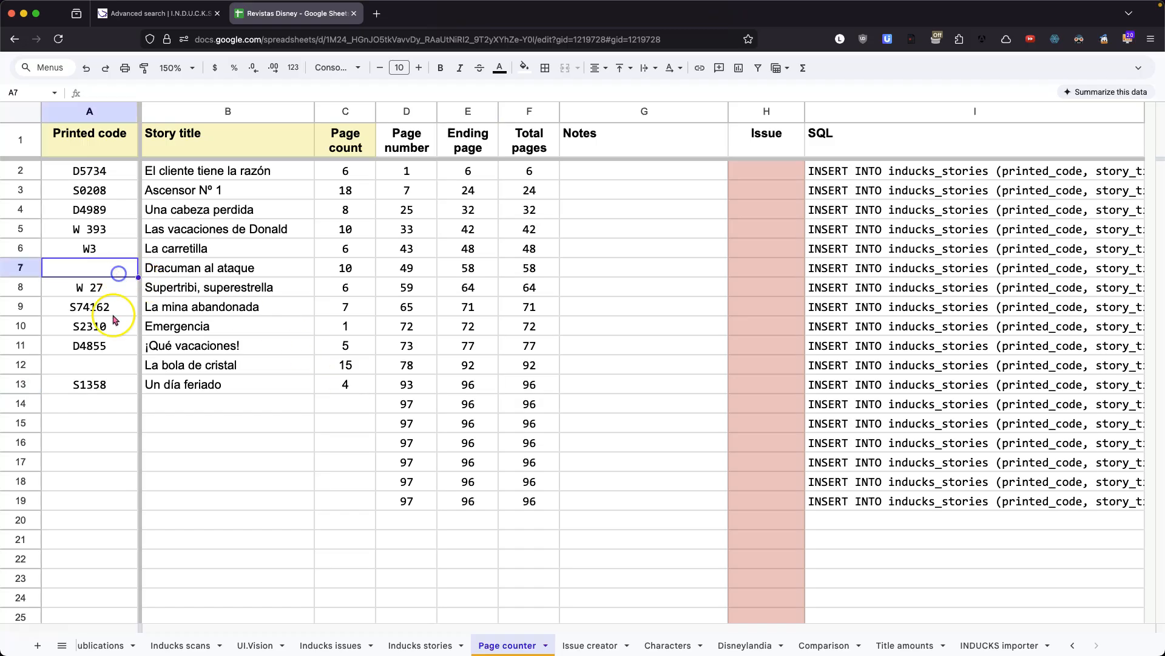
pyautogui.click(112, 367)
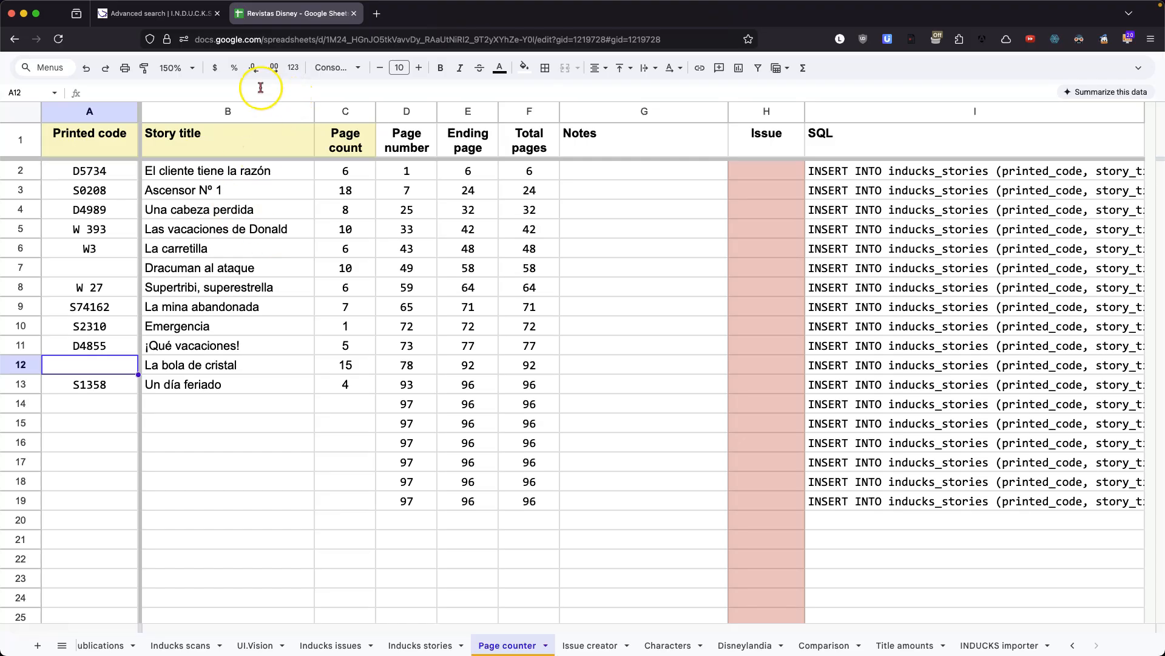
# Step: Switch to the Inducks website and list all of Colombia's issues on one page of the comics collection
pyautogui.click(152, 18)
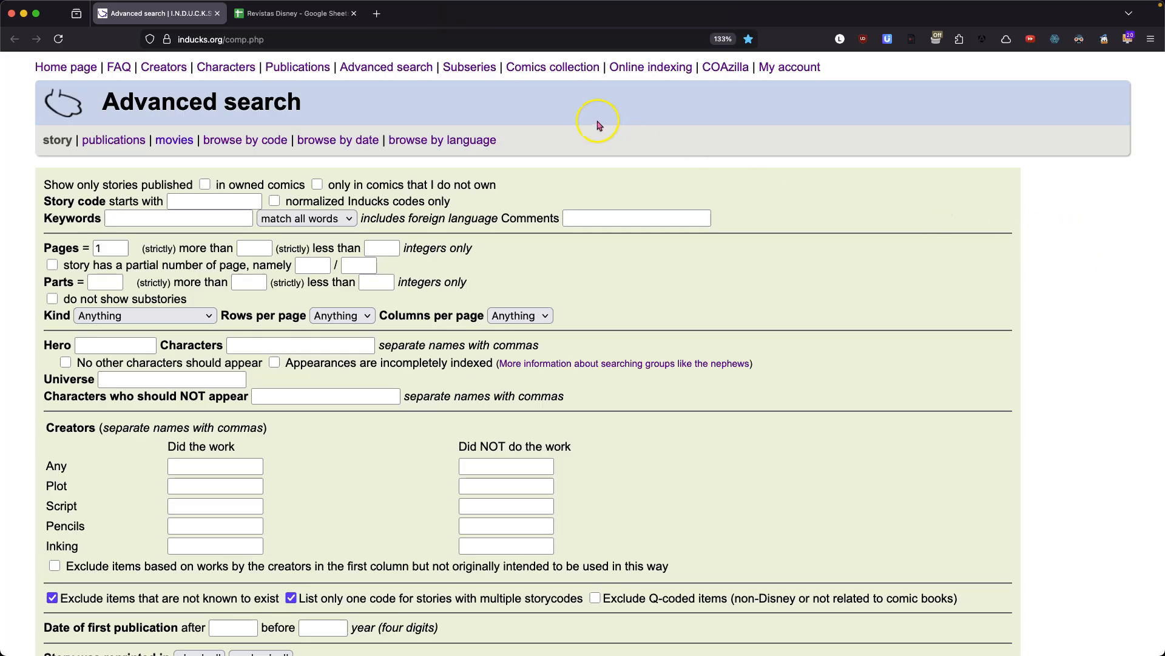
pyautogui.click(563, 71)
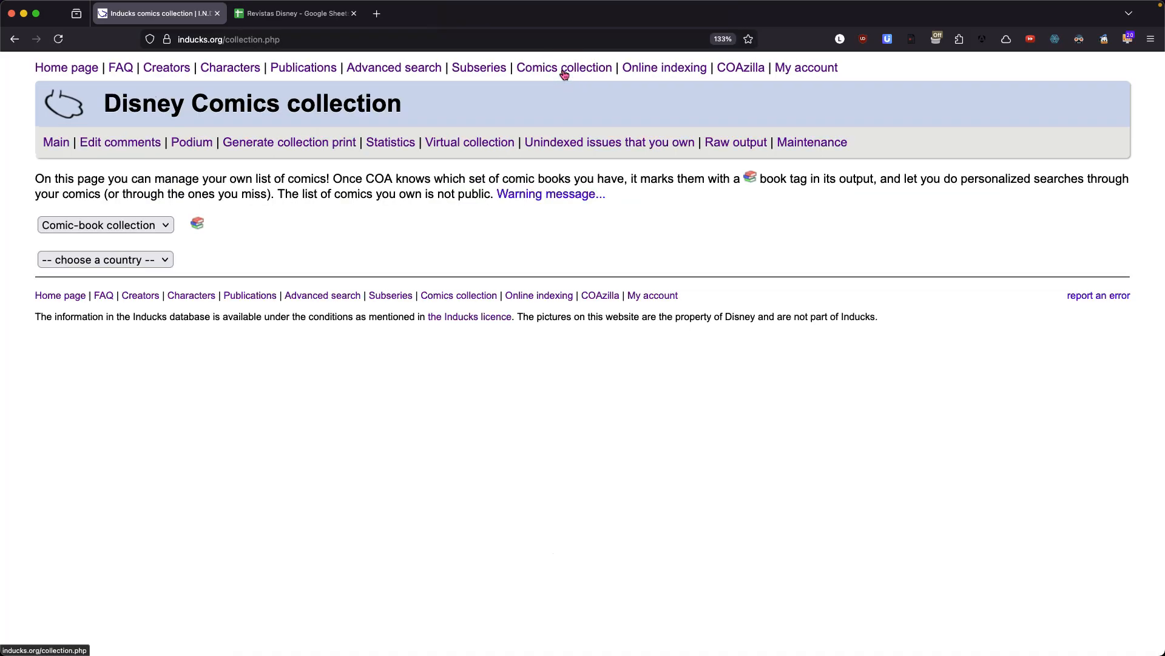
pyautogui.click(160, 260)
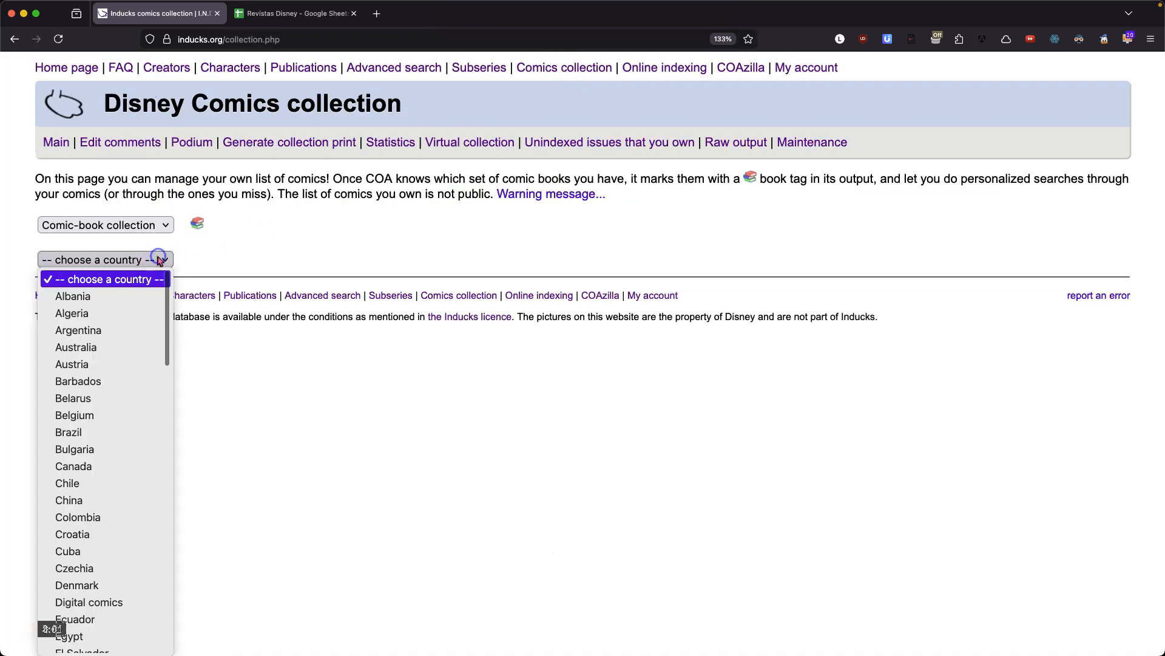
pyautogui.click(106, 517)
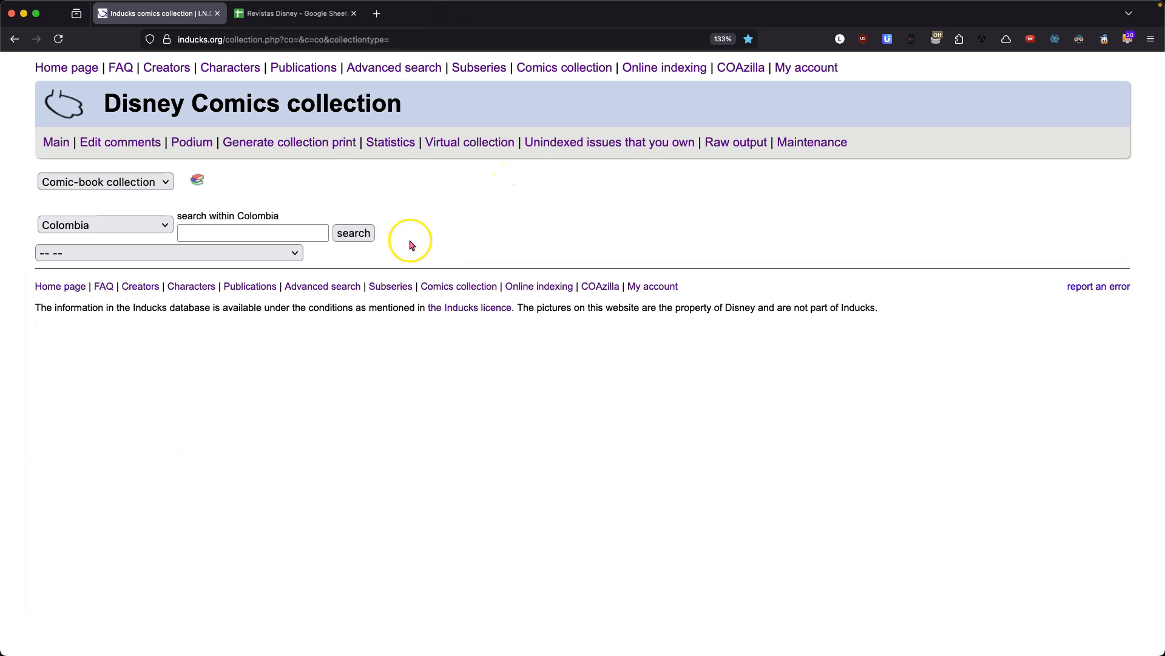
pyautogui.click(289, 254)
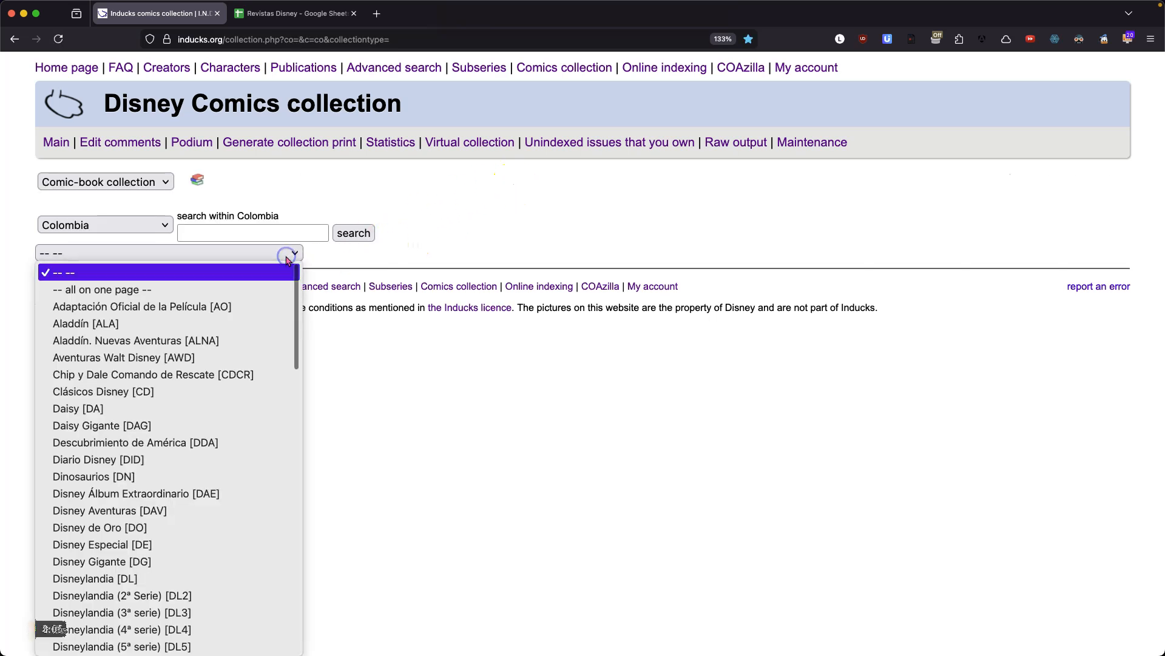
pyautogui.click(243, 290)
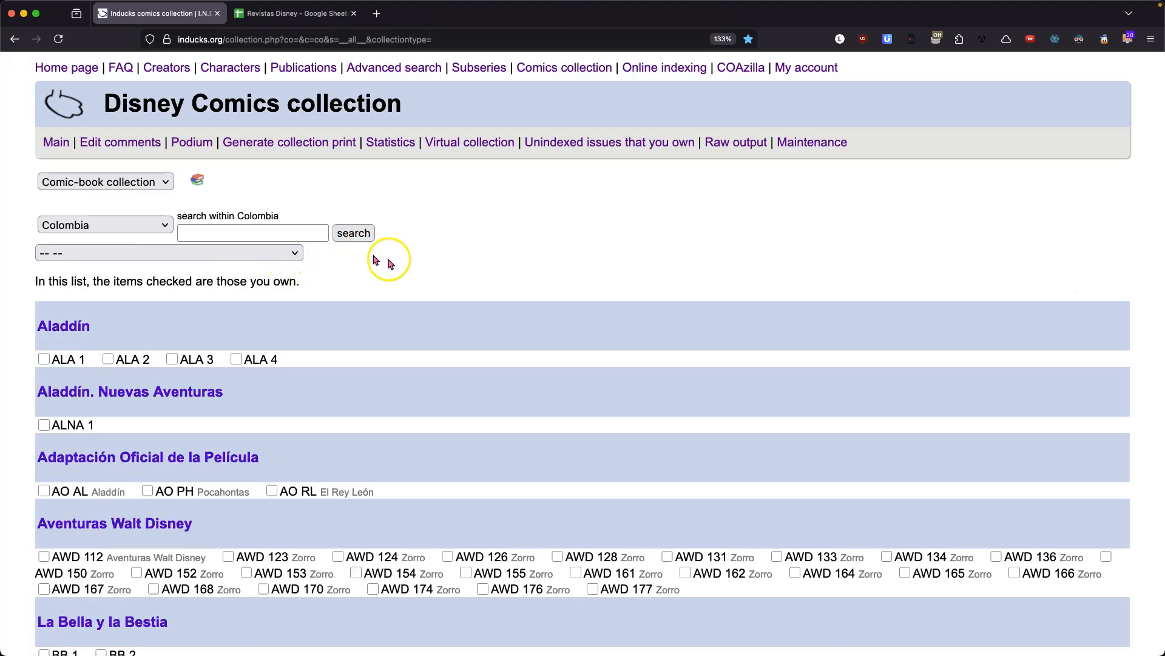
# Step: Look through the Colombian publications in the collection list and open the Dumbo publication
pyautogui.scroll(-6, 1061, 246)
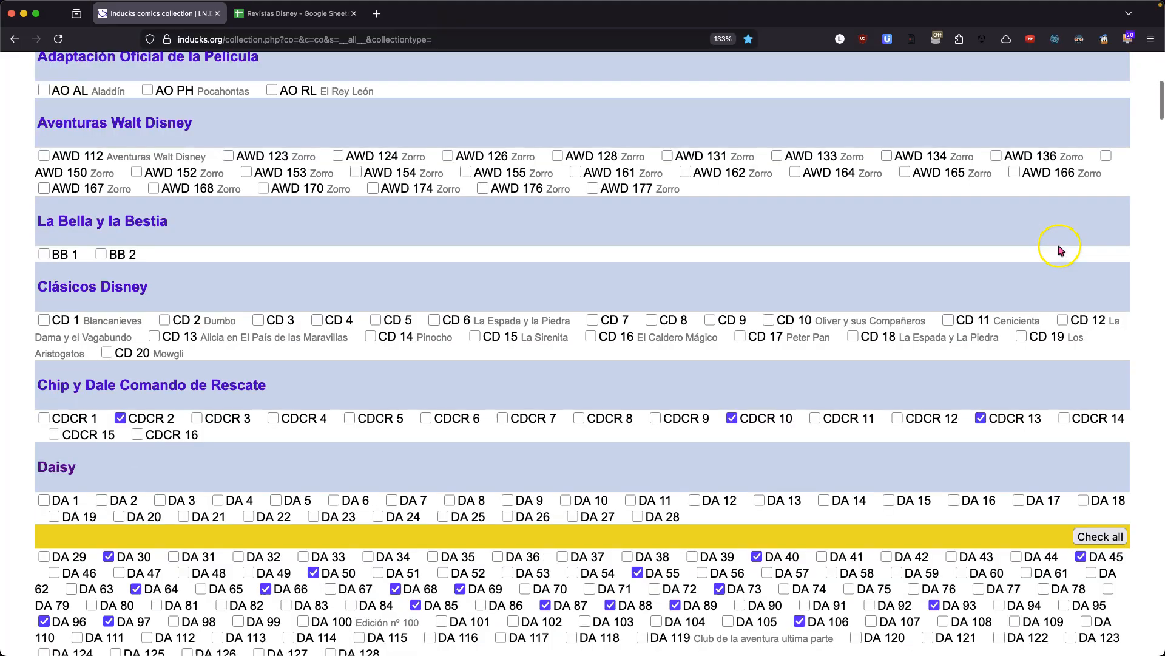
pyautogui.moveTo(1161, 111); pyautogui.dragTo(1160, 245)
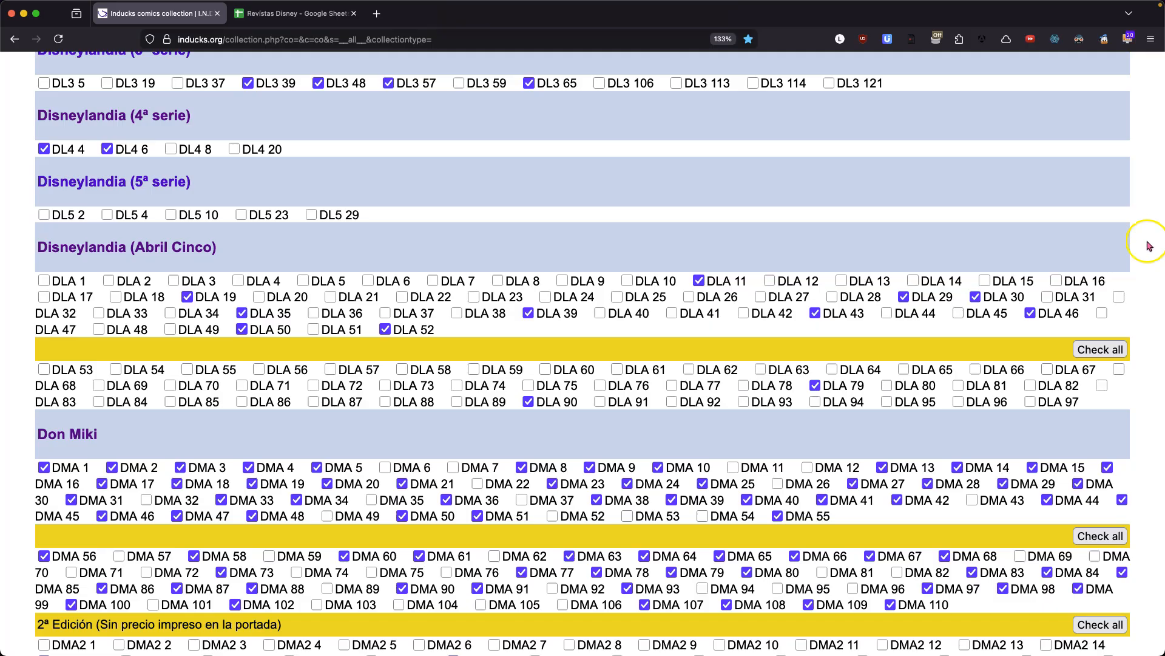
pyautogui.scroll(10, 1087, 325)
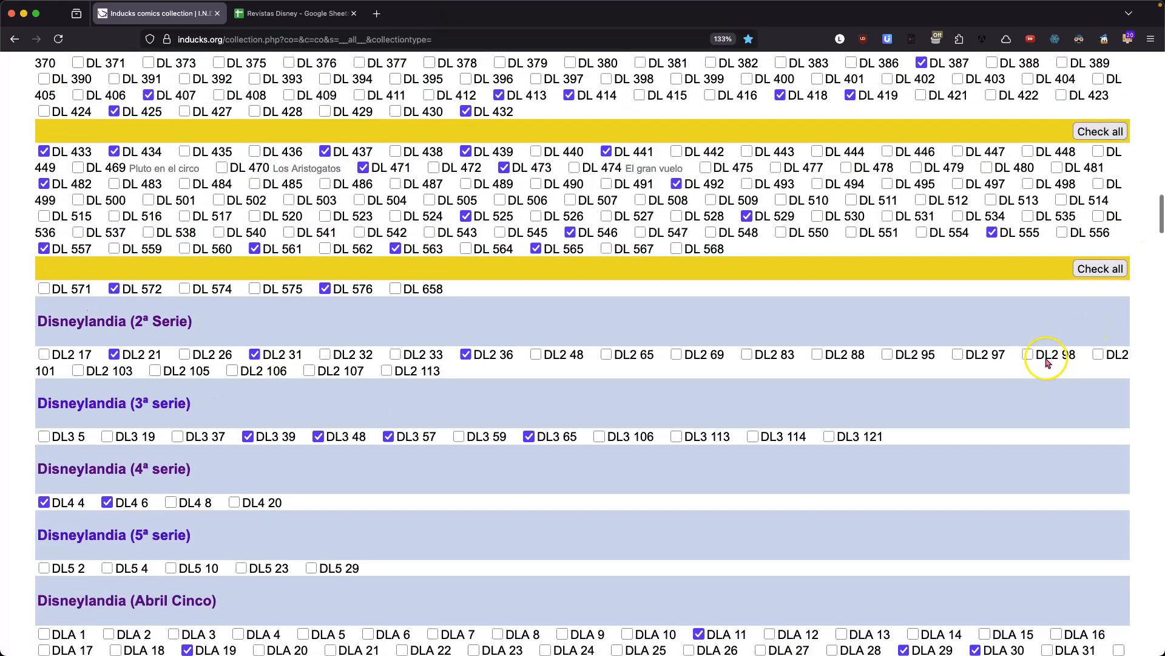
pyautogui.scroll(-10, 1050, 370)
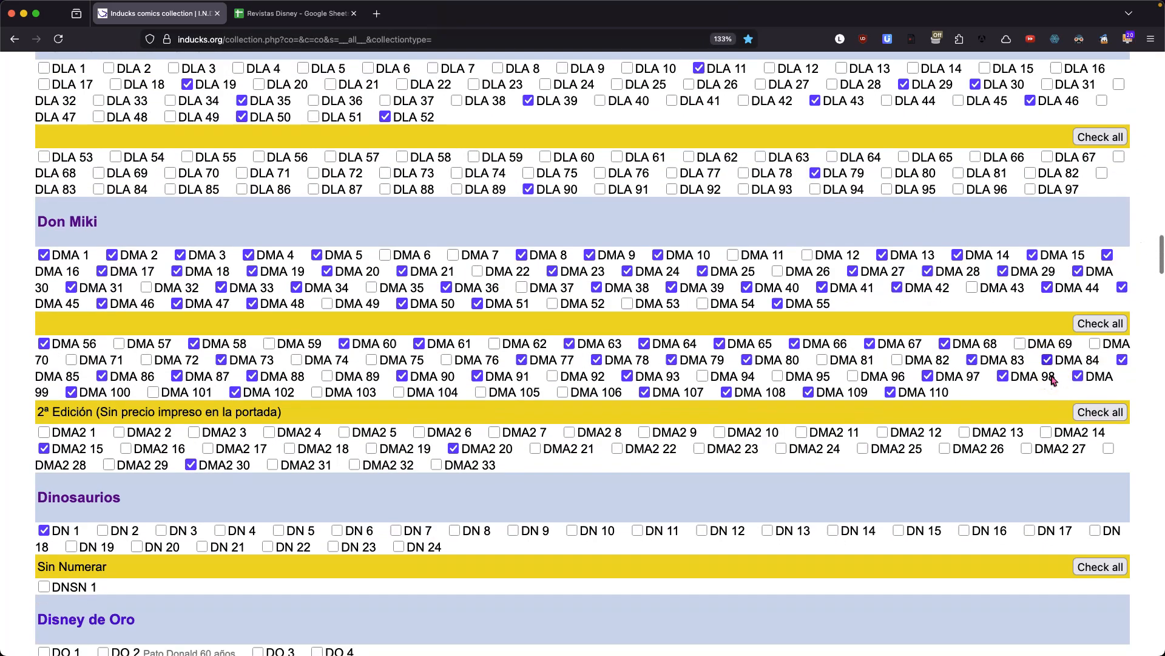
pyautogui.scroll(-6, 1053, 379)
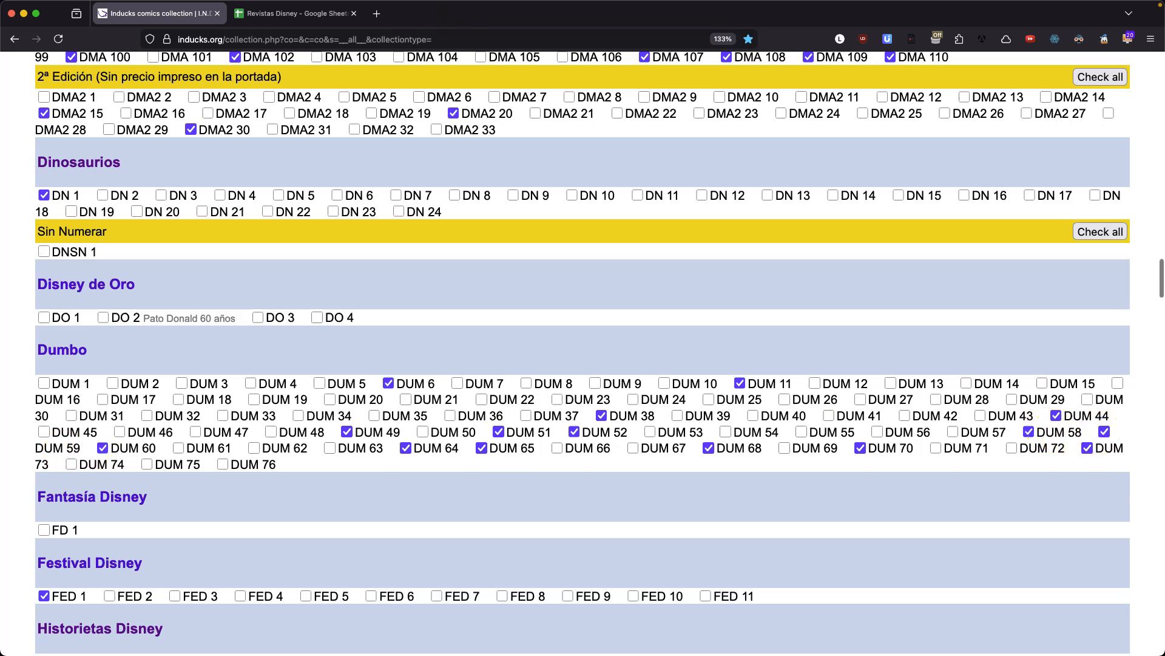
pyautogui.click(79, 355)
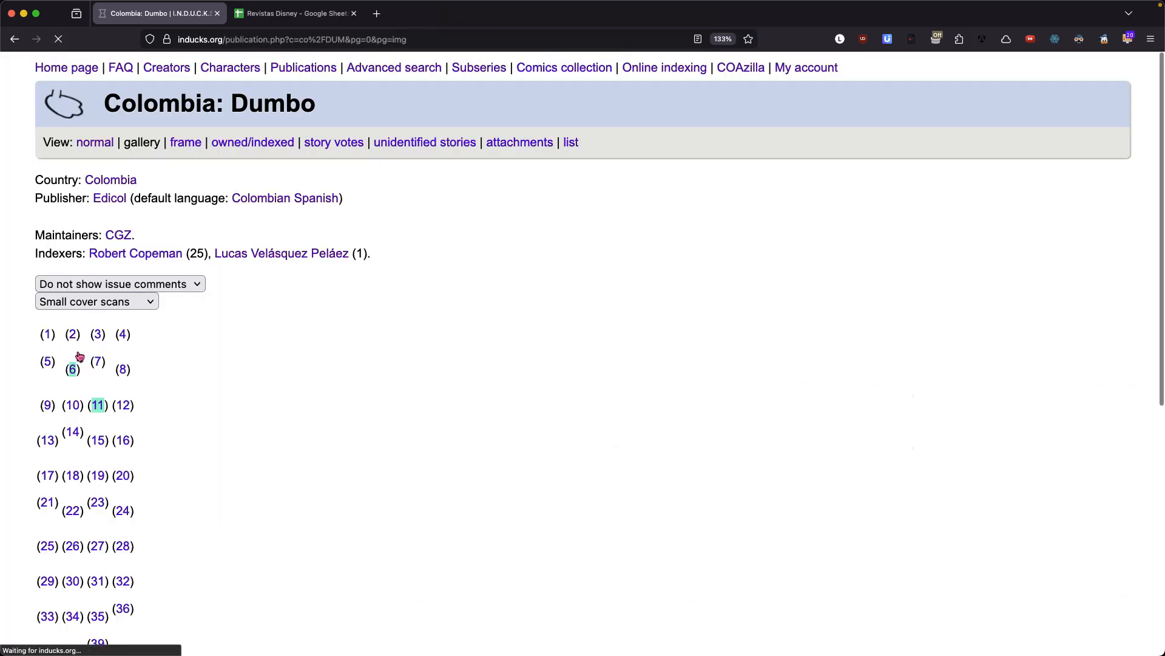
# Step: Look through the Dumbo cover gallery and open issue 59
pyautogui.click(486, 315)
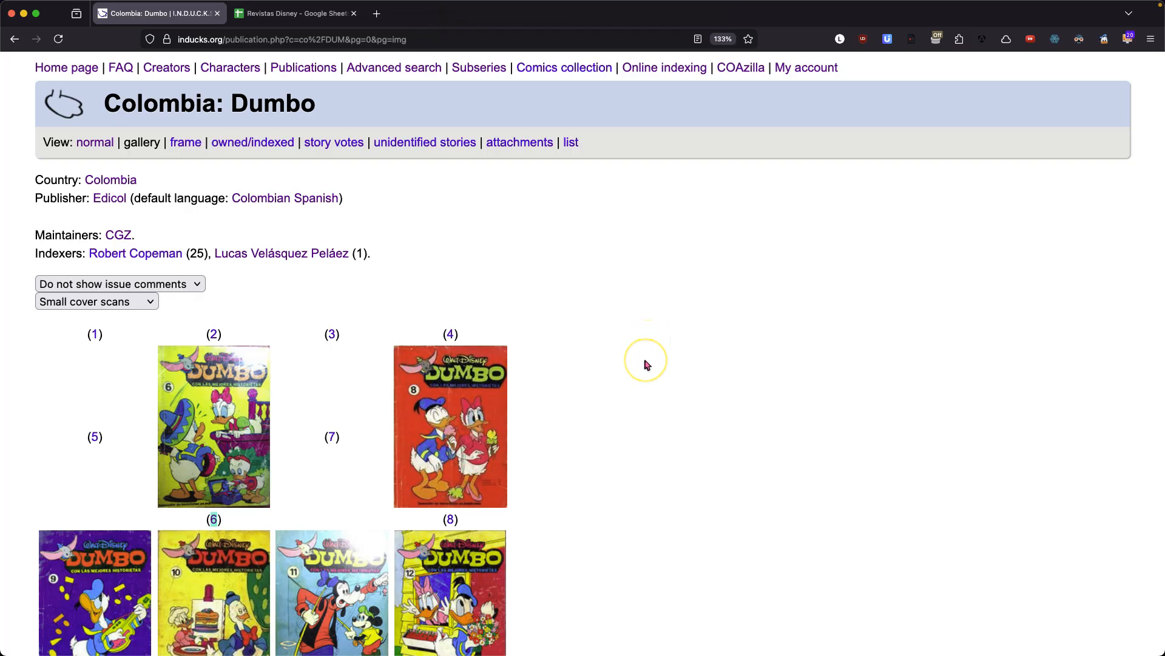
pyautogui.scroll(-1, 649, 364)
pyautogui.scroll(-10, 648, 364)
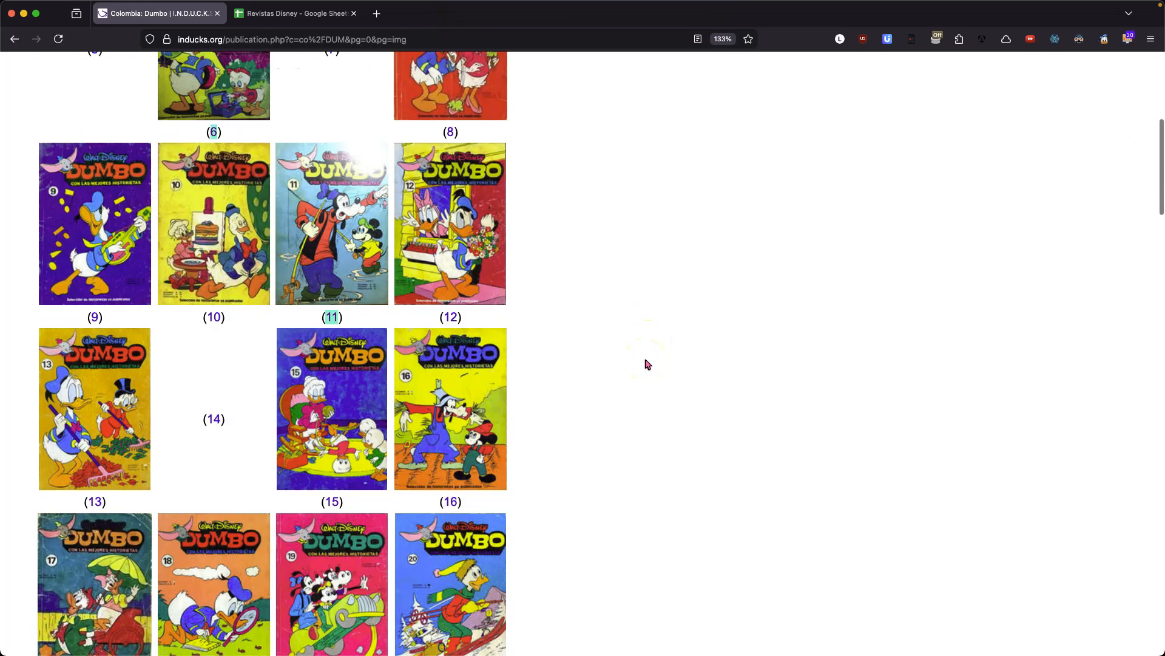
pyautogui.scroll(-17, 648, 364)
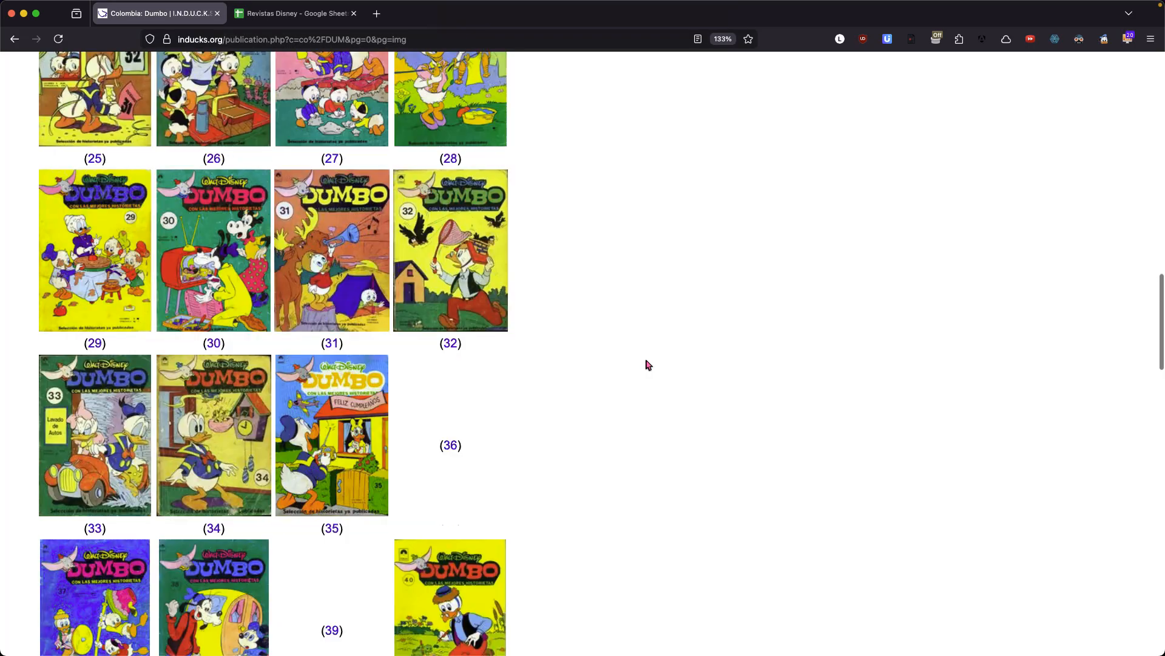
pyautogui.scroll(-5, 648, 369)
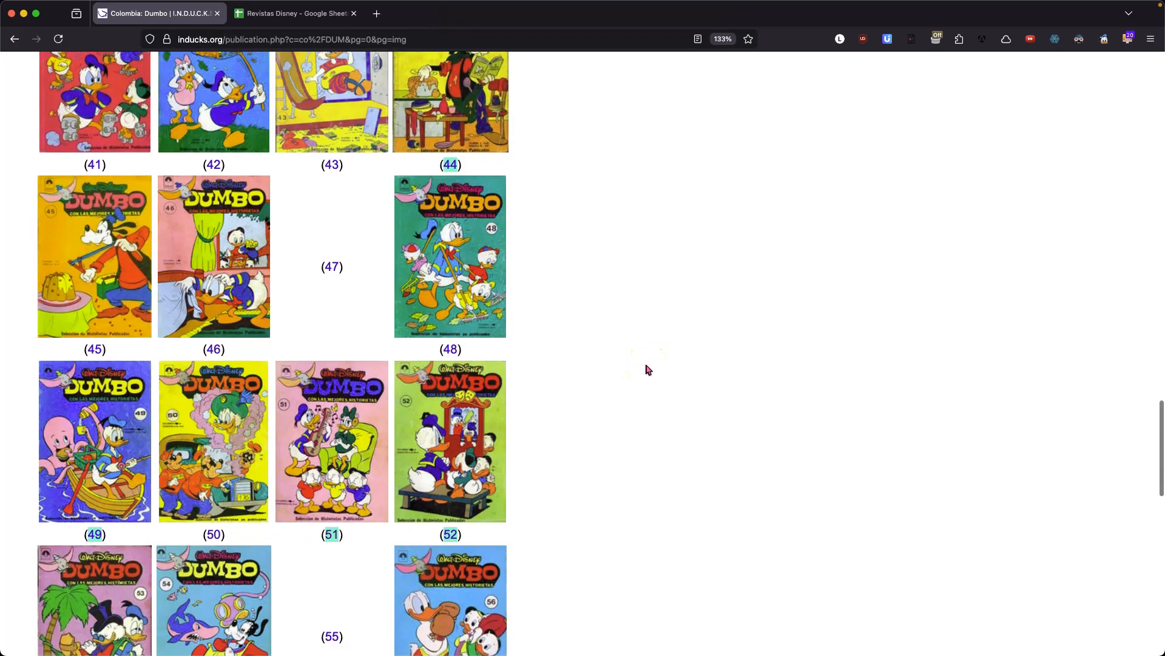
pyautogui.scroll(-4, 648, 368)
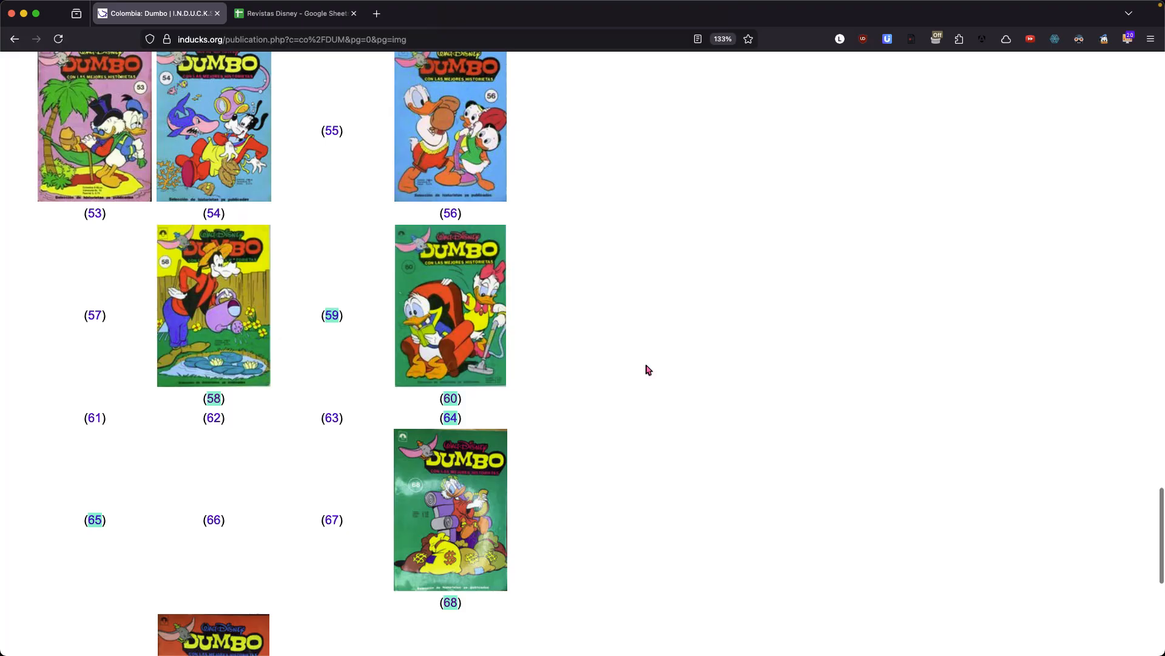
pyautogui.click(333, 319)
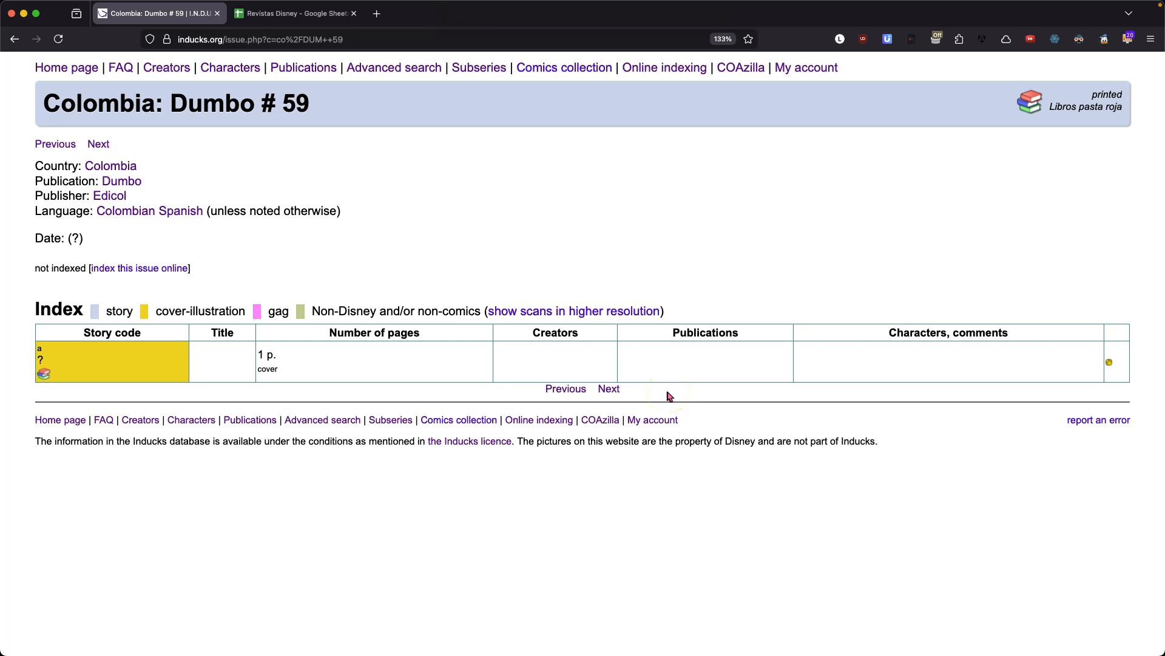
# Step: Check the recorded stories in the spreadsheet, then start indexing Dumbo 59 online and open its unfinished index for editing
pyautogui.click(297, 14)
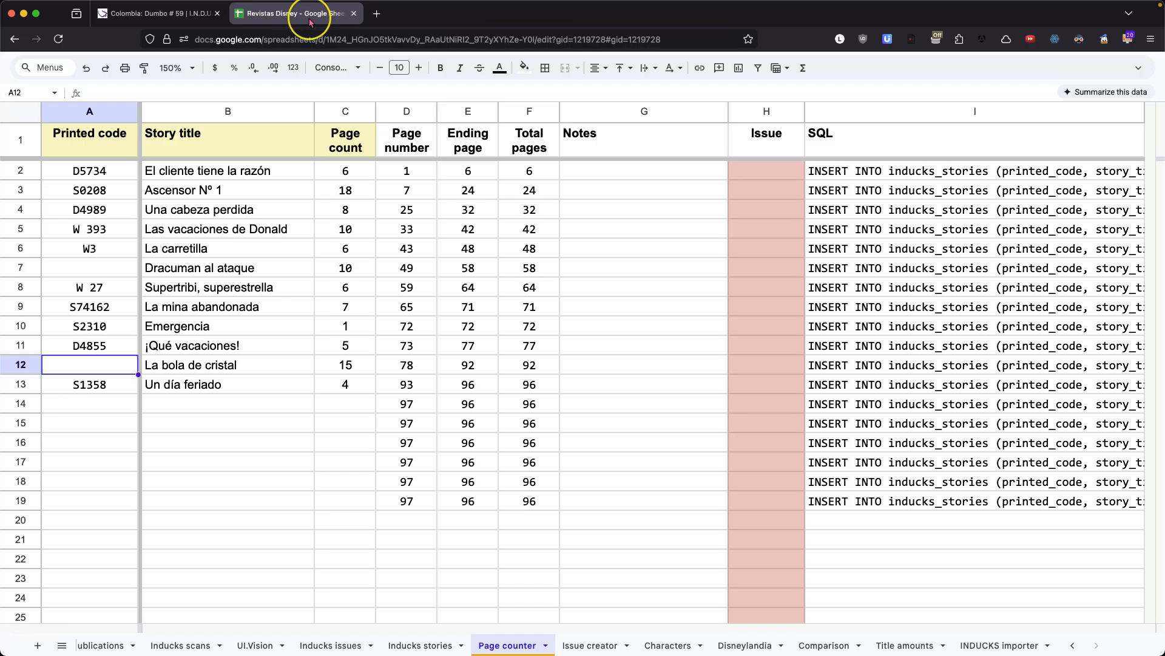
pyautogui.click(141, 13)
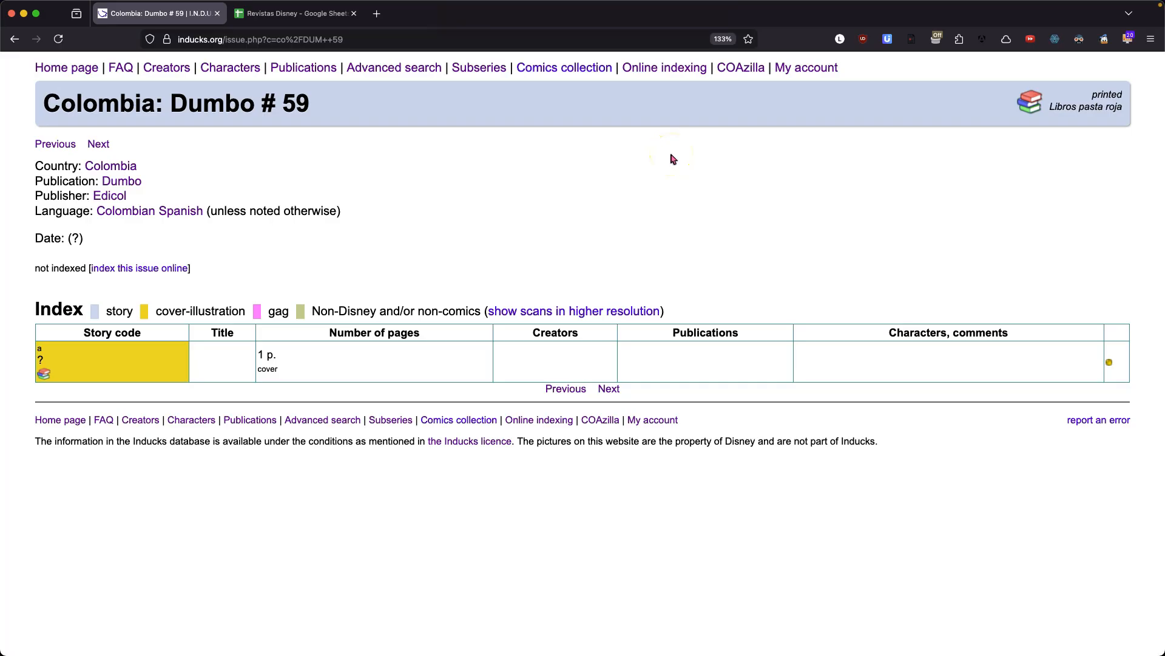
pyautogui.click(142, 268)
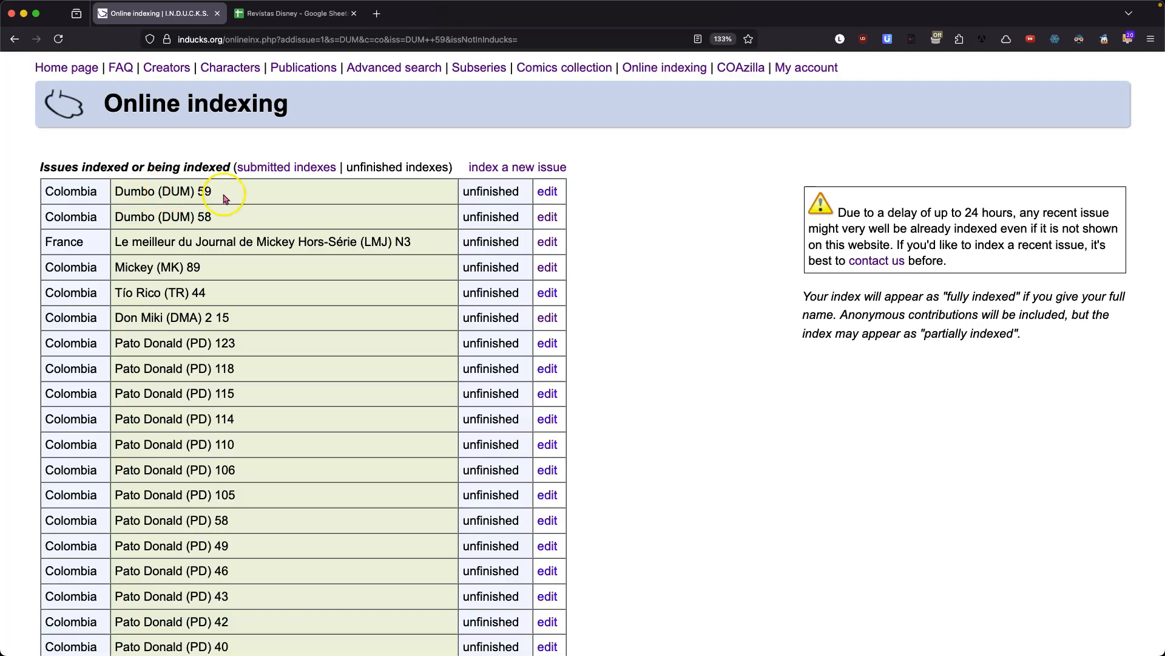
pyautogui.moveTo(215, 192); pyautogui.dragTo(115, 192)
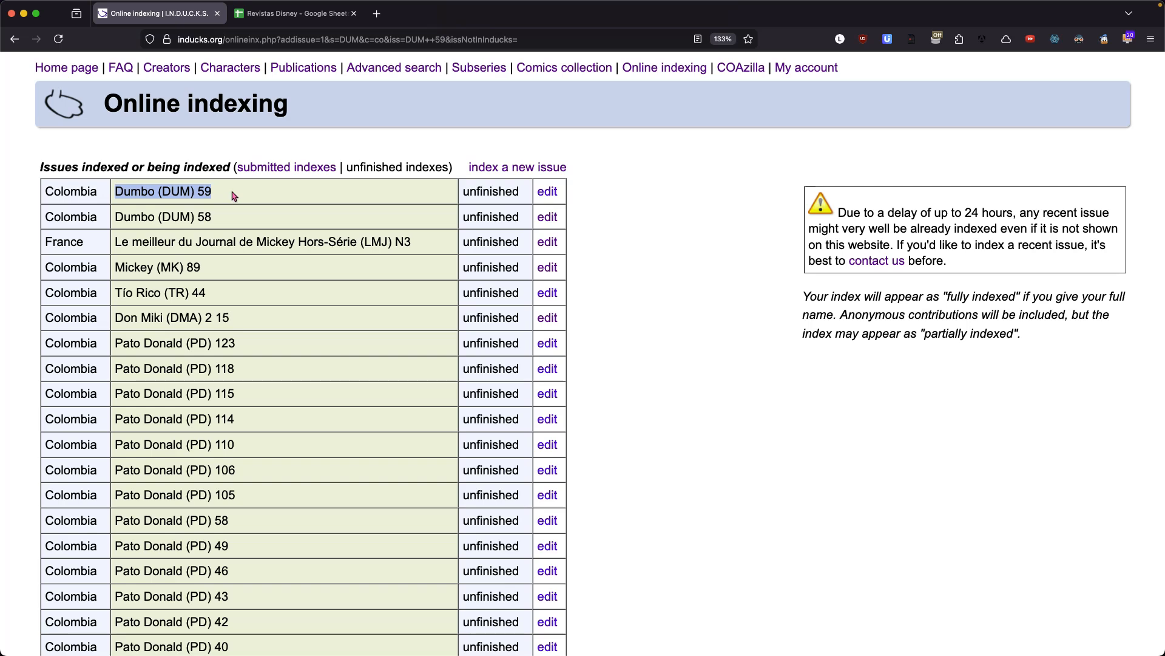
pyautogui.click(549, 192)
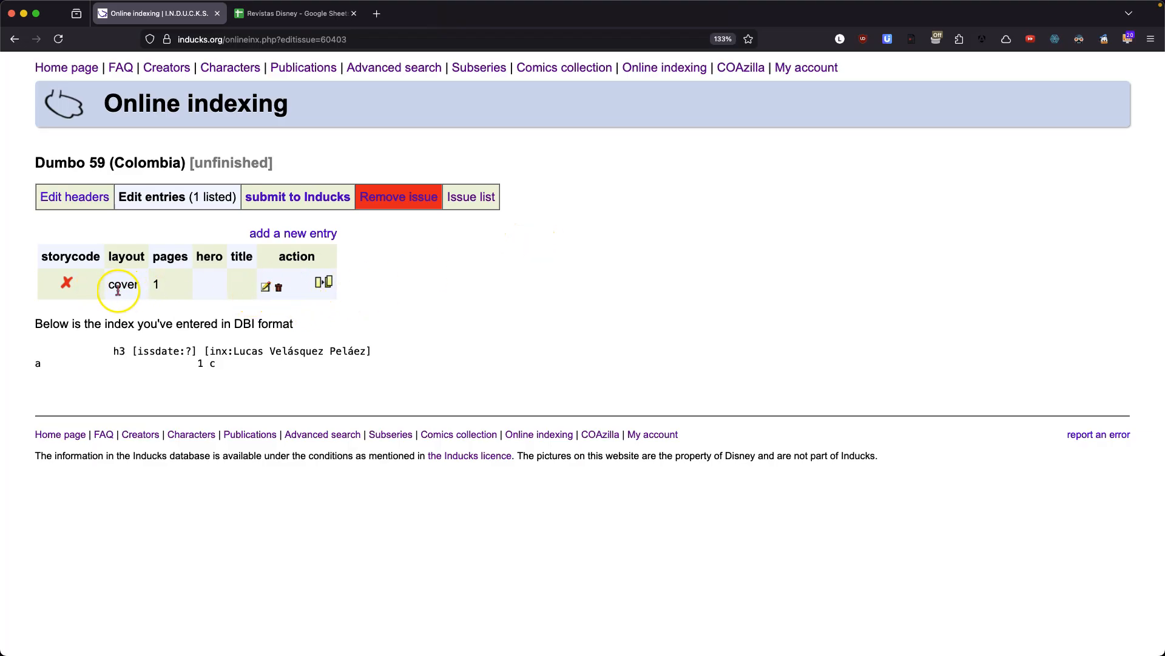
# Step: Check the cover entry's layout and story code, and open the Advanced search in a separate browser tab
pyautogui.moveTo(107, 284); pyautogui.dragTo(138, 285)
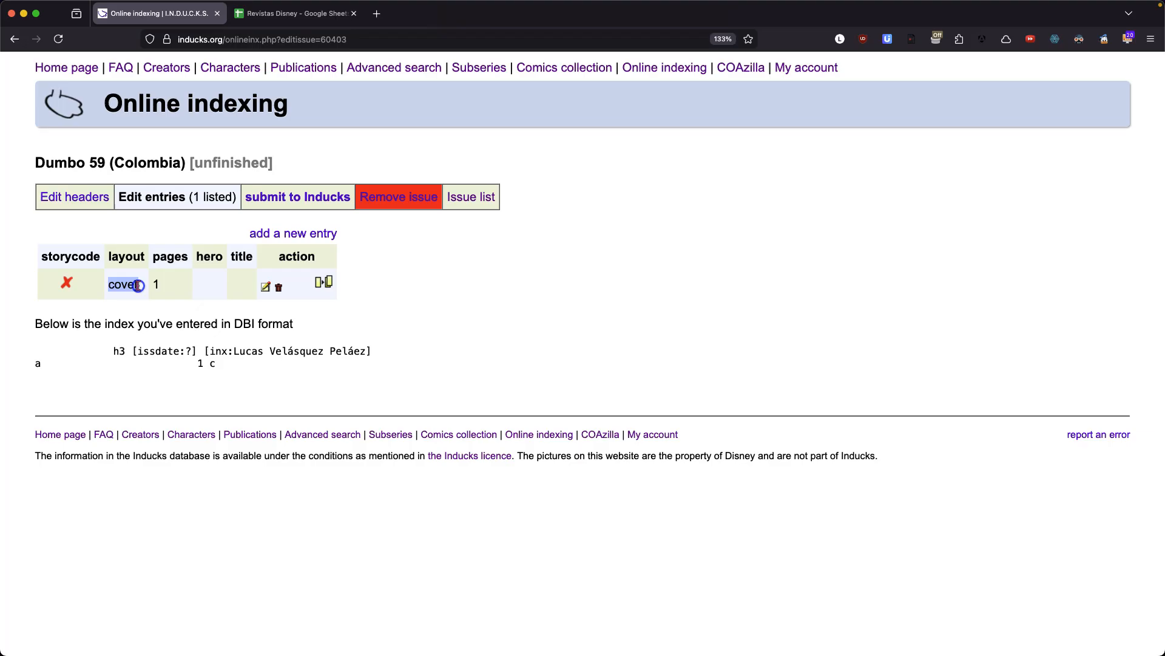
pyautogui.click(149, 286)
pyautogui.click(56, 286)
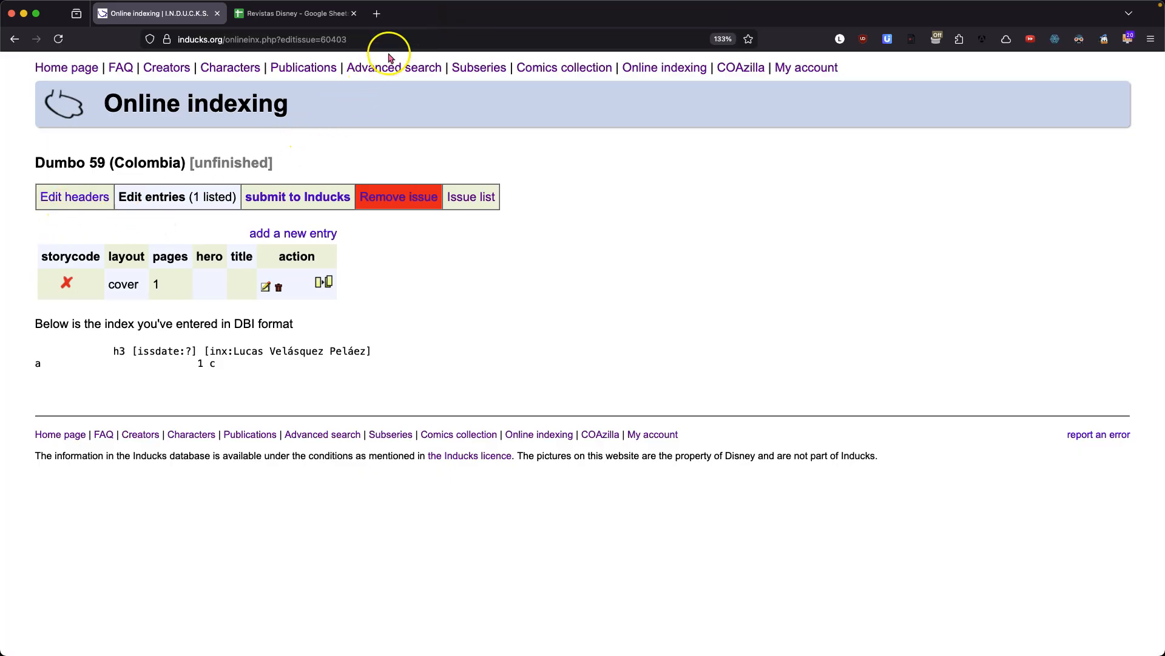
pyautogui.keyDown('super'); pyautogui.click(384, 72); pyautogui.keyUp('super')
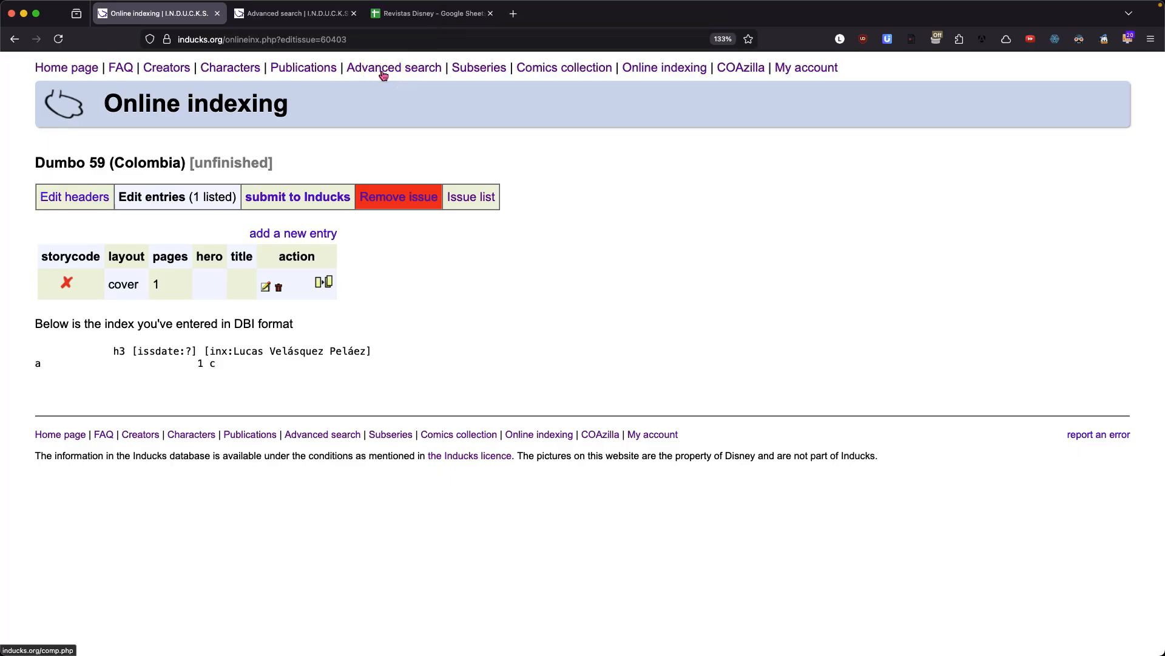
pyautogui.click(262, 21)
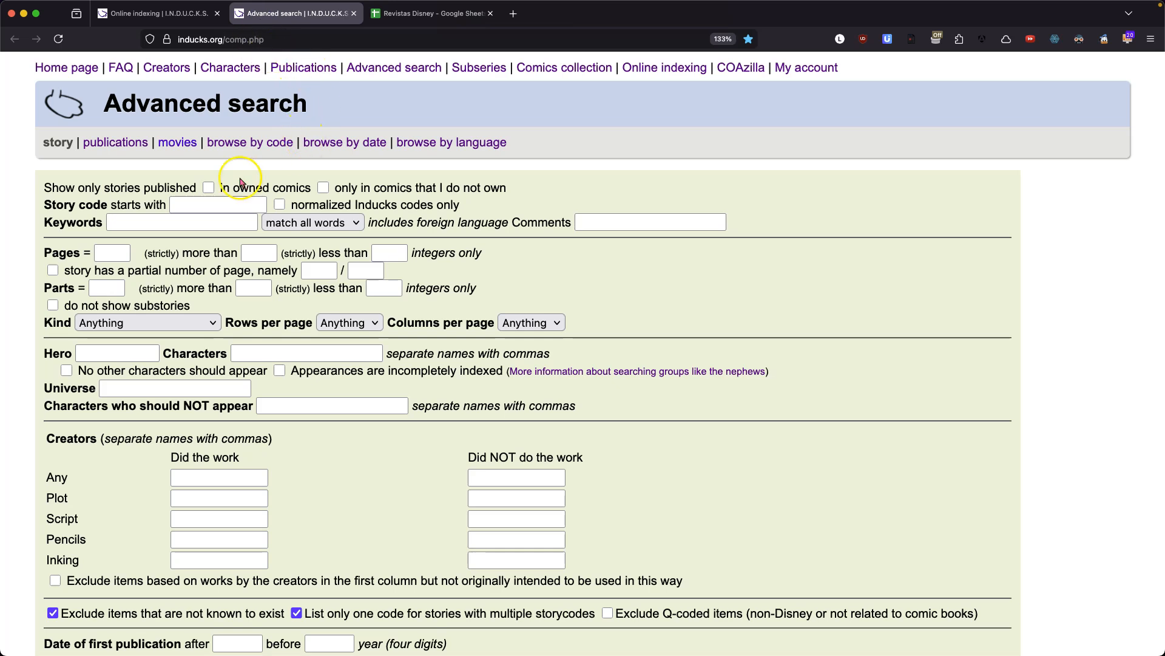
# Step: Restrict the story search to 1 page and the kind "Cover or illustration"
pyautogui.click(118, 253)
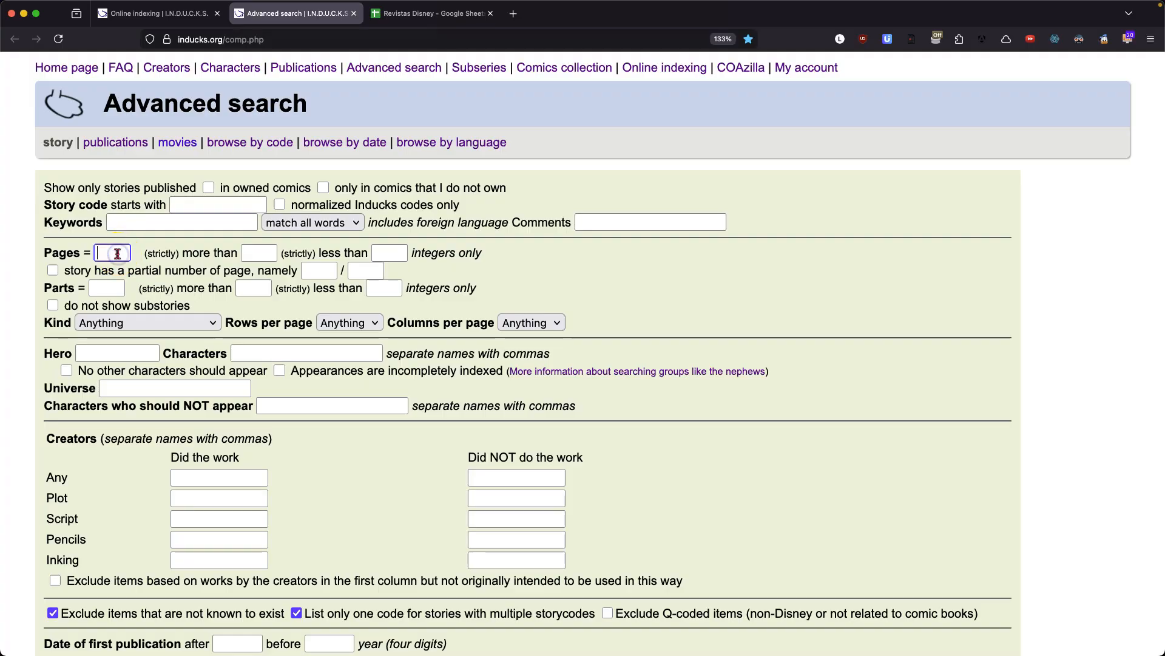
pyautogui.write('1')
pyautogui.click(125, 252)
pyautogui.click(138, 258)
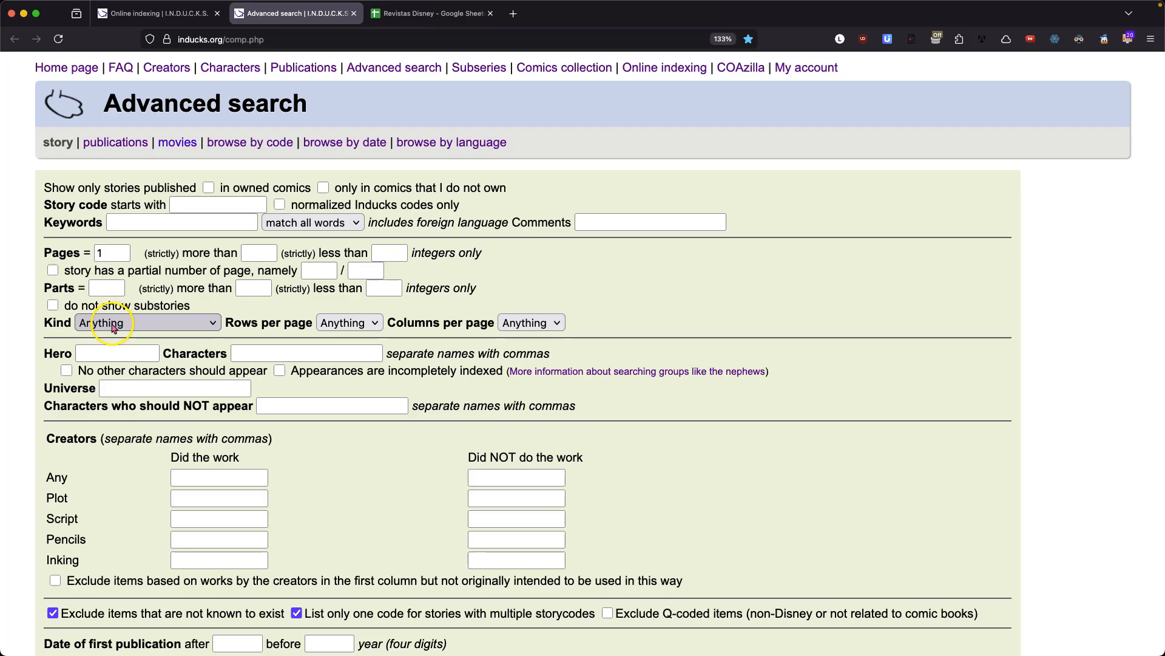
pyautogui.click(113, 323)
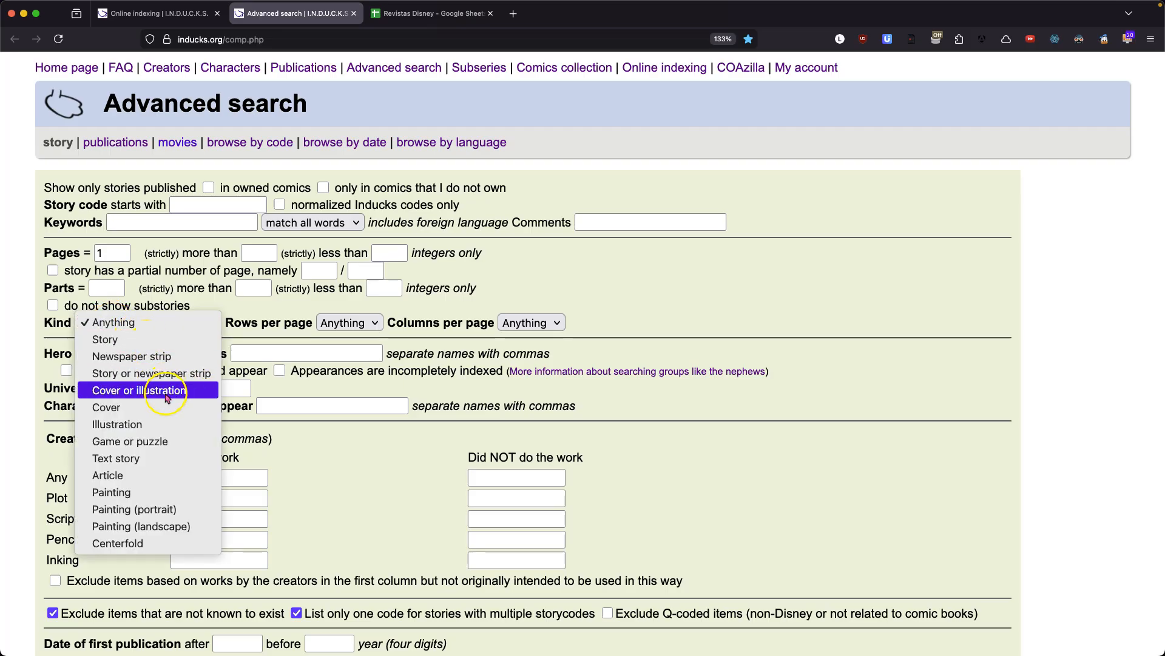
pyautogui.click(164, 395)
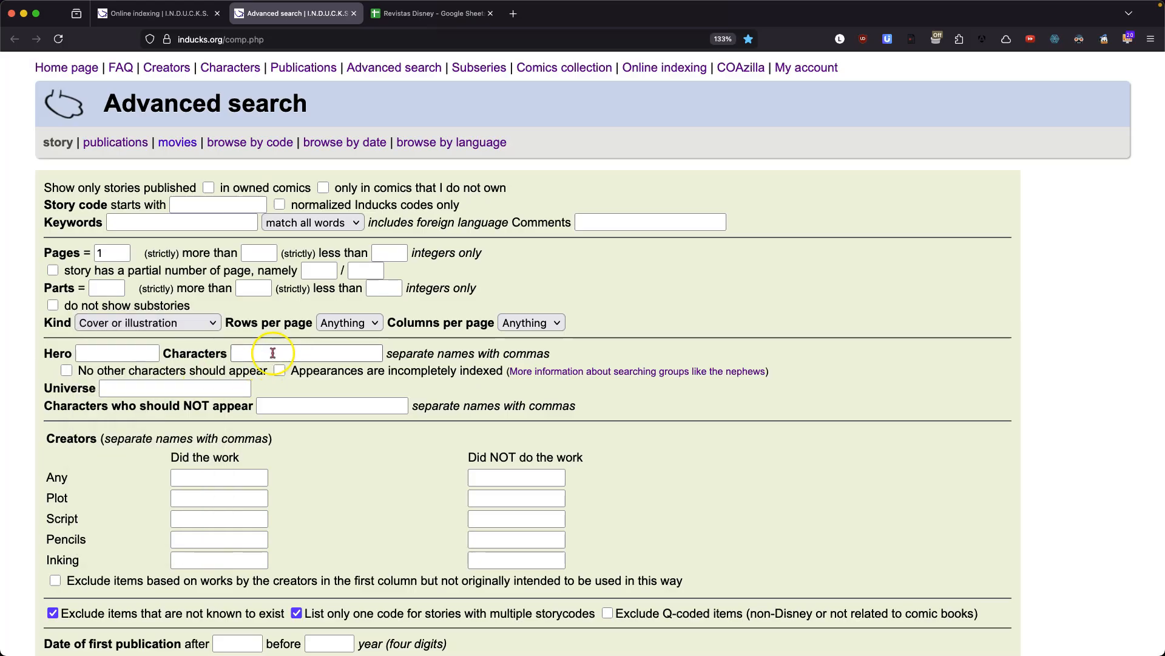
# Step: Search for covers featuring the characters DD,HDL and look through the resulting cover scans
pyautogui.click(269, 352)
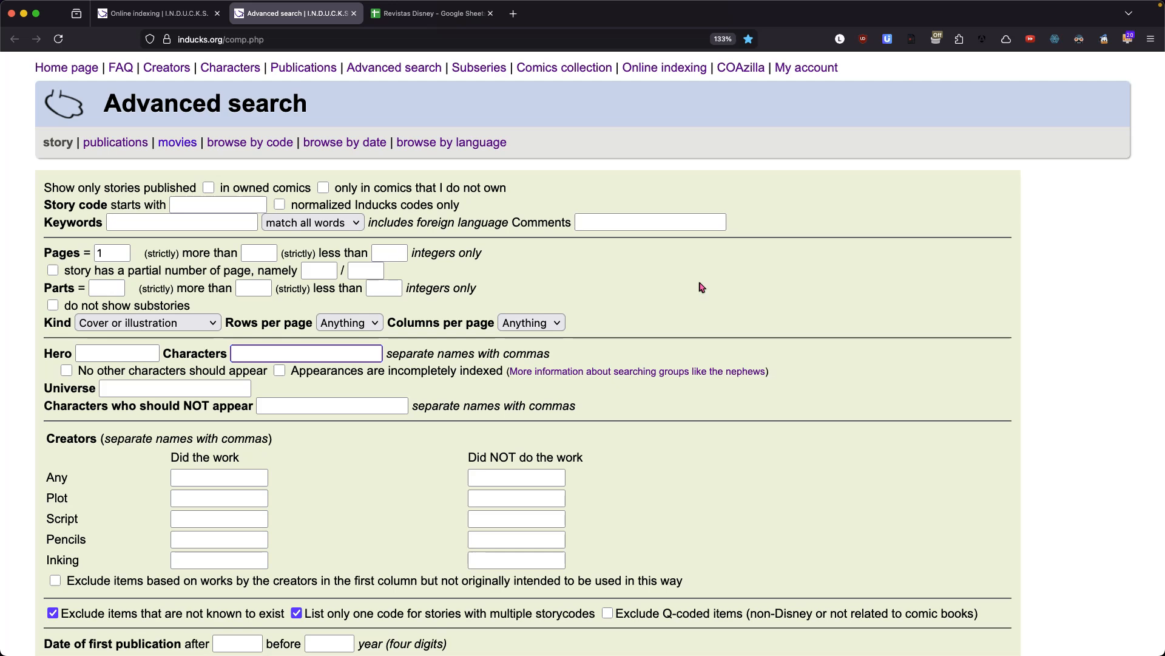
pyautogui.write('DD,')
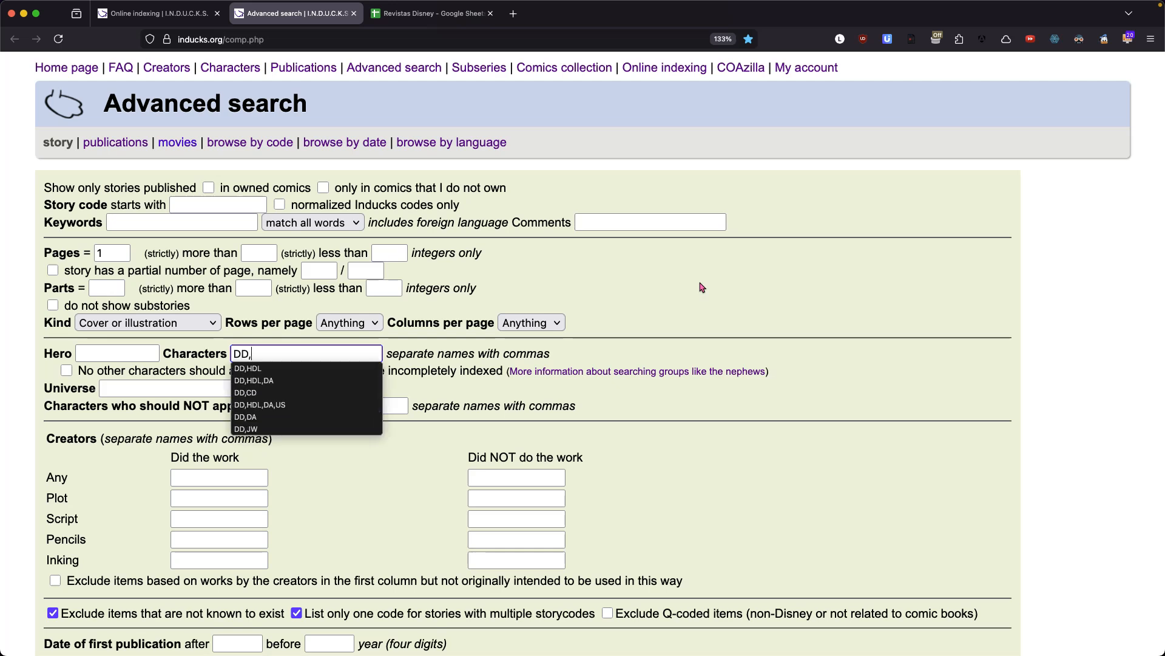
pyautogui.click(268, 368)
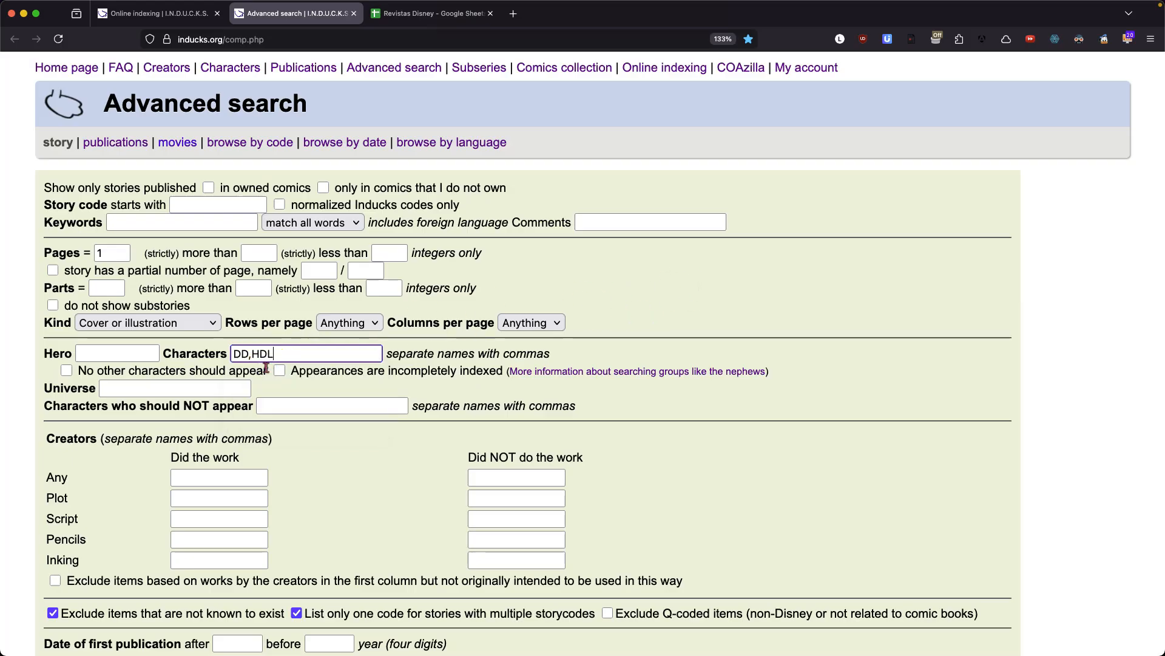
pyautogui.click(280, 359)
pyautogui.press('Return')
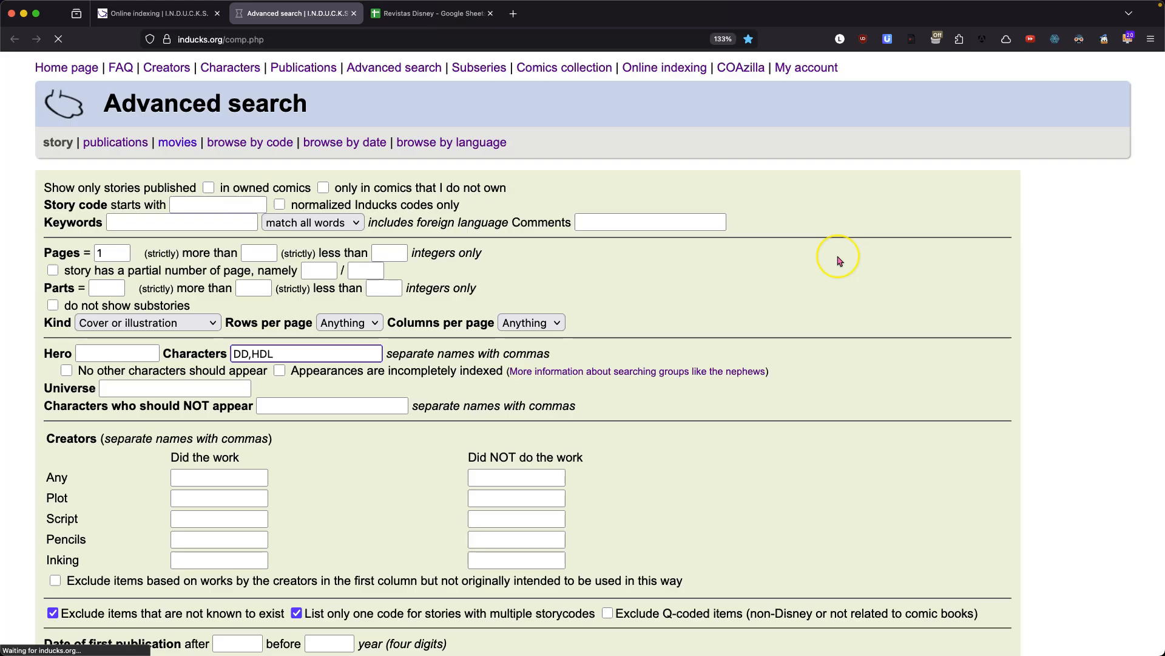
pyautogui.scroll(-15, 832, 261)
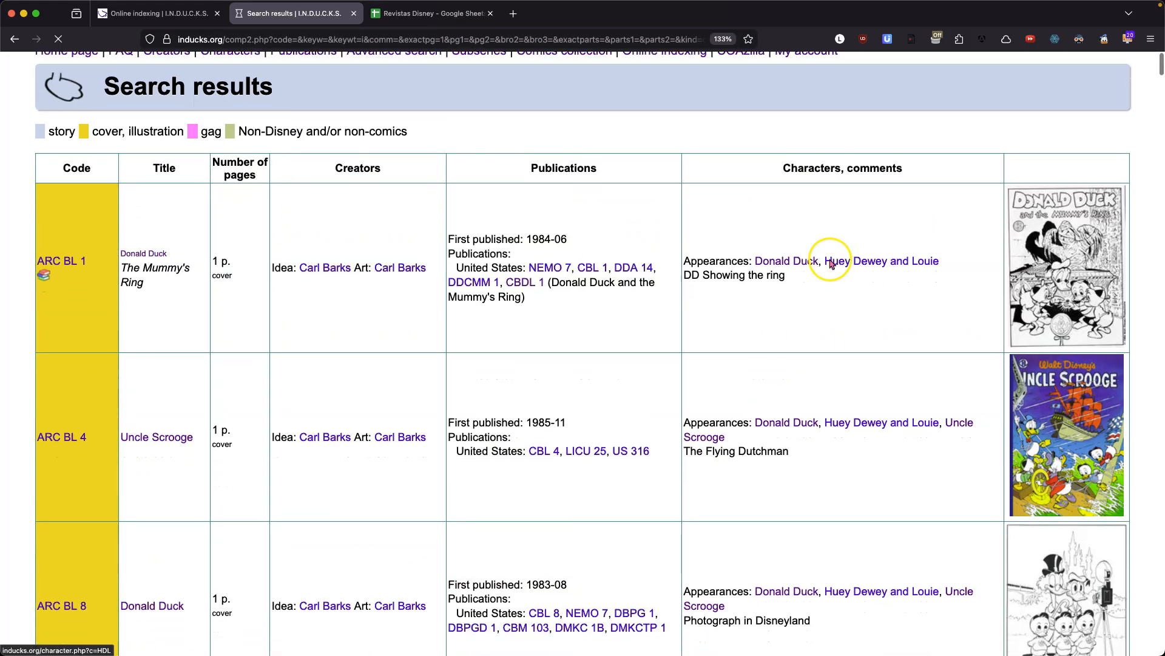
pyautogui.scroll(-20, 850, 358)
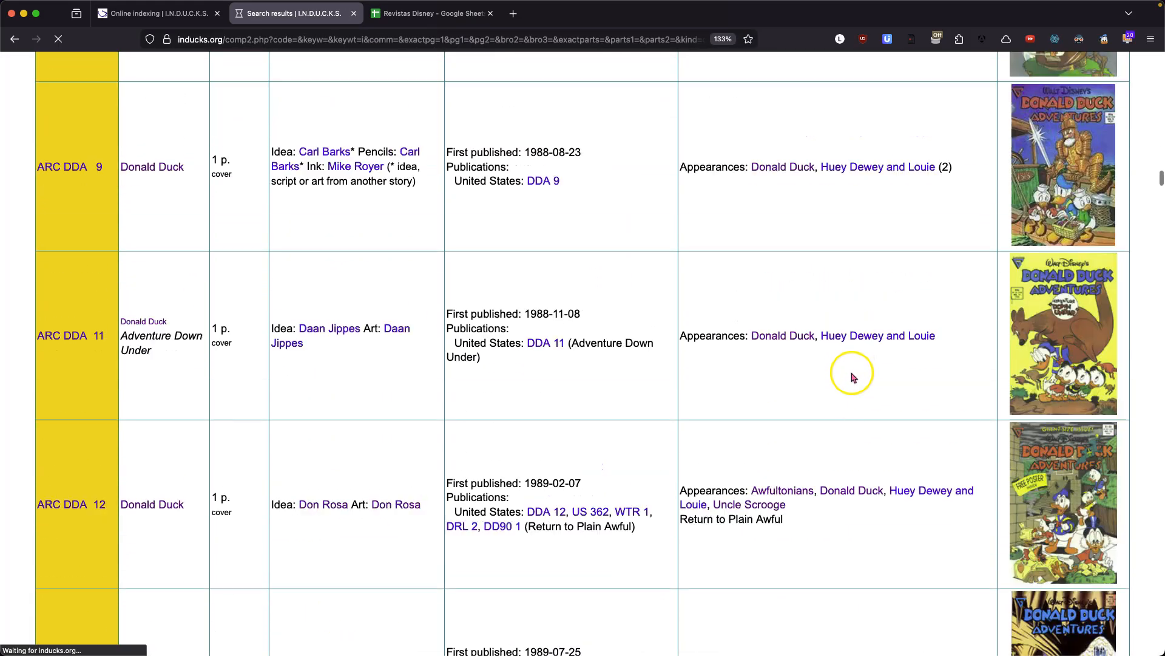
pyautogui.scroll(-10, 849, 389)
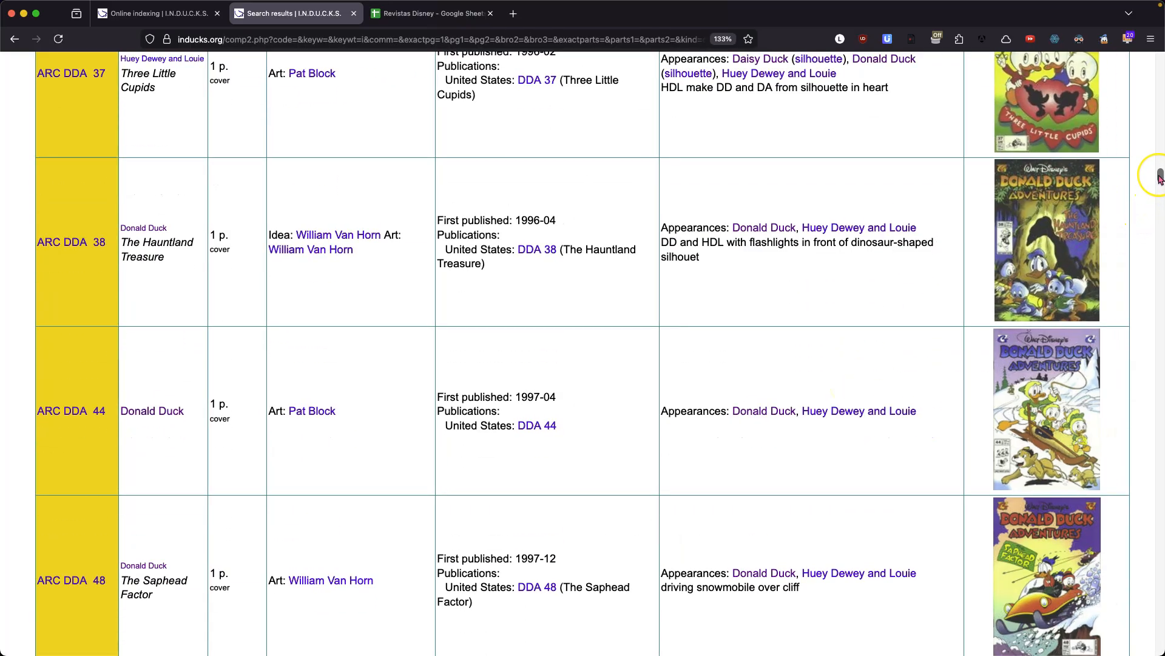
pyautogui.moveTo(1160, 177); pyautogui.dragTo(1140, 53)
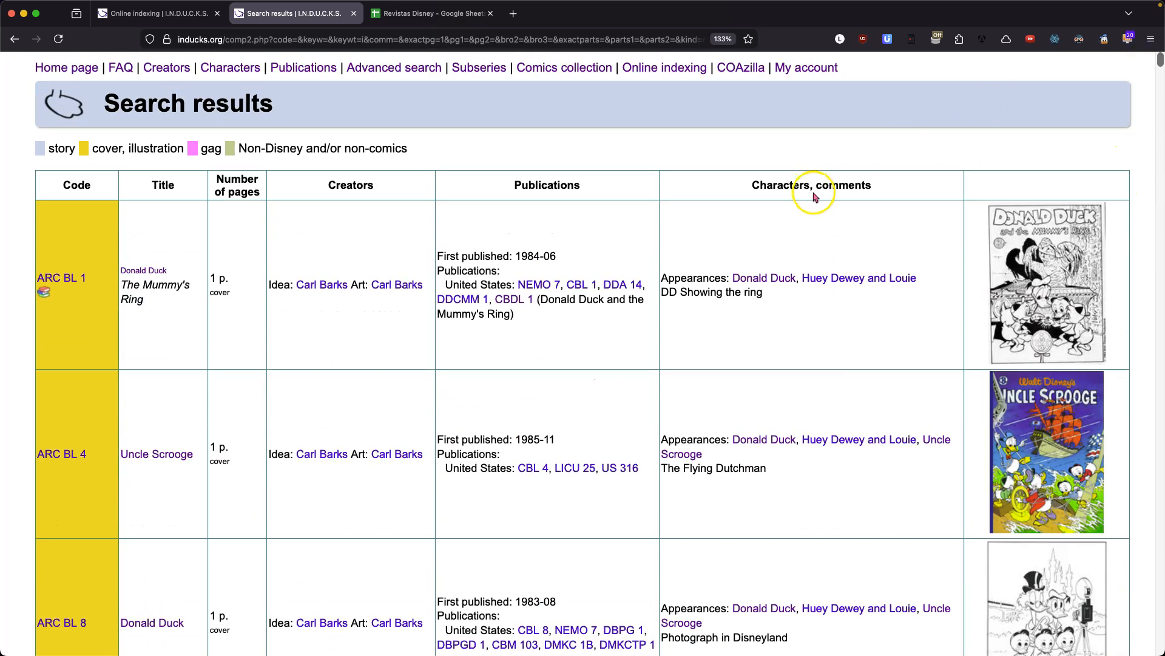
# Step: Return to the search form, search with the added keyword "drying" and read the English description of the cover found
pyautogui.click(15, 39)
pyautogui.click(128, 222)
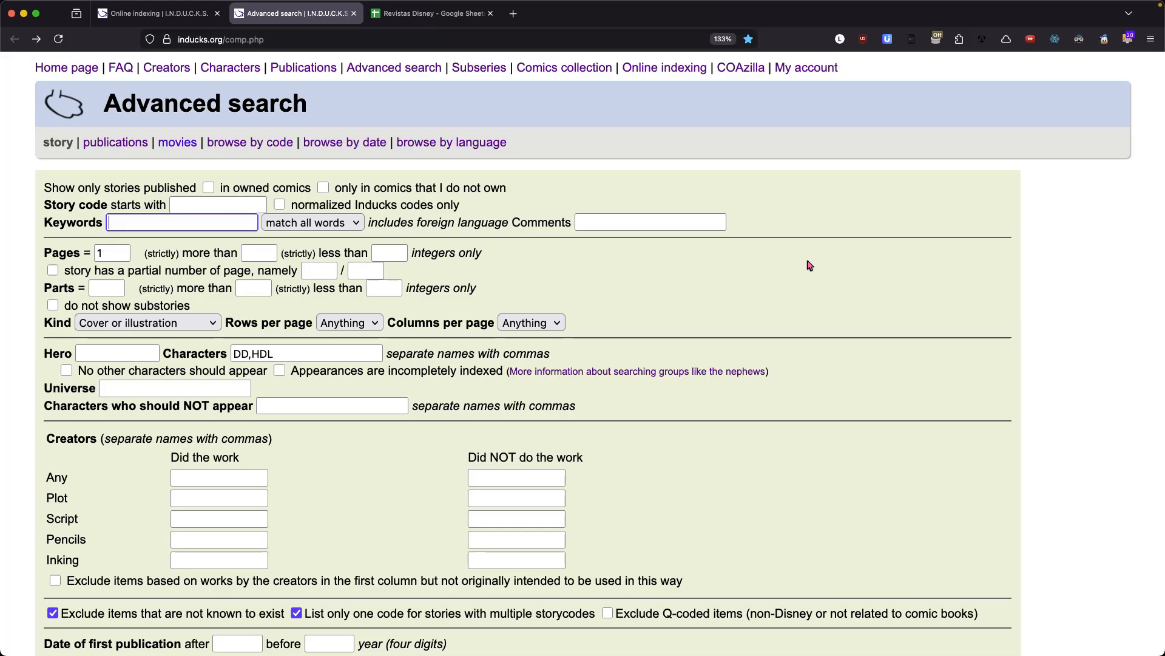
pyautogui.write('drying')
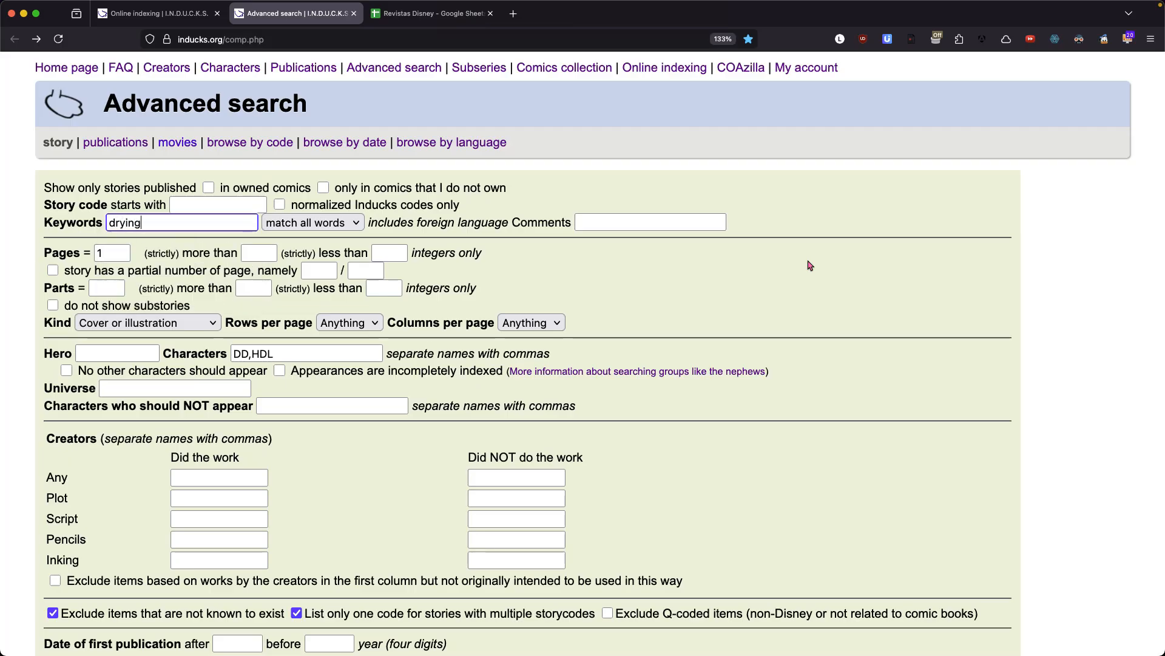
pyautogui.press('Return')
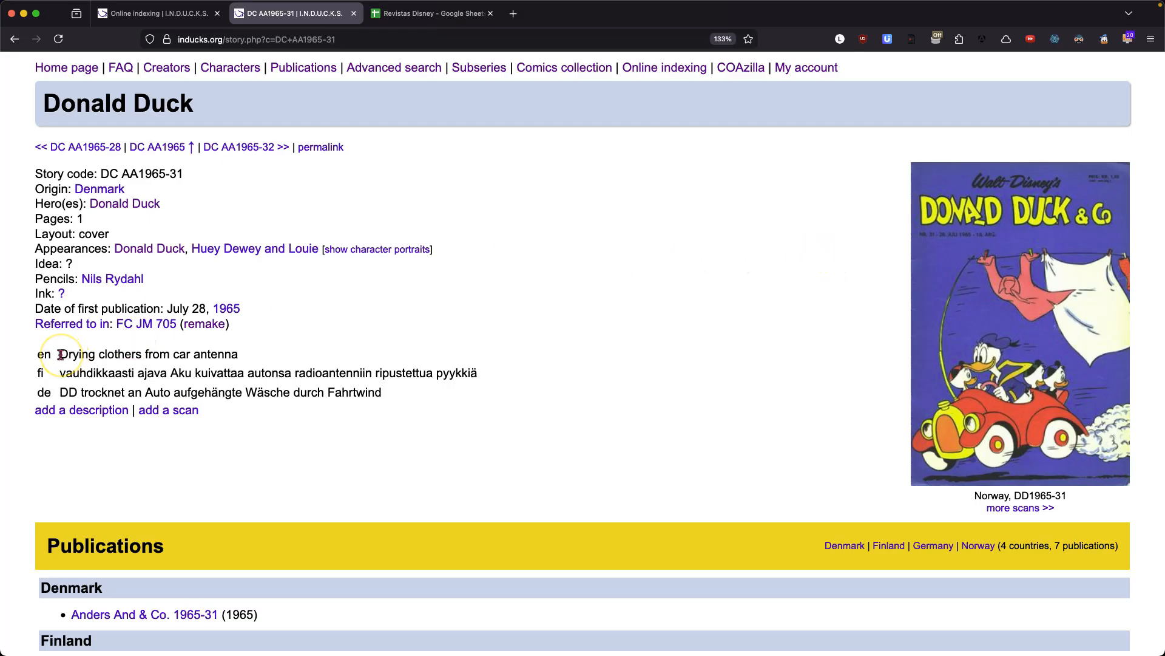
pyautogui.moveTo(61, 355); pyautogui.dragTo(238, 356)
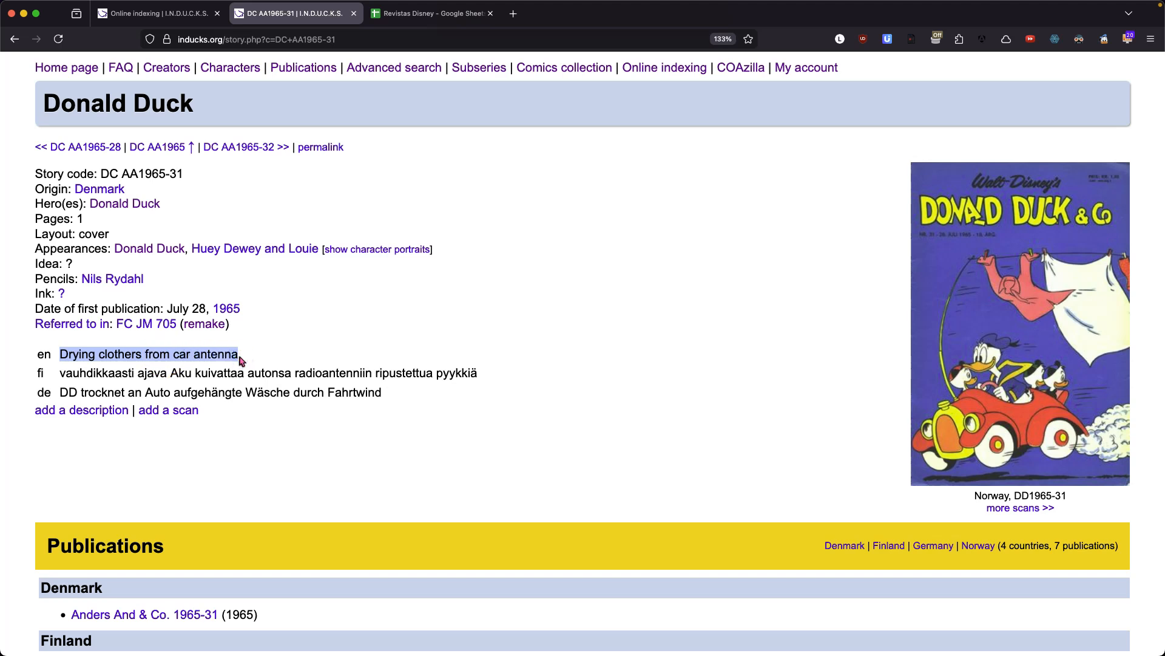
pyautogui.click(240, 360)
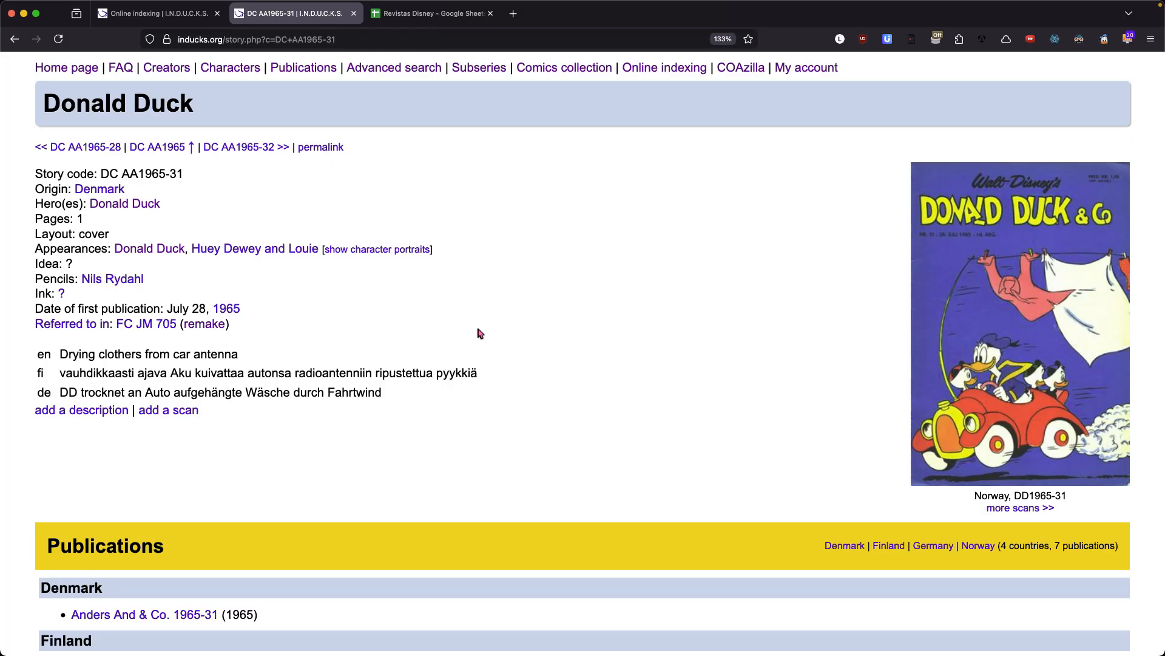
# Step: Return to the search form and repeat the cover search with the keyword "towel"
pyautogui.click(14, 39)
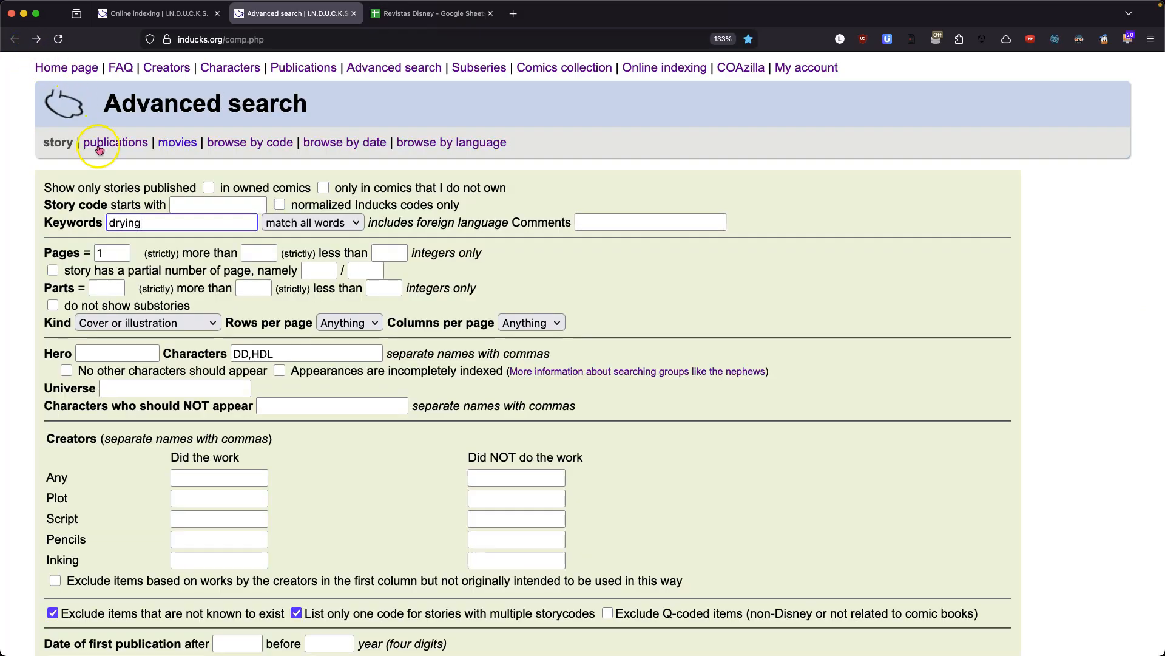
pyautogui.click(143, 223)
pyautogui.doubleClick(144, 223)
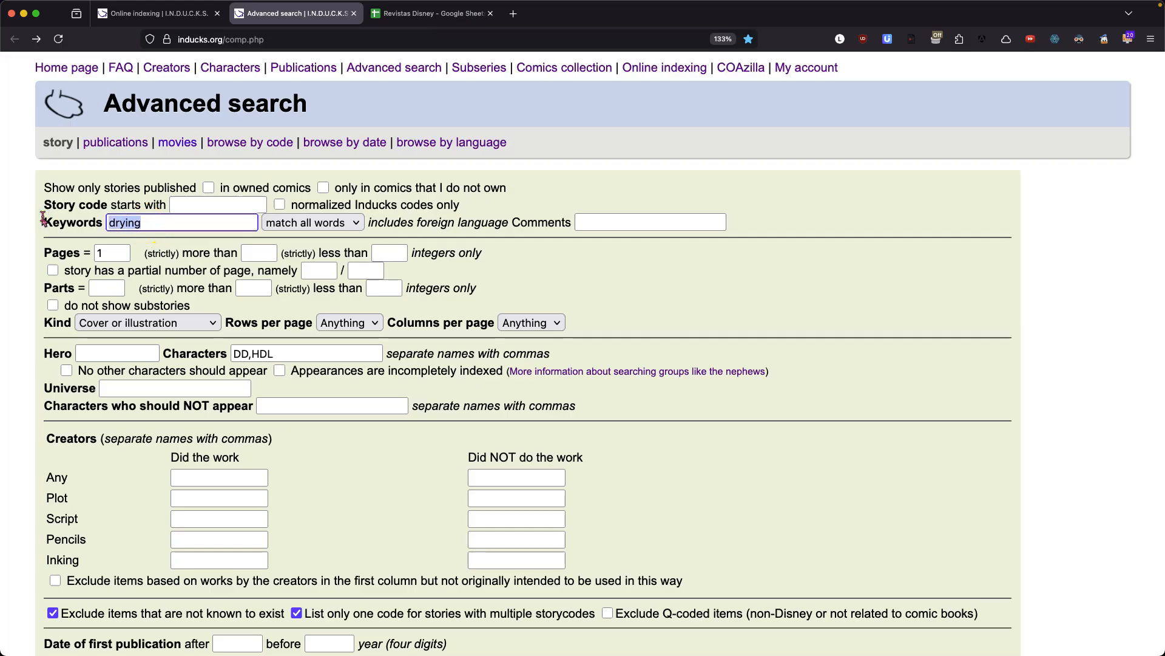
pyautogui.write('towel')
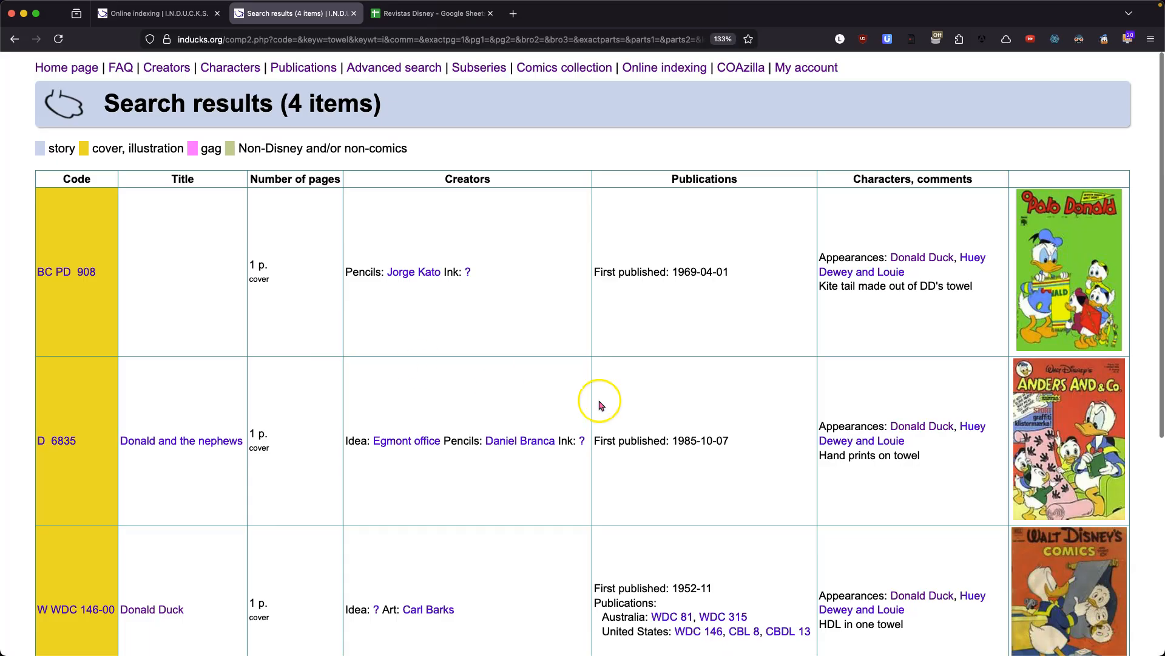
# Step: Review the towel cover scans, open the story page of W WDC 146-00 and copy its data with the INDUCKS → CSV extension
pyautogui.scroll(-3, 613, 403)
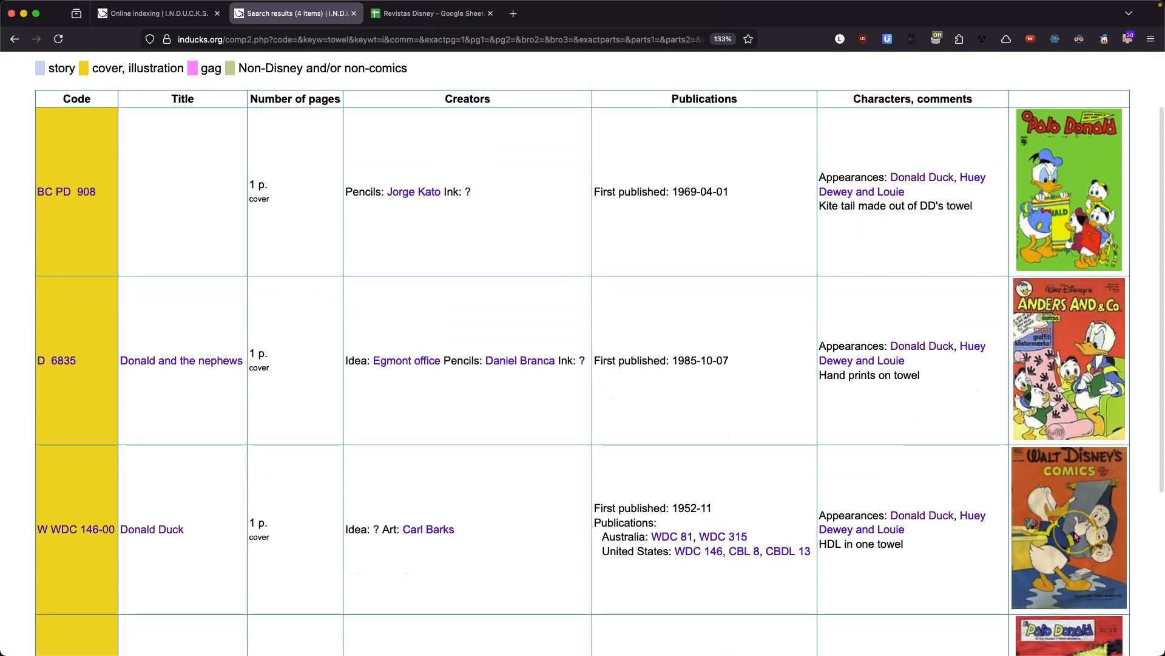
pyautogui.scroll(-3, 1075, 535)
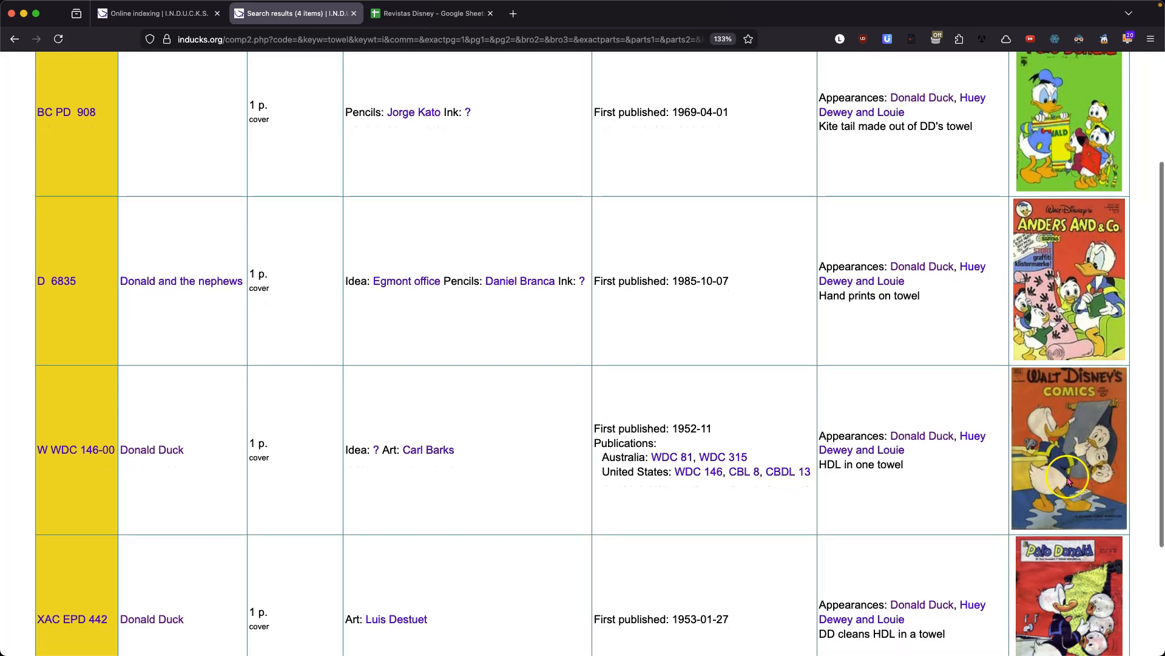
pyautogui.scroll(-3, 1068, 479)
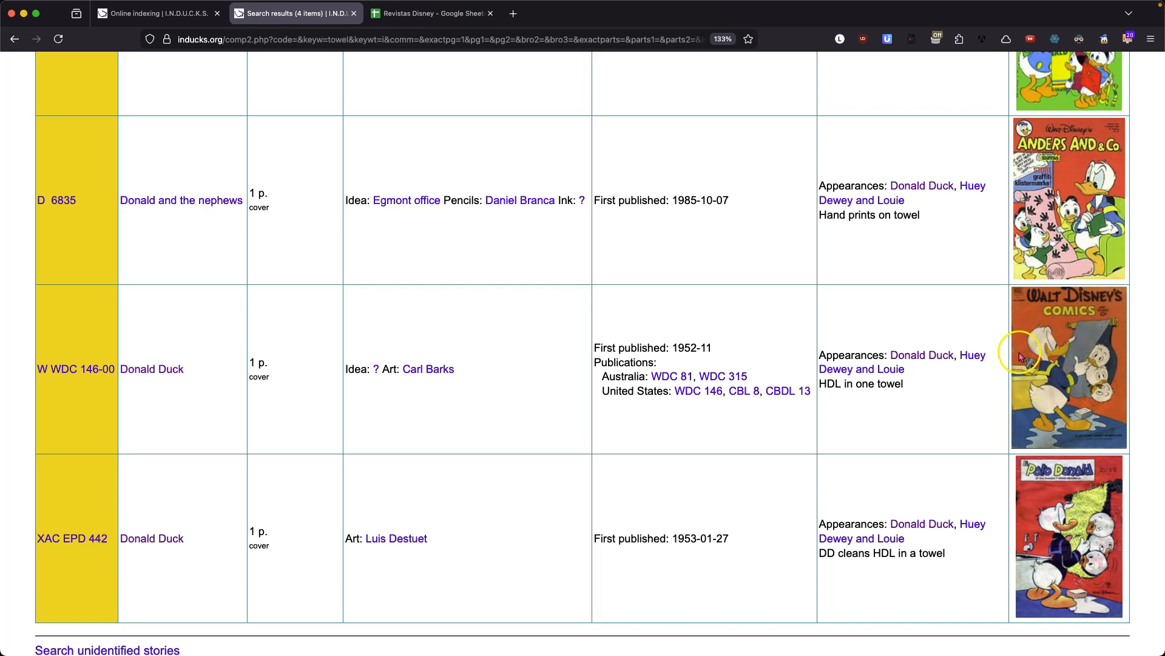
pyautogui.click(79, 374)
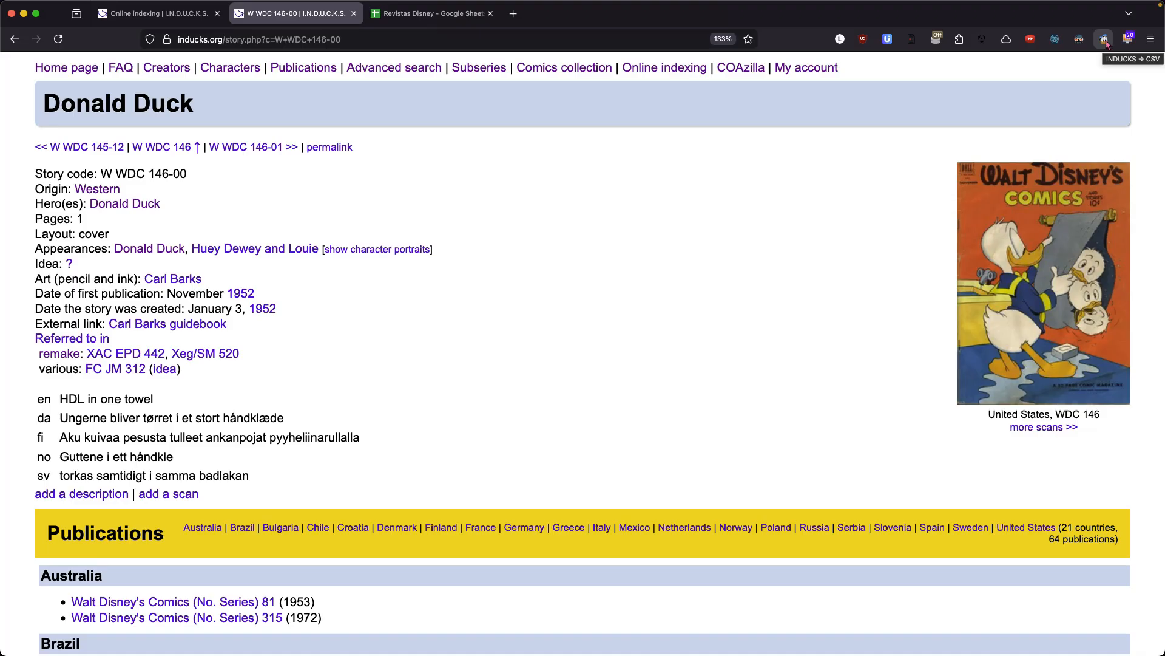
pyautogui.click(1105, 40)
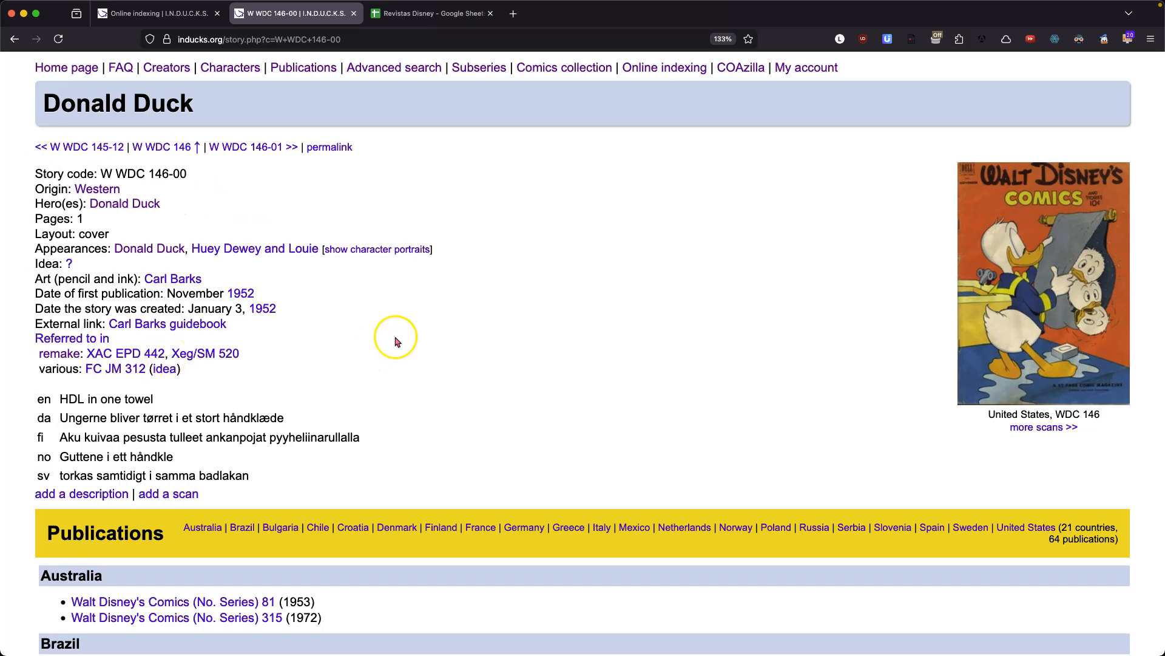
# Step: Fill the Dumbo 59 cover entry with the copied hero DD, page count 1 and storycode W WDC 146-00, and save it
pyautogui.click(169, 20)
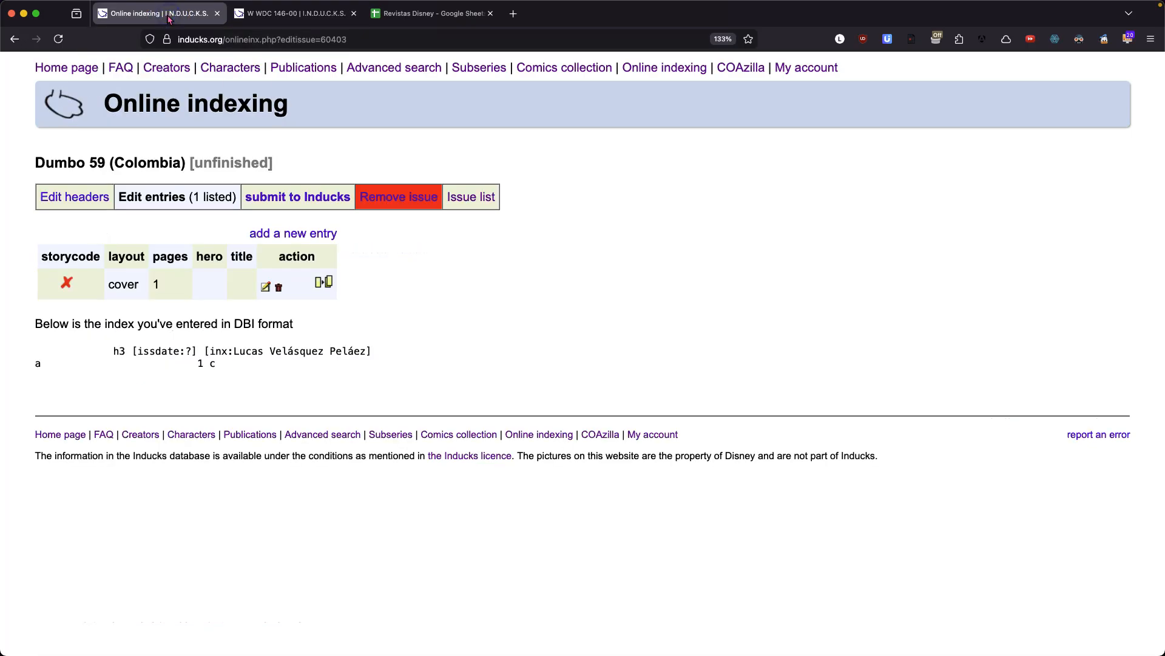
pyautogui.click(267, 286)
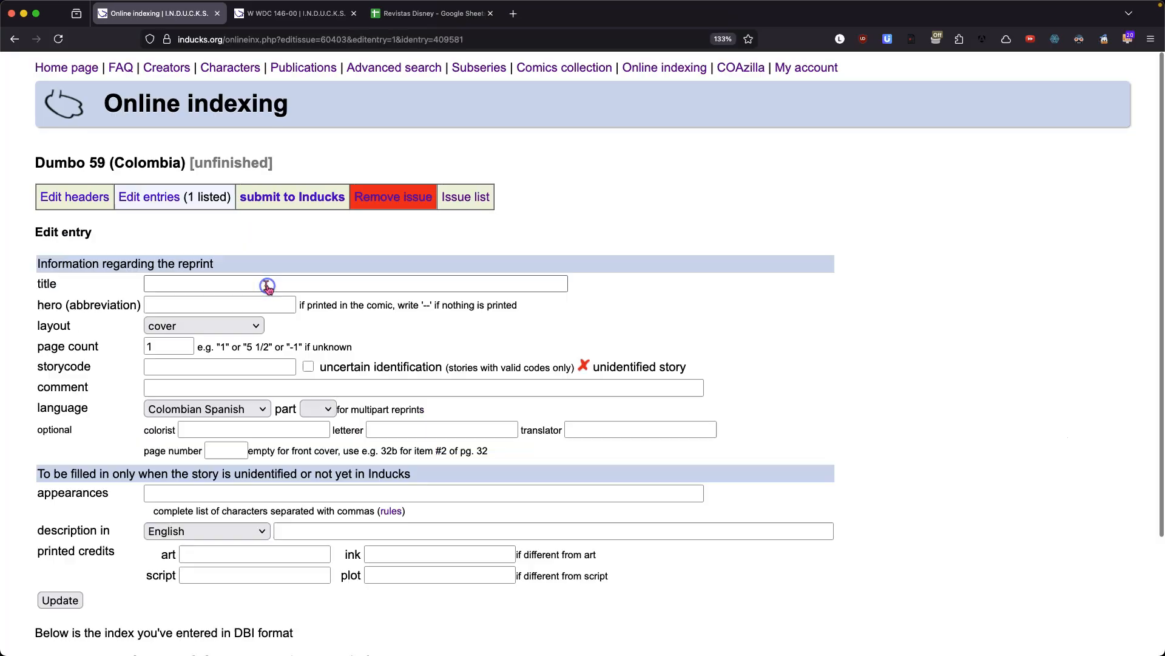
pyautogui.click(1106, 42)
pyautogui.scroll(-3, 425, 303)
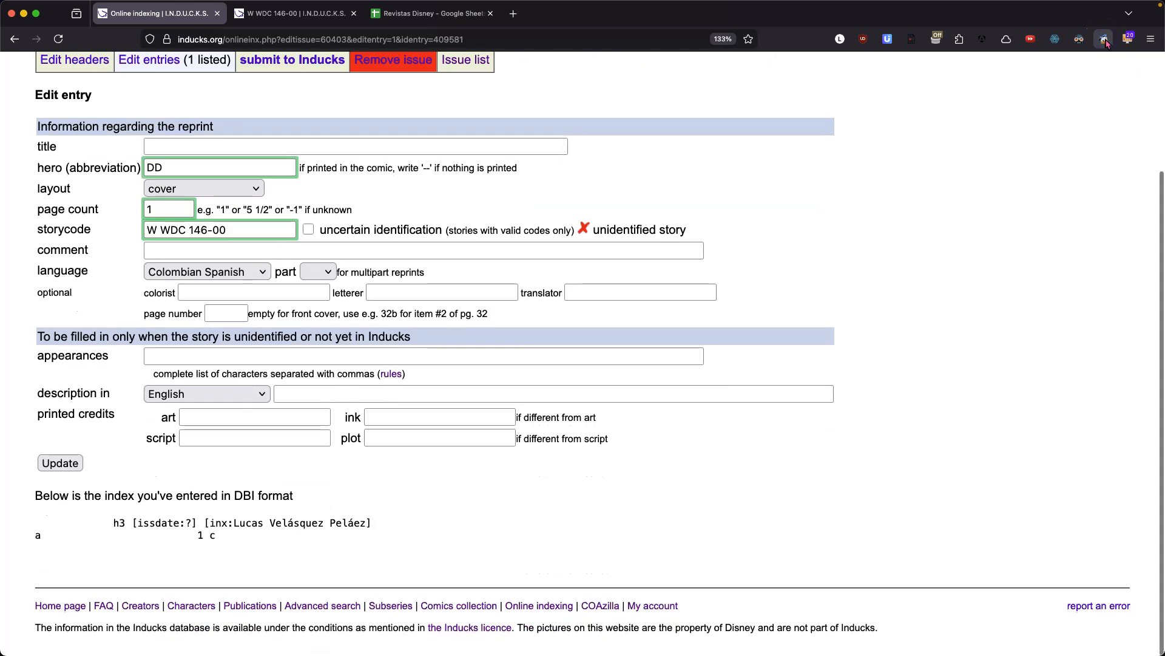
pyautogui.click(149, 167)
pyautogui.click(221, 230)
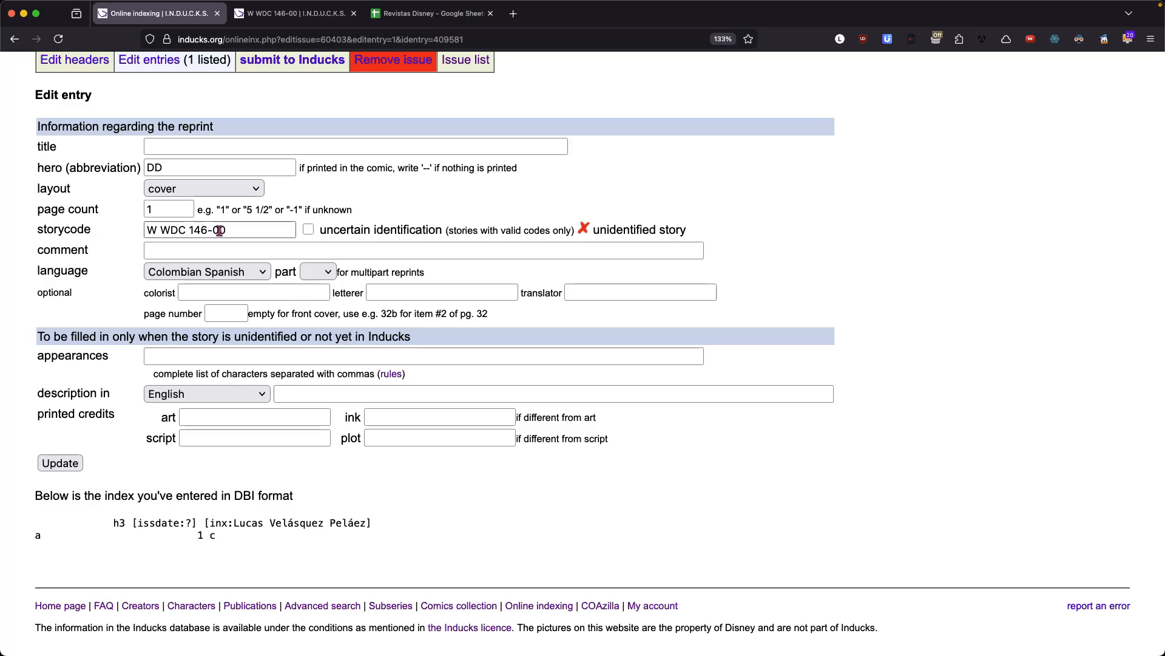
pyautogui.click(230, 237)
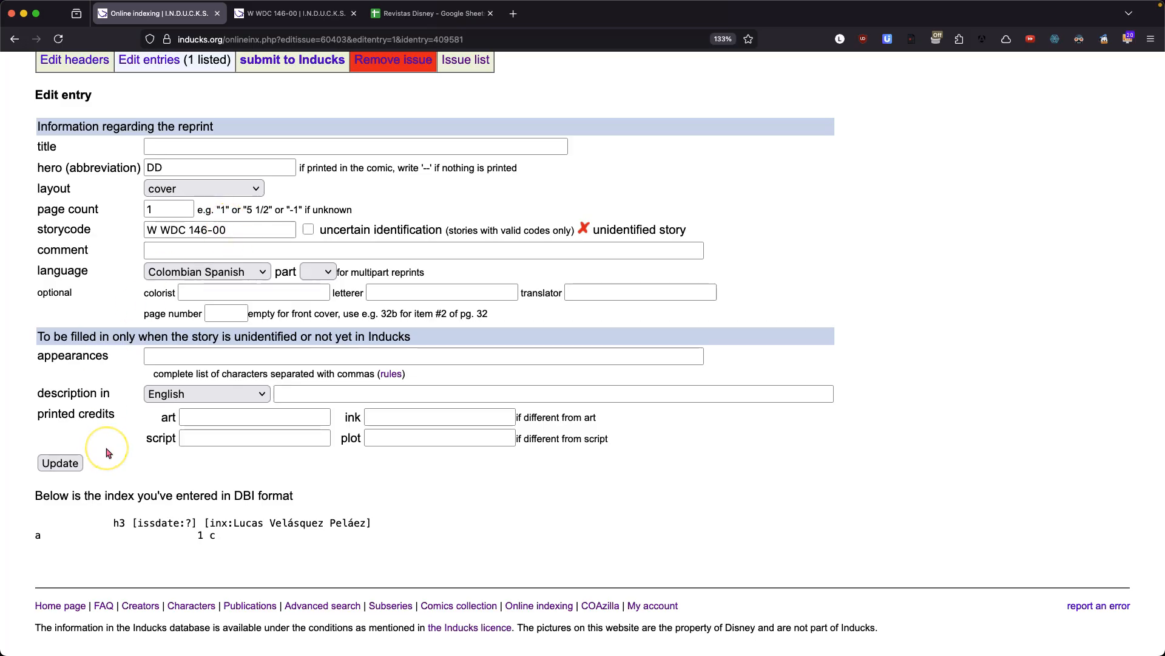
pyautogui.click(72, 466)
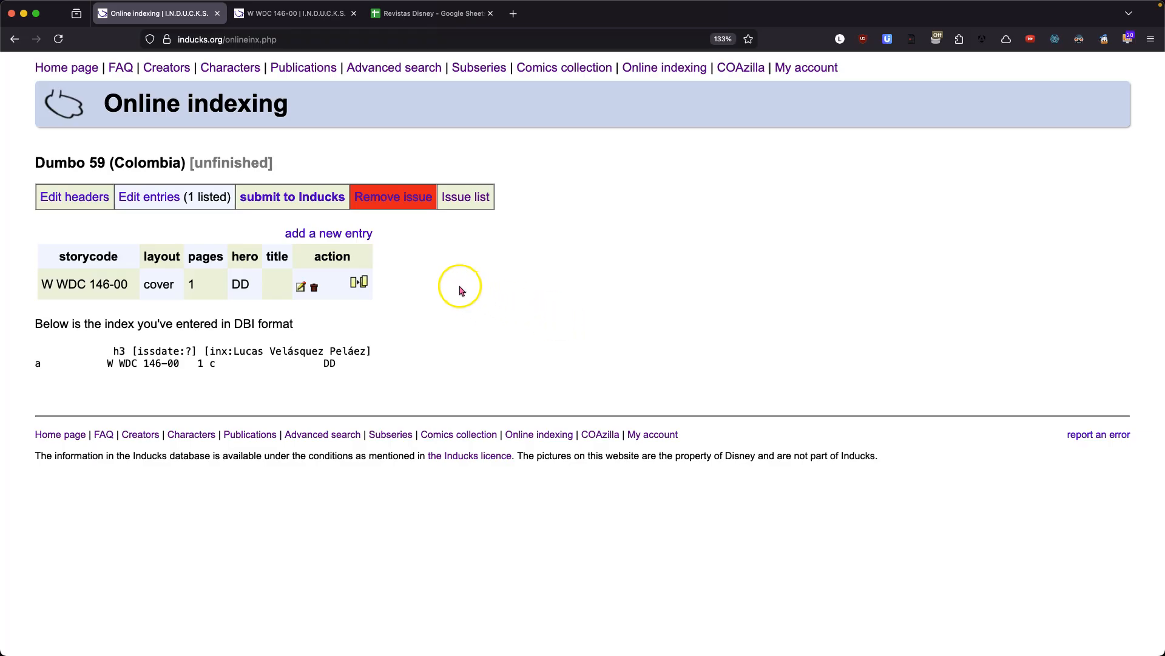
# Step: Add a new entry to Dumbo 59 and title it "El cliente tiene la razón", copied from the first story in the spreadsheet
pyautogui.click(329, 240)
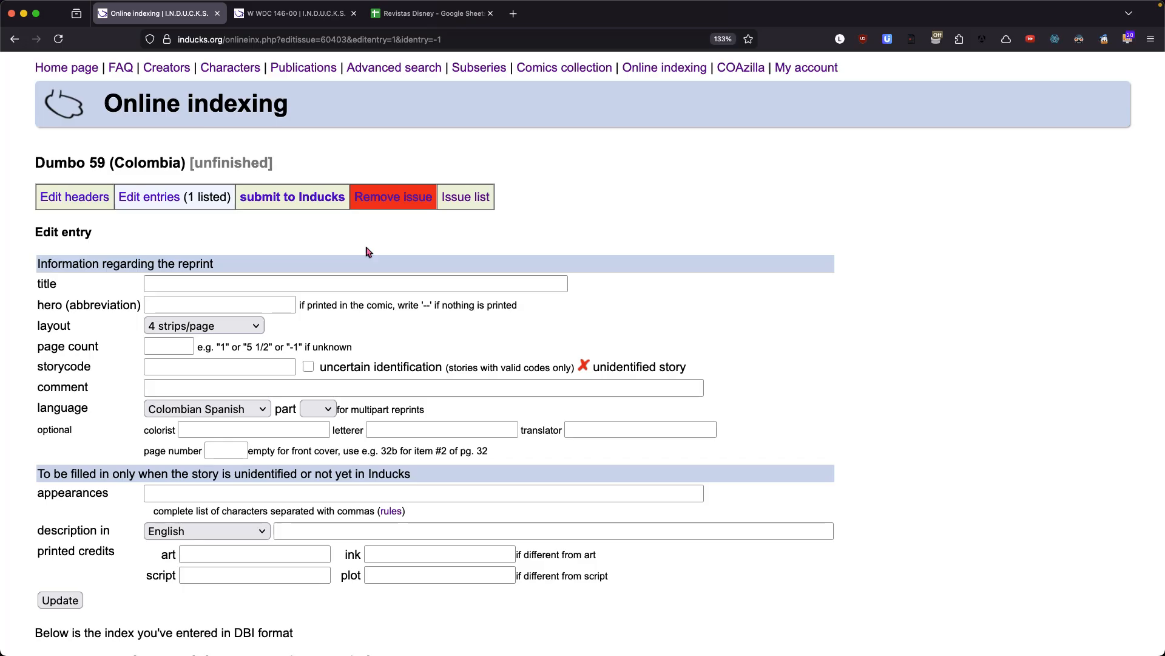
pyautogui.click(402, 14)
pyautogui.click(254, 173)
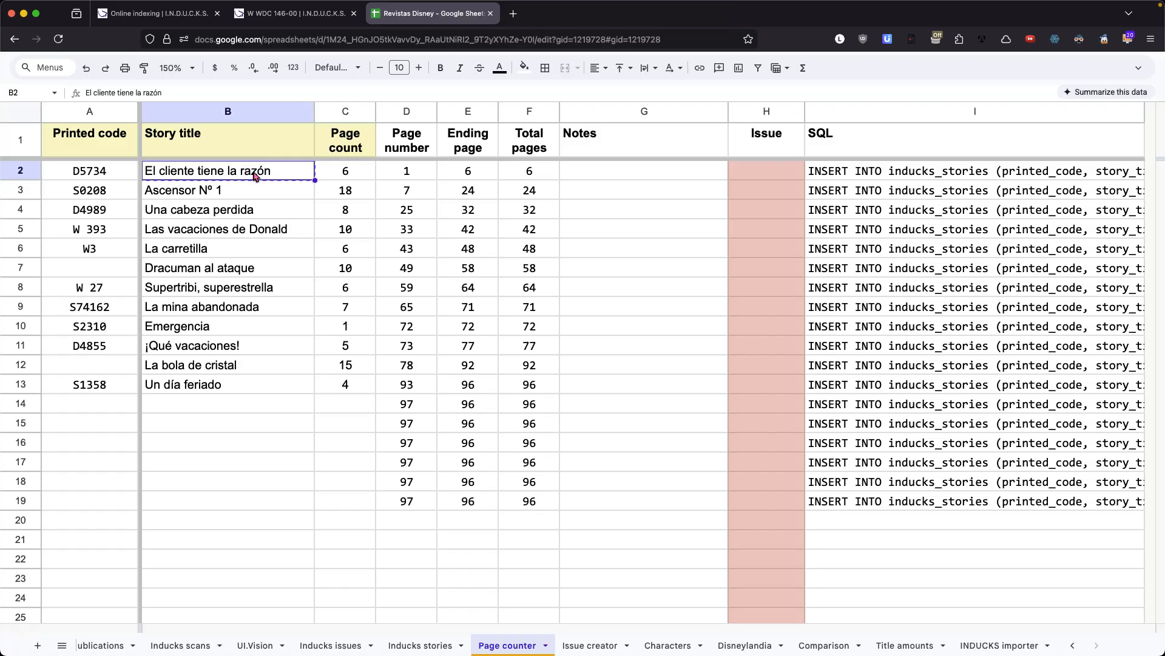
pyautogui.click(184, 18)
pyautogui.click(177, 281)
pyautogui.write('El cliente tiene la razón')
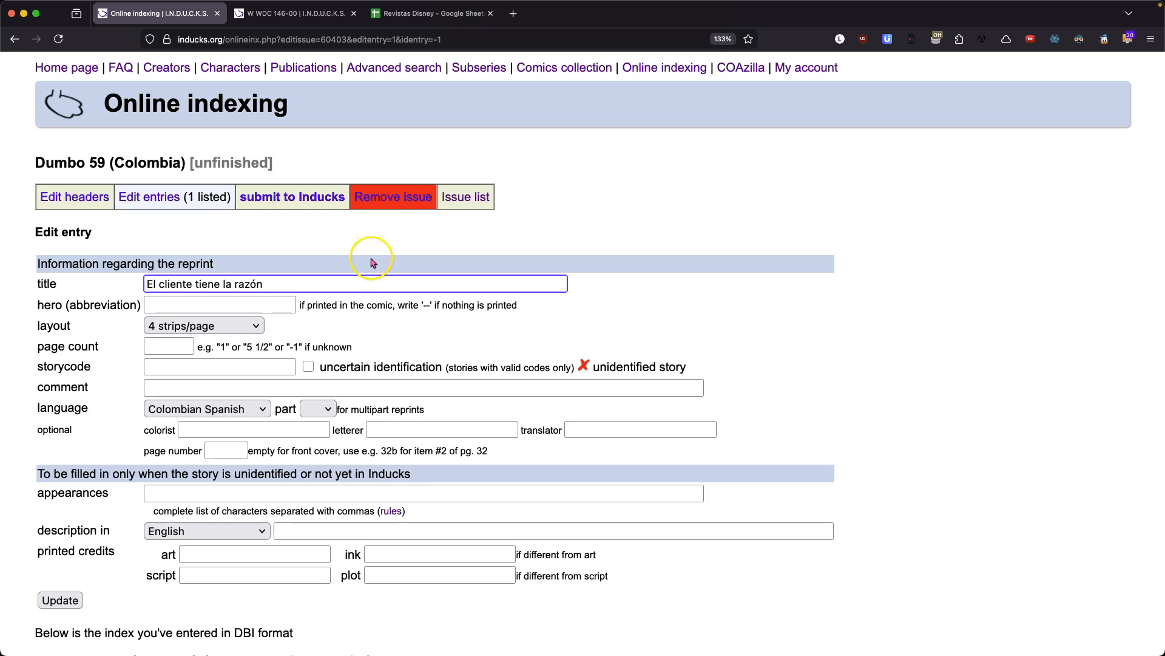
# Step: Run an advanced story search for the keywords "El cliente tiene la razón"
pyautogui.click(280, 15)
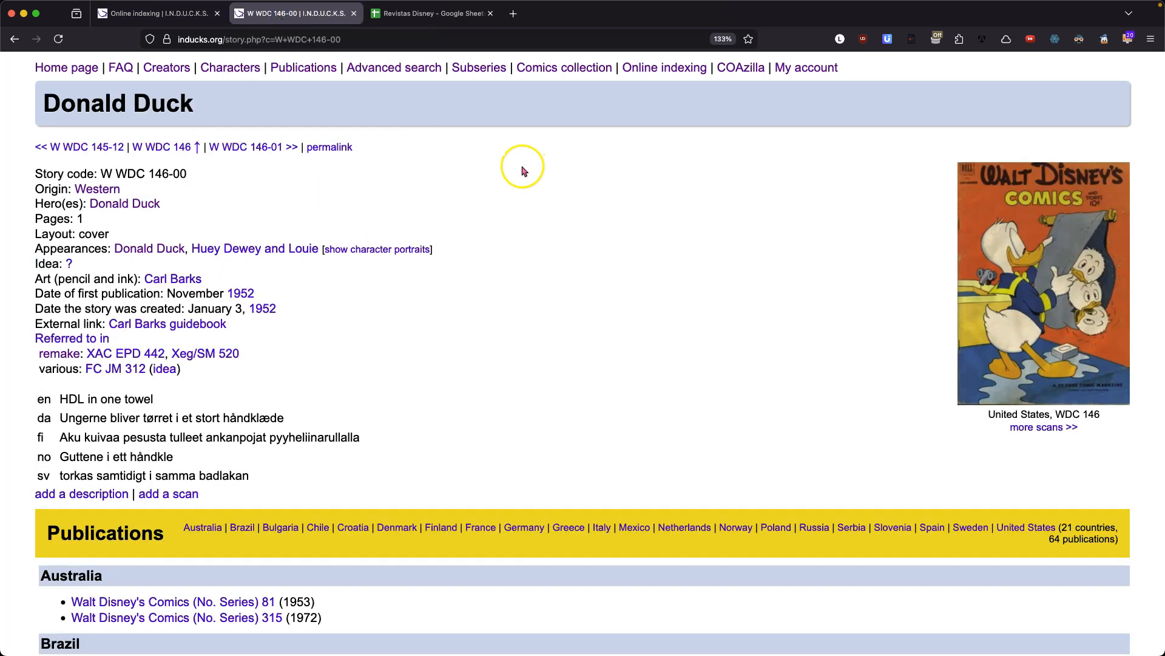
pyautogui.click(408, 69)
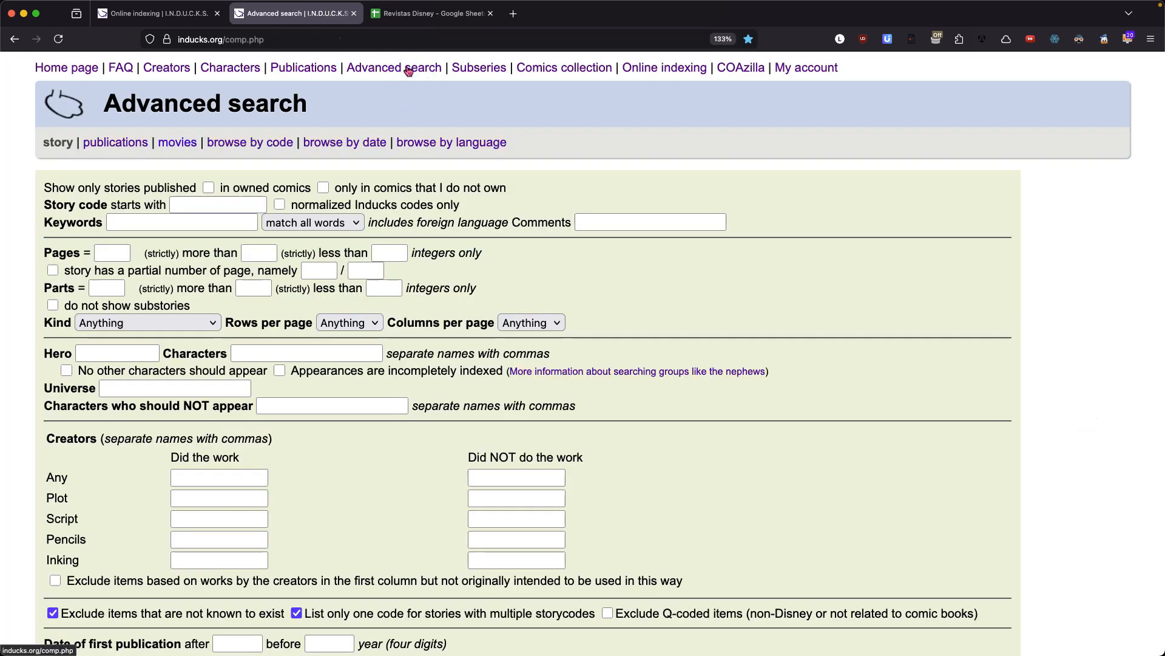
pyautogui.click(172, 224)
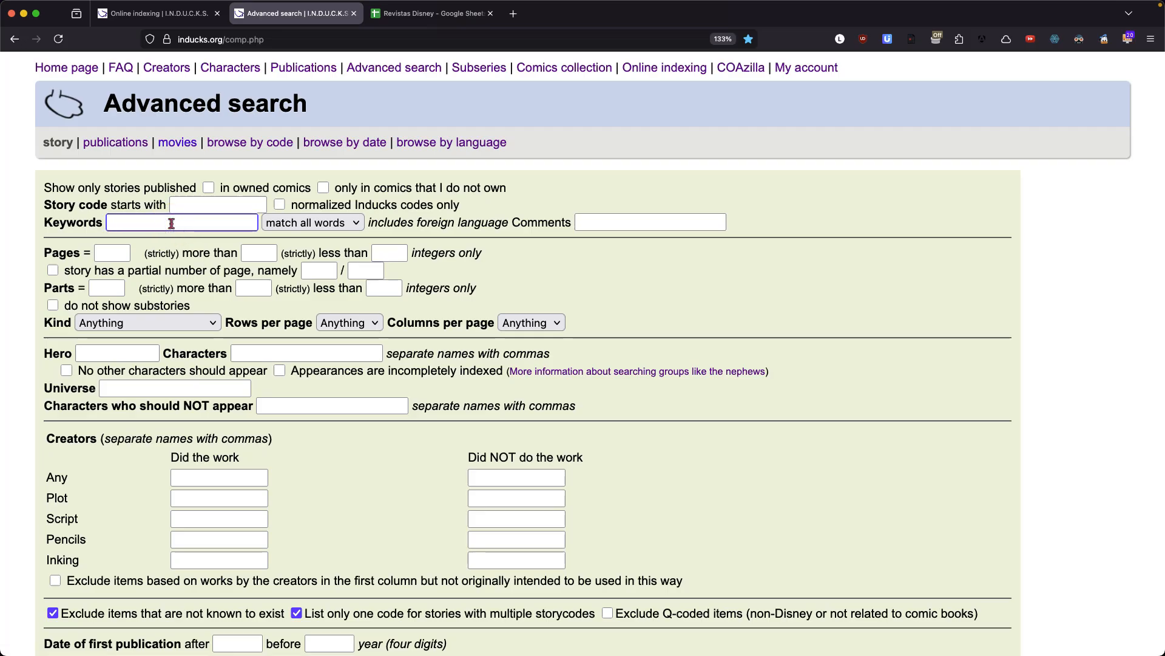
pyautogui.write('El cliente tiene la razón')
pyautogui.press('Return')
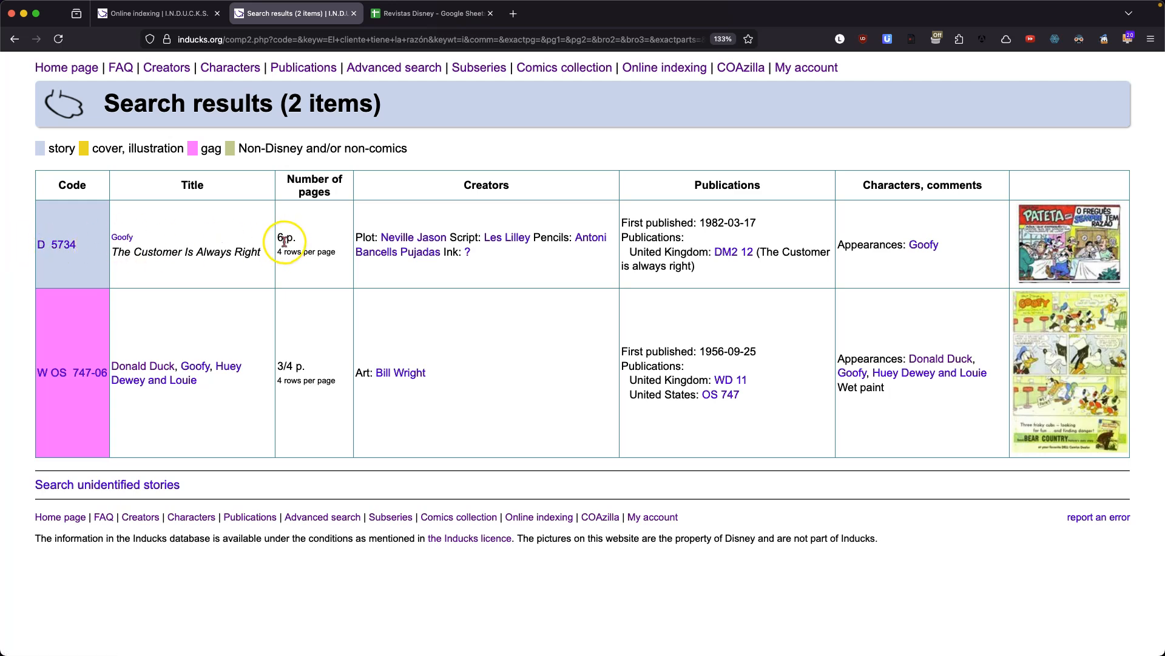
# Step: Compare the printed code and page count of the first story in the spreadsheet with the search results
pyautogui.click(390, 15)
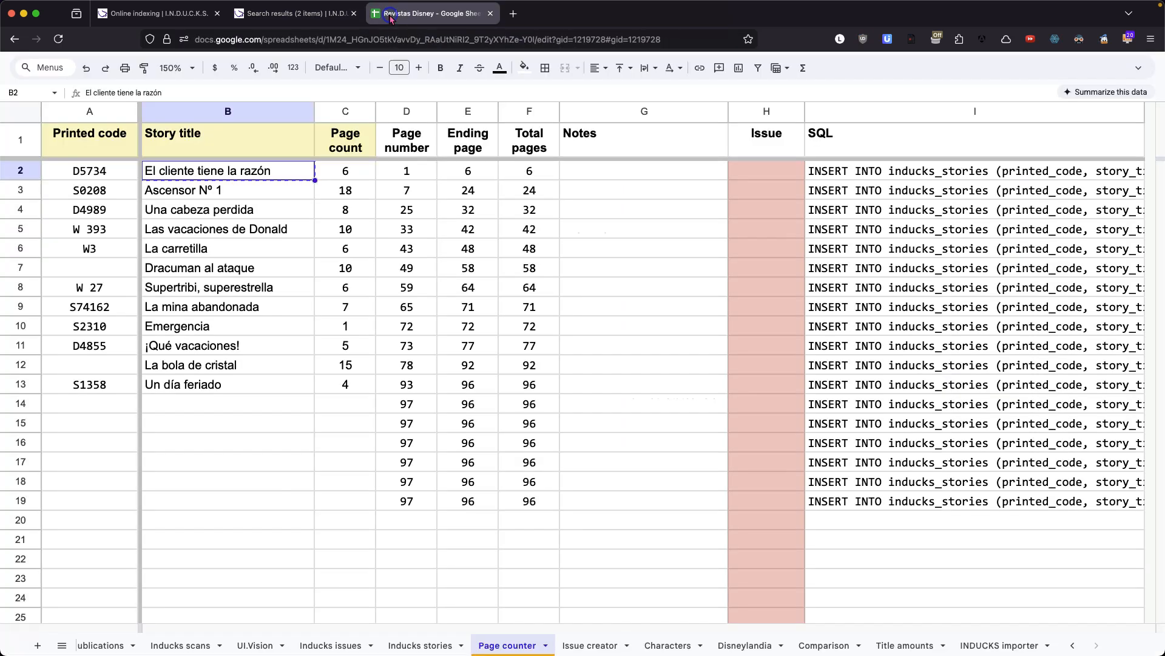
pyautogui.click(107, 171)
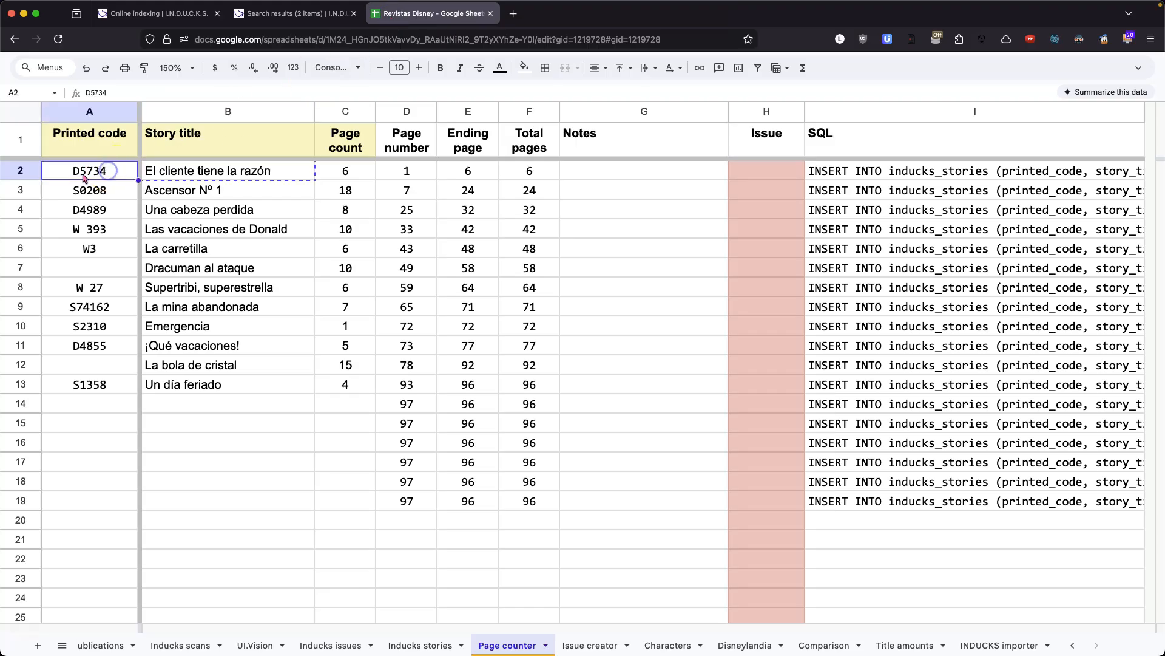
pyautogui.click(270, 15)
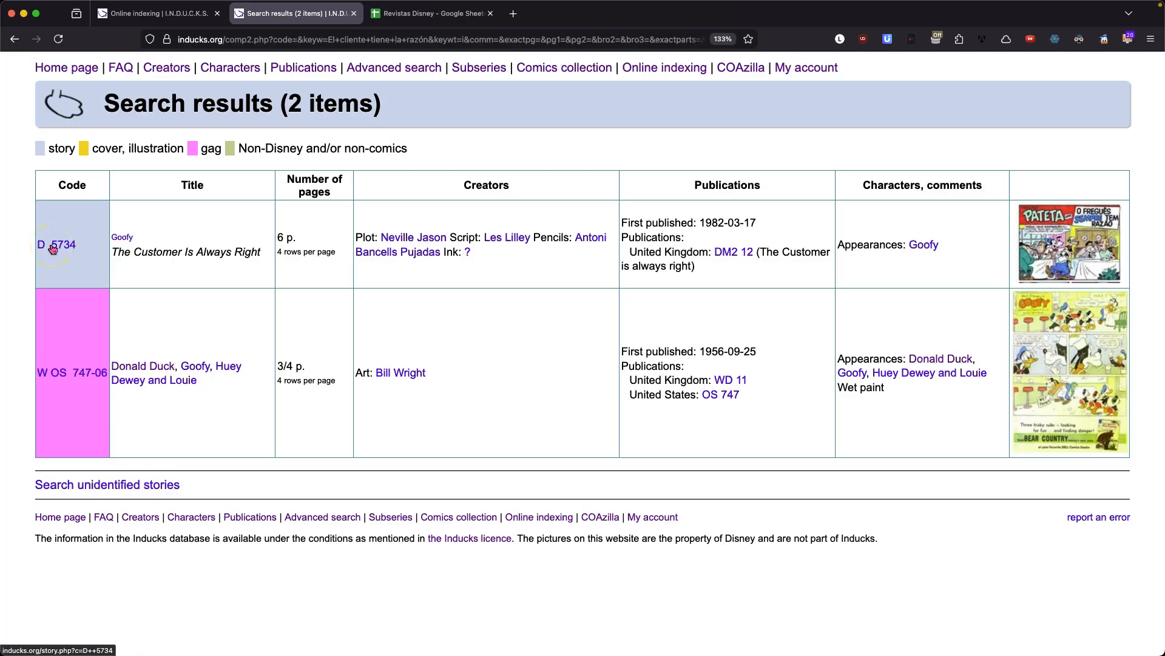
pyautogui.click(411, 15)
pyautogui.click(343, 176)
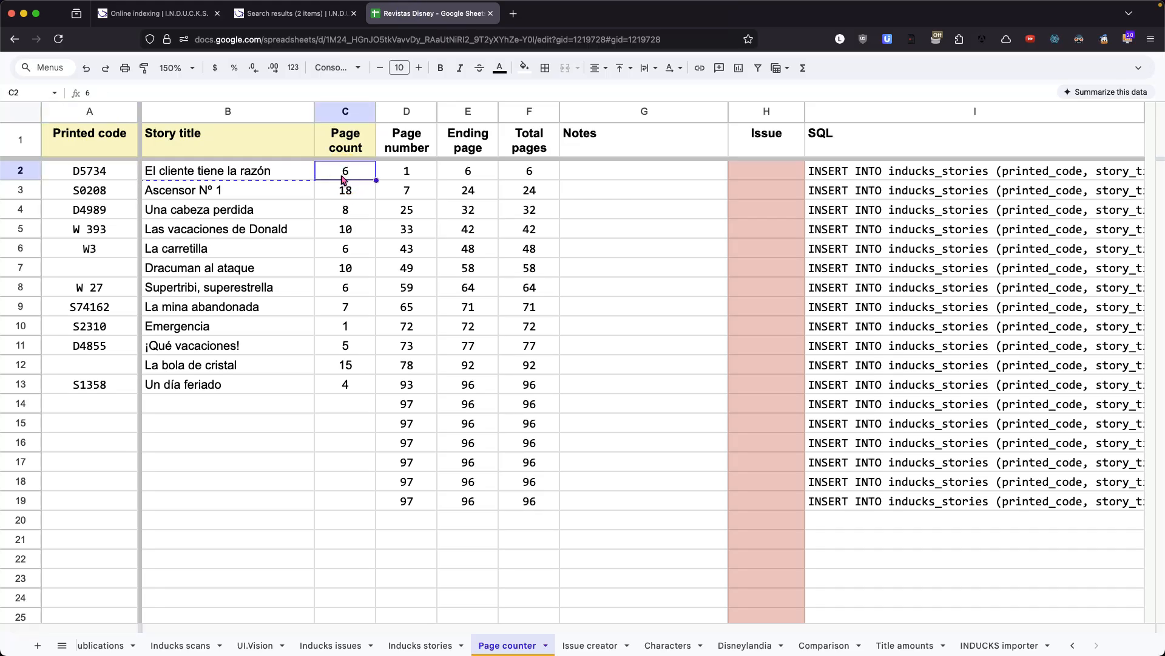
pyautogui.click(303, 19)
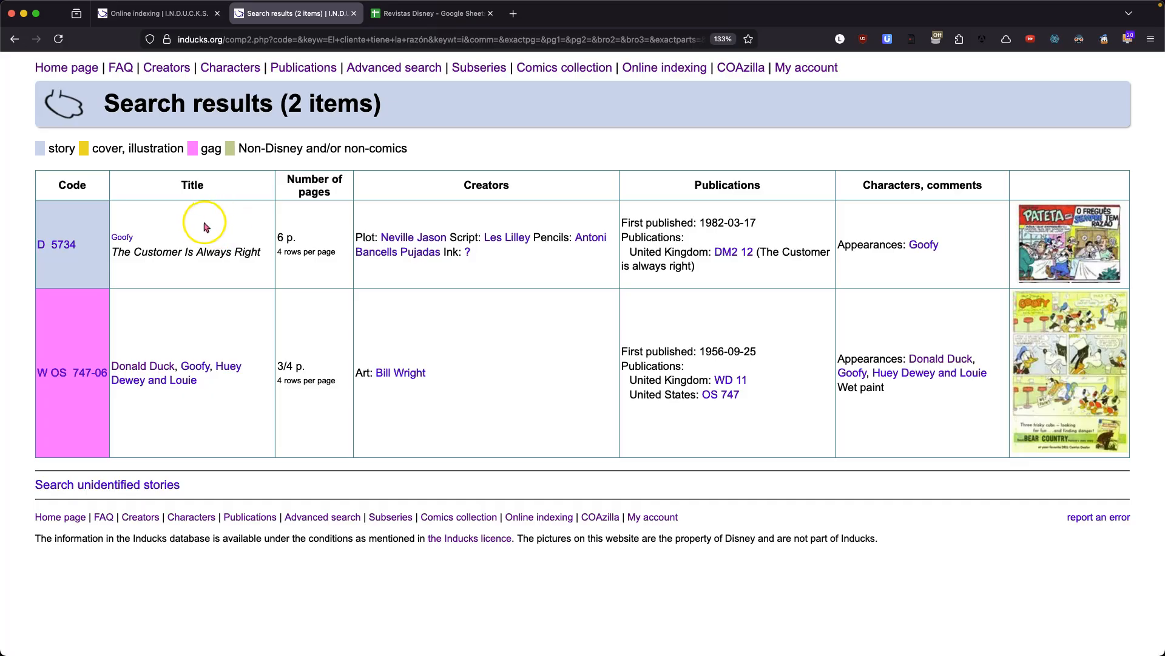
# Step: Open the story page of D 5734, look through its publications and copy its data with the INDUCKS → CSV extension
pyautogui.click(59, 247)
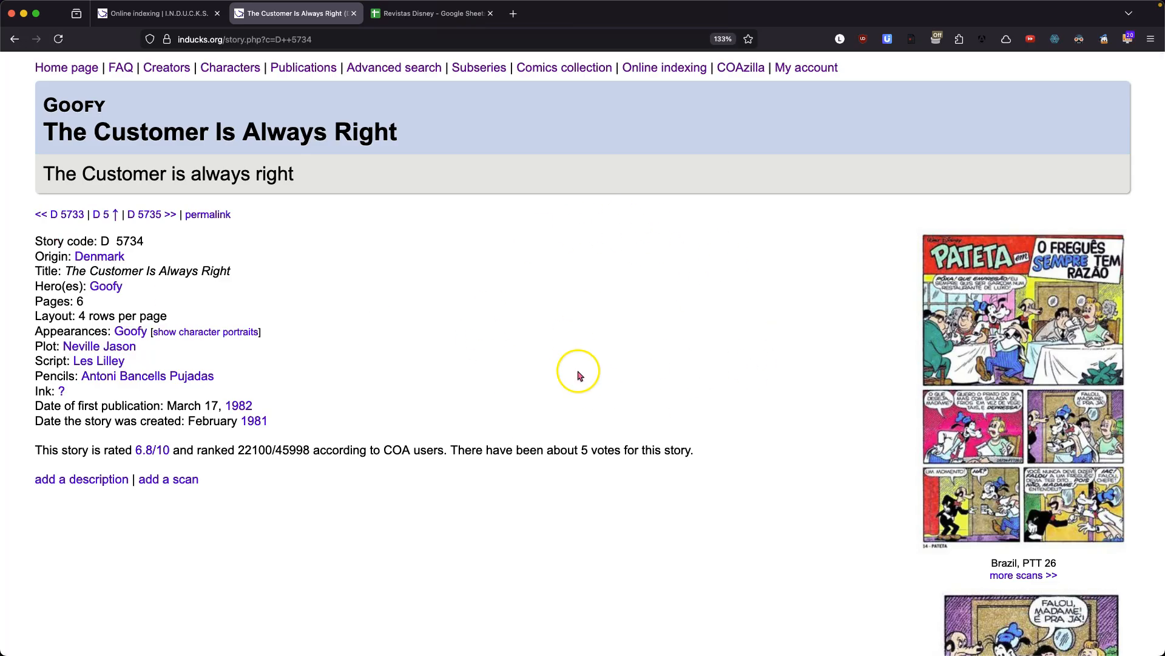
pyautogui.scroll(-10, 634, 303)
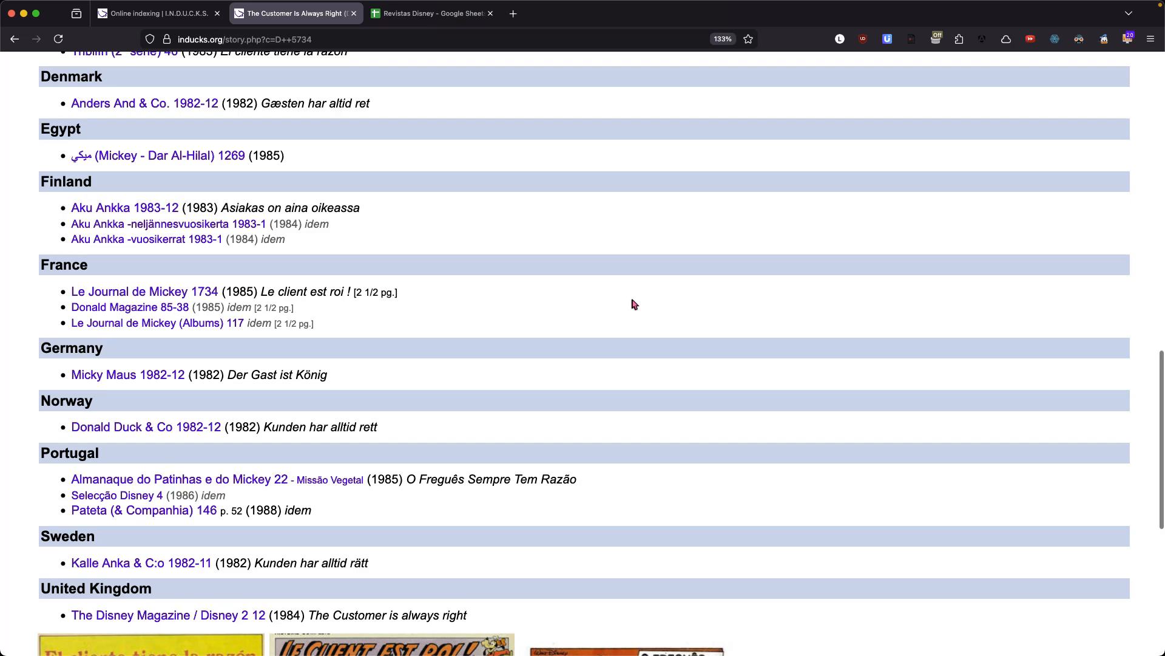
pyautogui.scroll(15, 634, 303)
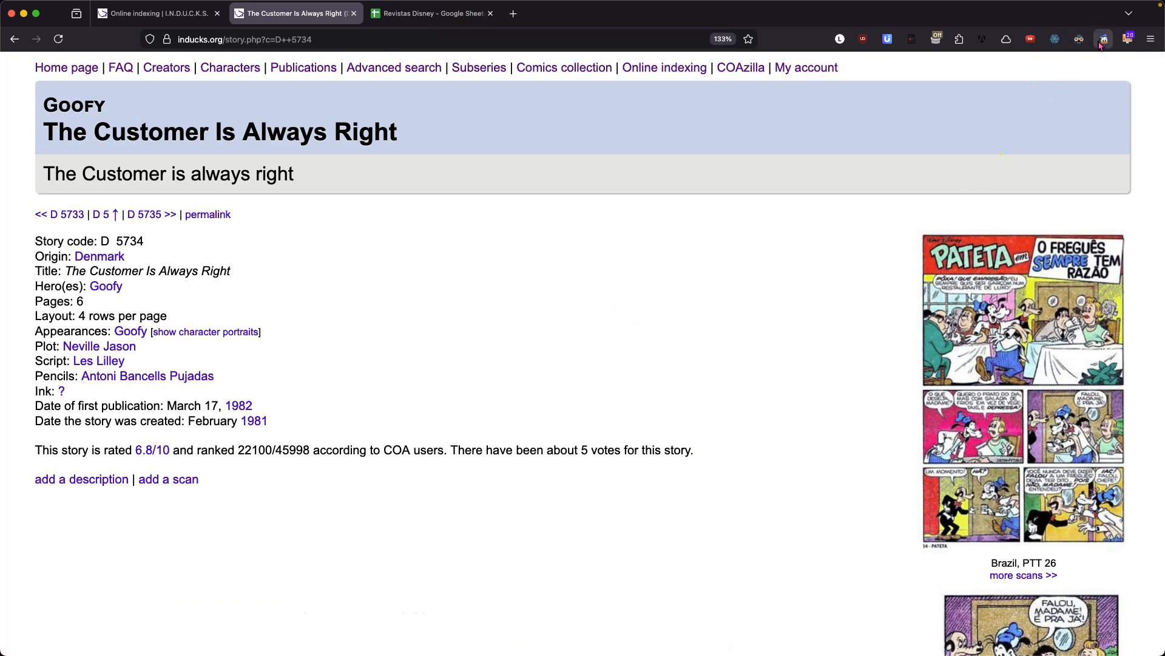
# Step: Fill the new entry with the copied hero GO, page count 6 and storycode D 5734
pyautogui.click(162, 17)
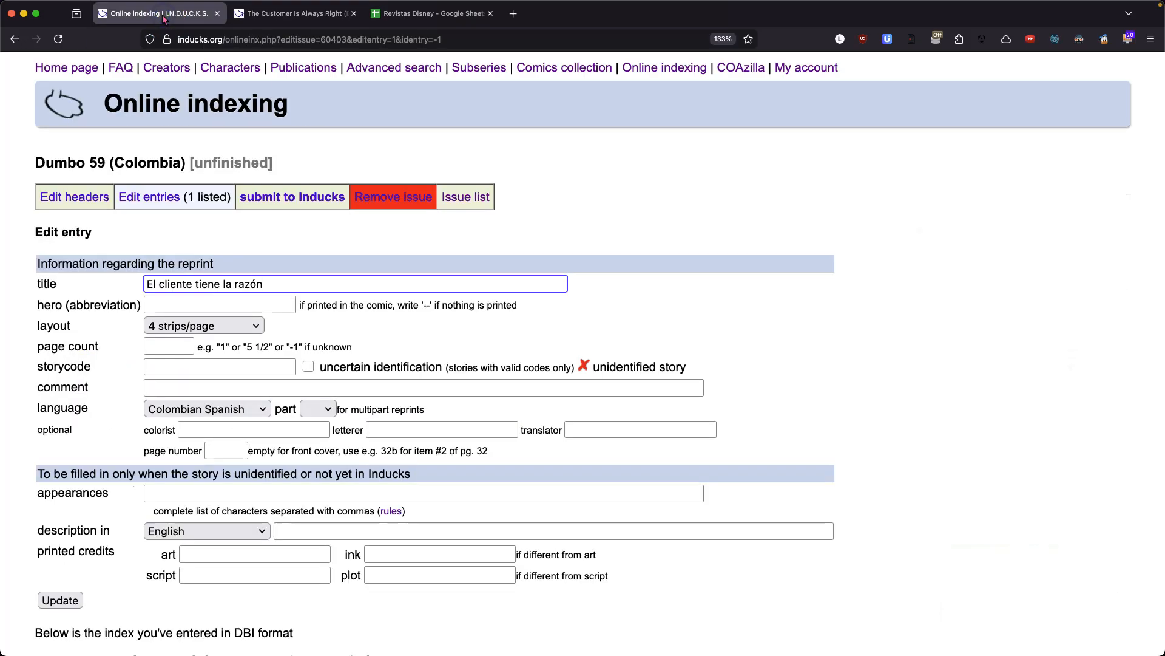
pyautogui.click(1104, 40)
pyautogui.scroll(-3, 547, 183)
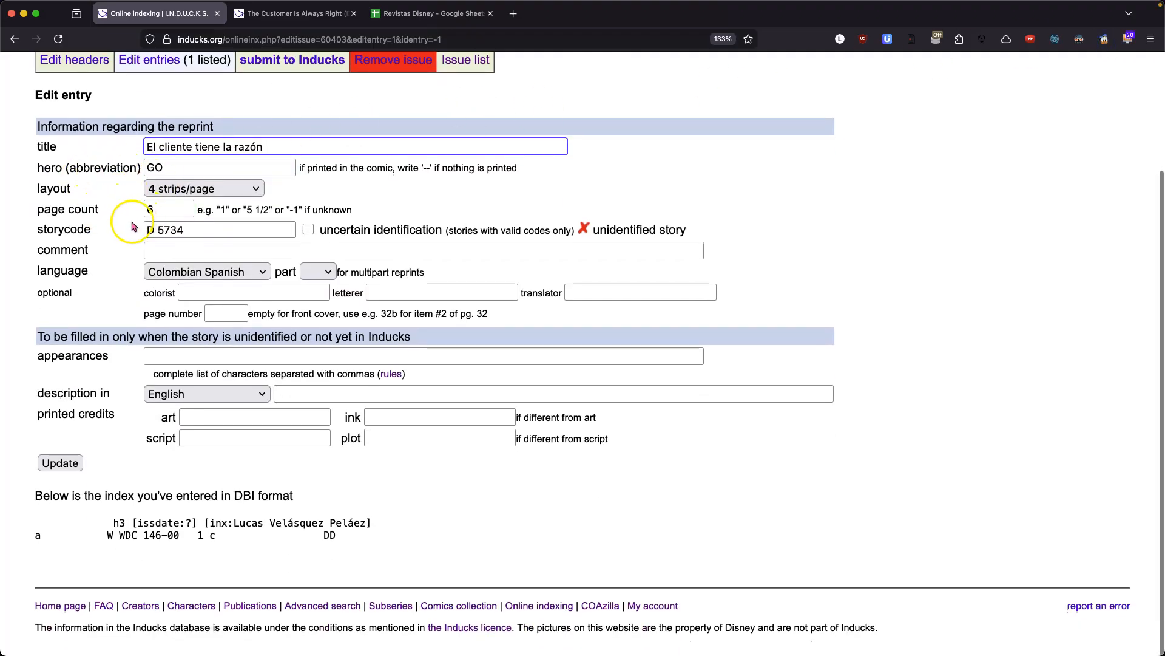
pyautogui.click(401, 211)
# Step: Check the starting page of "El cliente tiene la razón" and the ending page of the last story in the spreadsheet
pyautogui.click(399, 19)
pyautogui.click(428, 175)
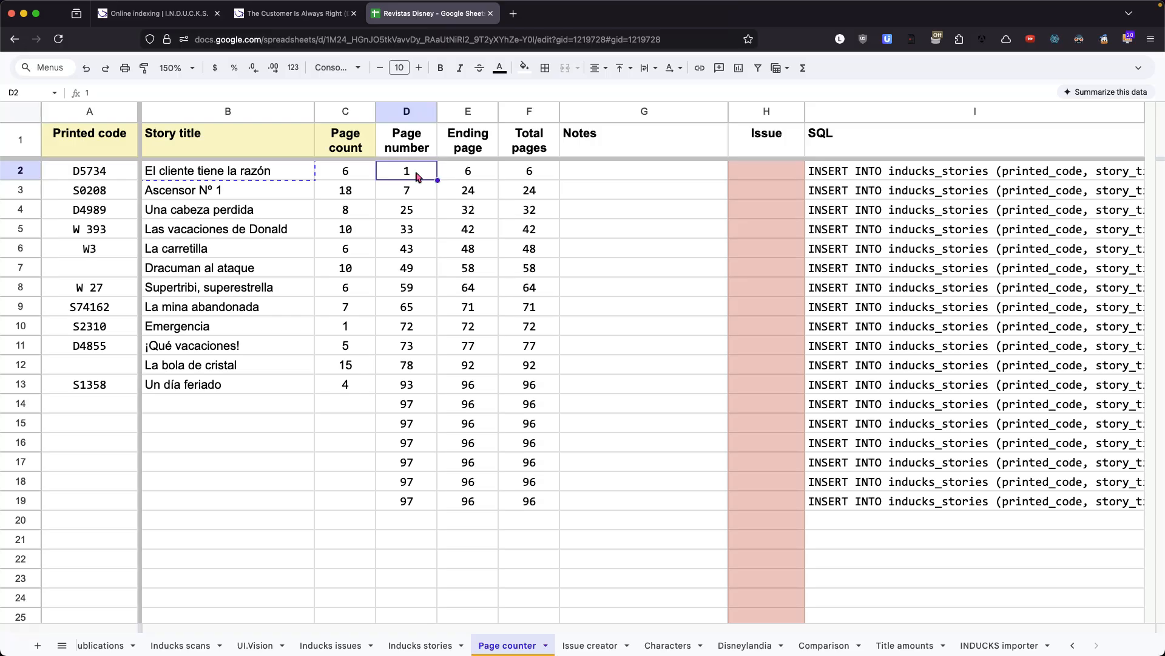
pyautogui.click(467, 389)
pyautogui.click(469, 391)
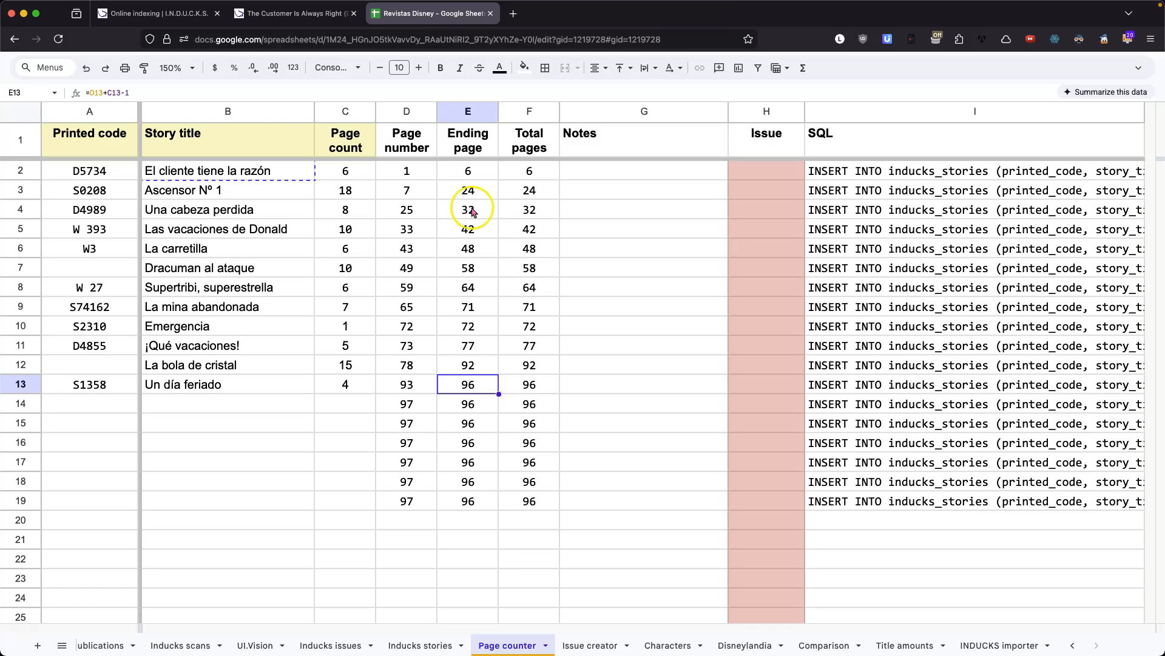
pyautogui.click(426, 173)
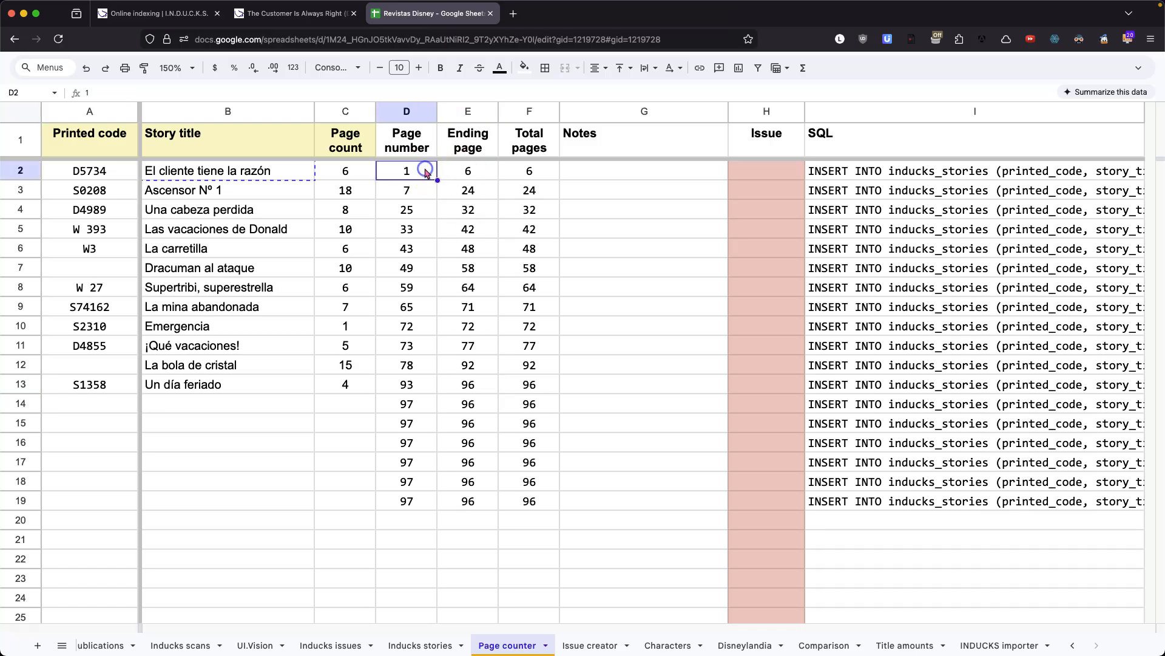
# Step: Set the page number of the "El cliente tiene la razón" entry to 1 and save the entry
pyautogui.click(304, 21)
pyautogui.click(154, 17)
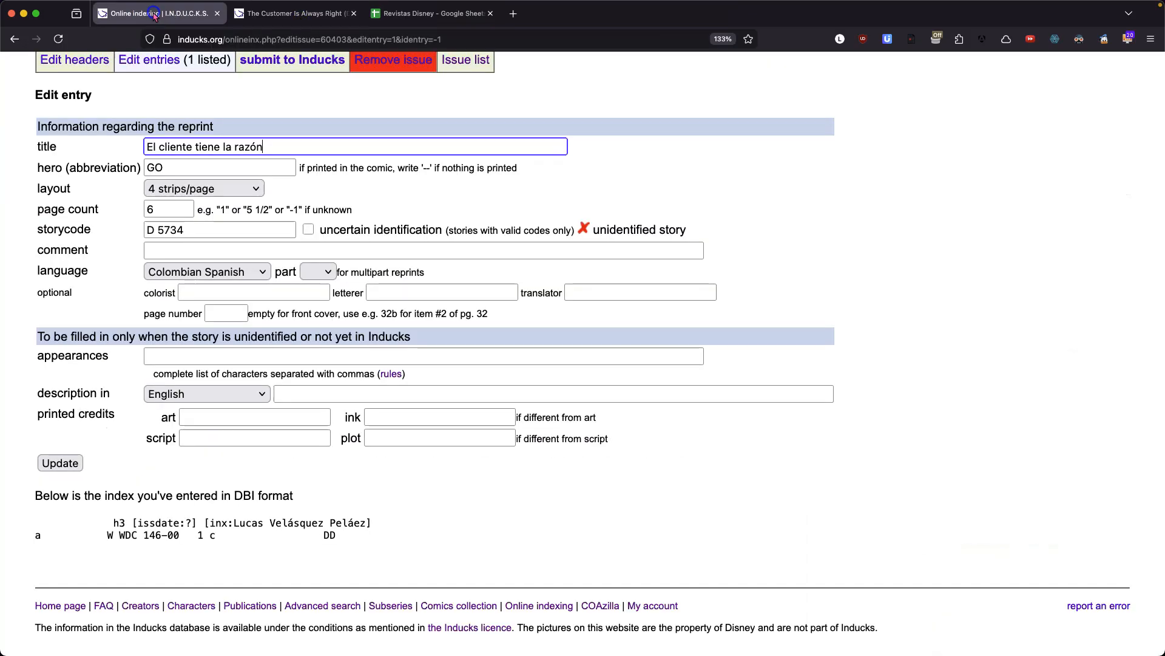
pyautogui.moveTo(144, 313); pyautogui.dragTo(181, 314)
pyautogui.click(218, 313)
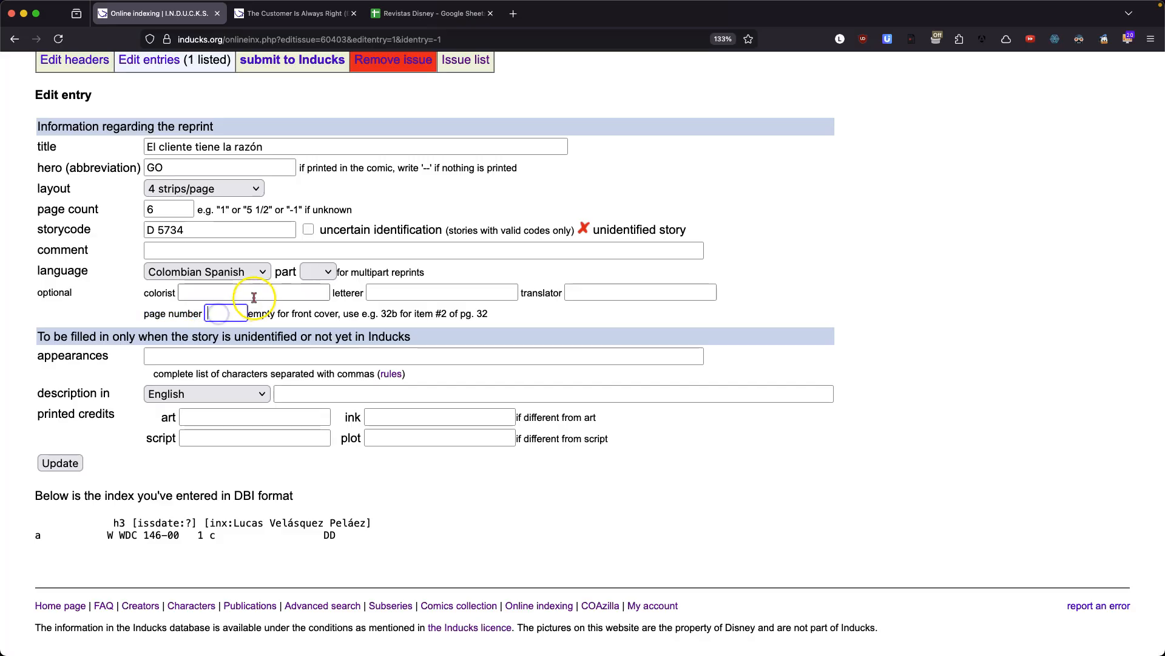
pyautogui.write('1')
pyautogui.click(325, 310)
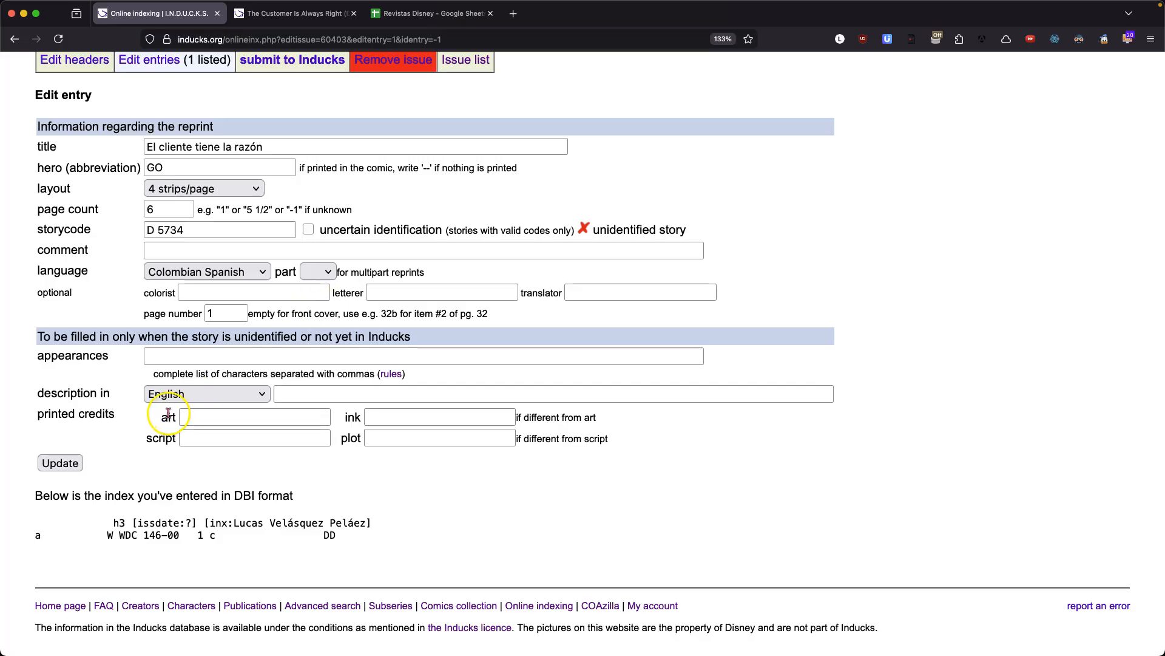
pyautogui.click(61, 465)
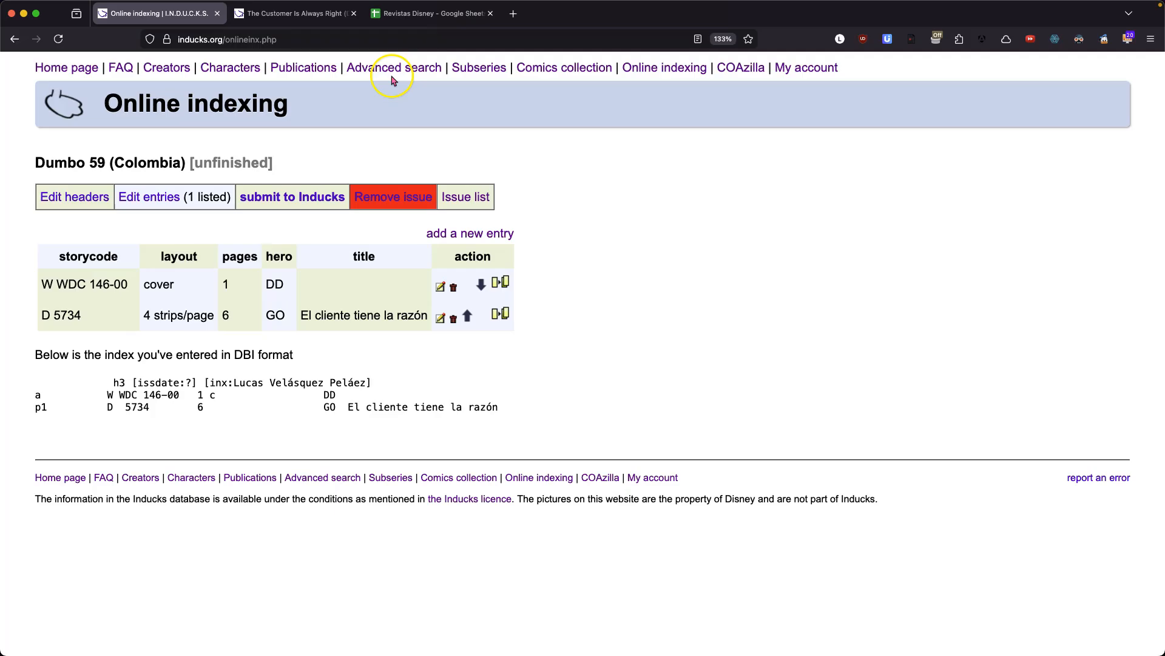
# Step: Add a new entry to the issue and fill in the title "Ascensor Nº 1" copied from the spreadsheet
pyautogui.click(477, 238)
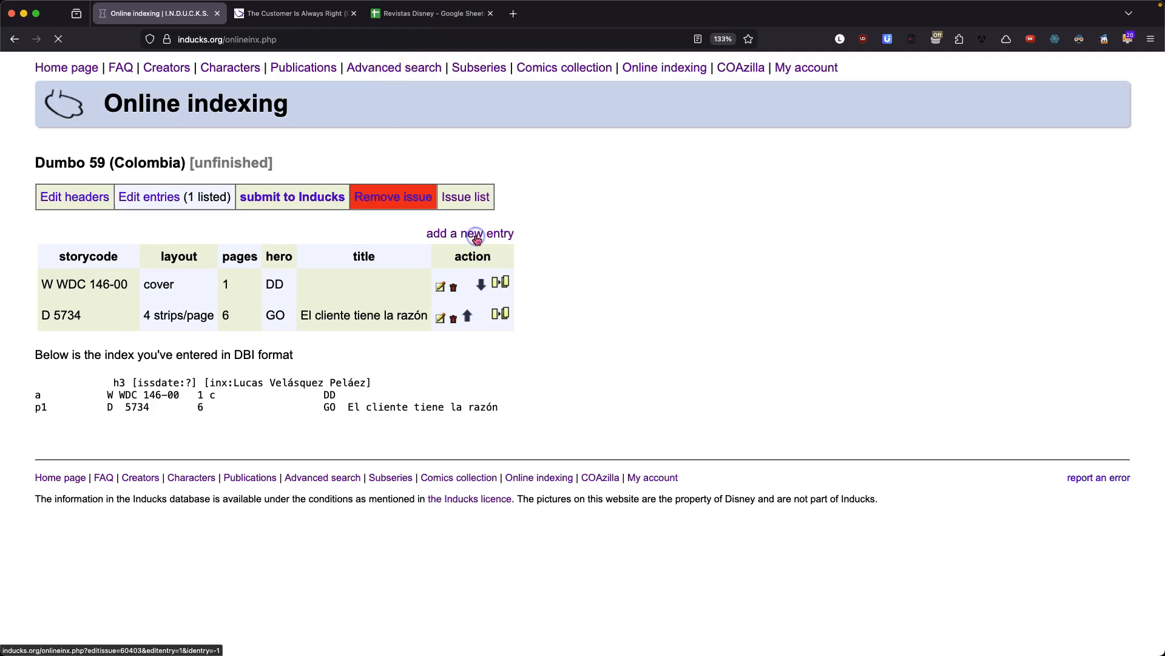
pyautogui.click(405, 15)
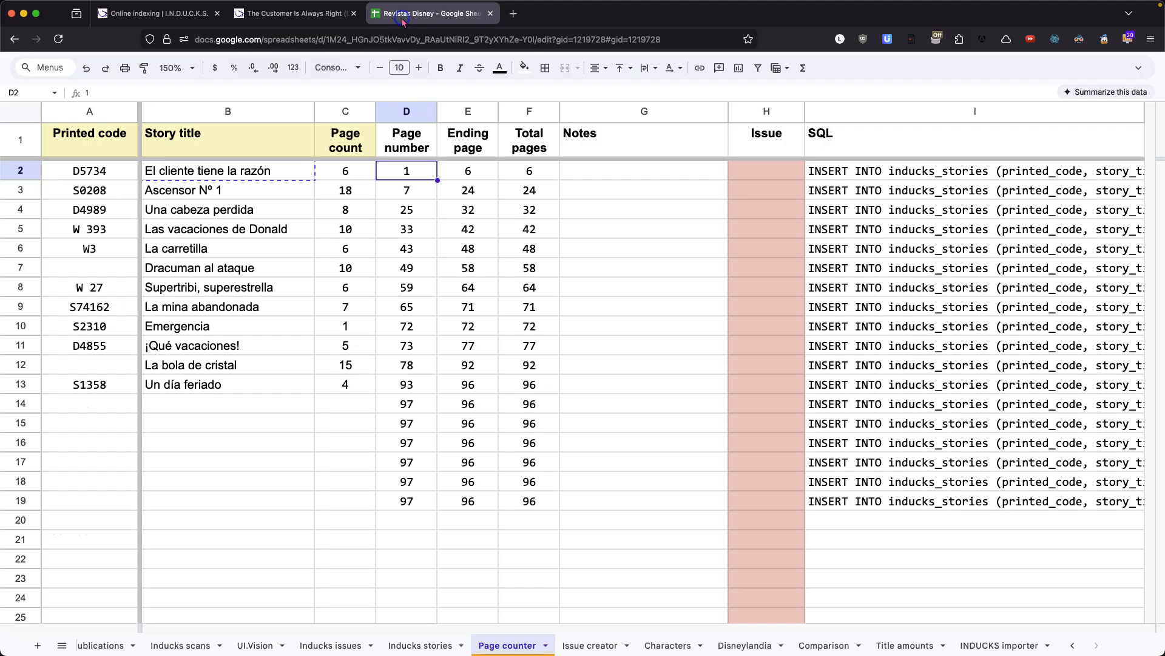
pyautogui.click(259, 191)
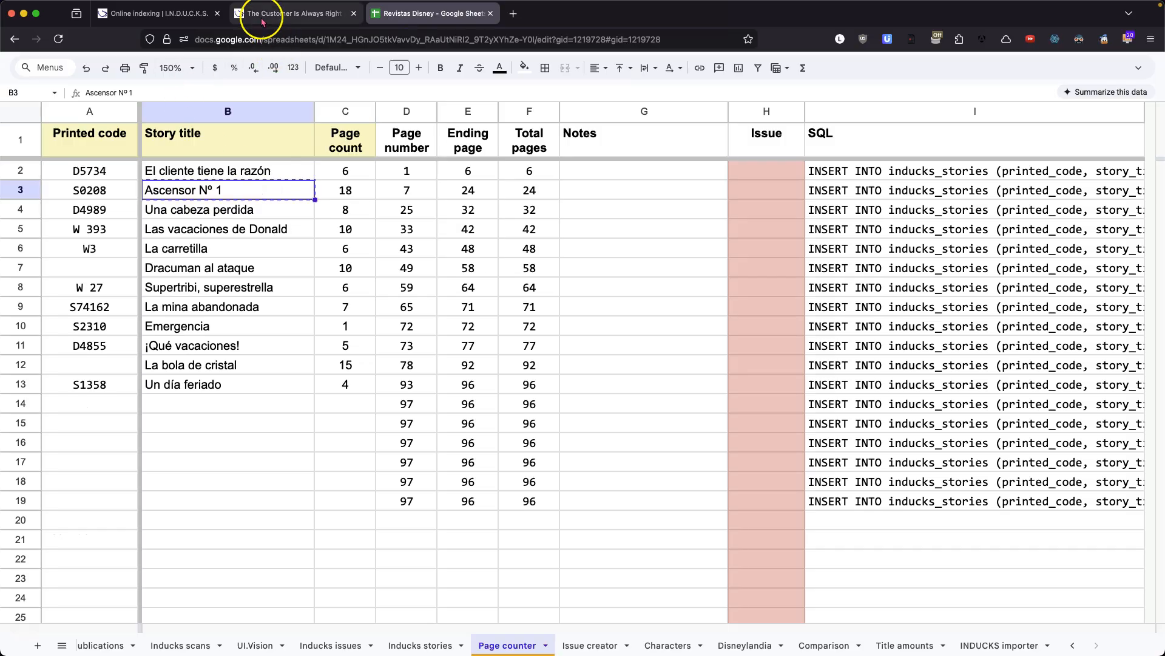
pyautogui.click(291, 13)
pyautogui.click(125, 14)
pyautogui.click(175, 283)
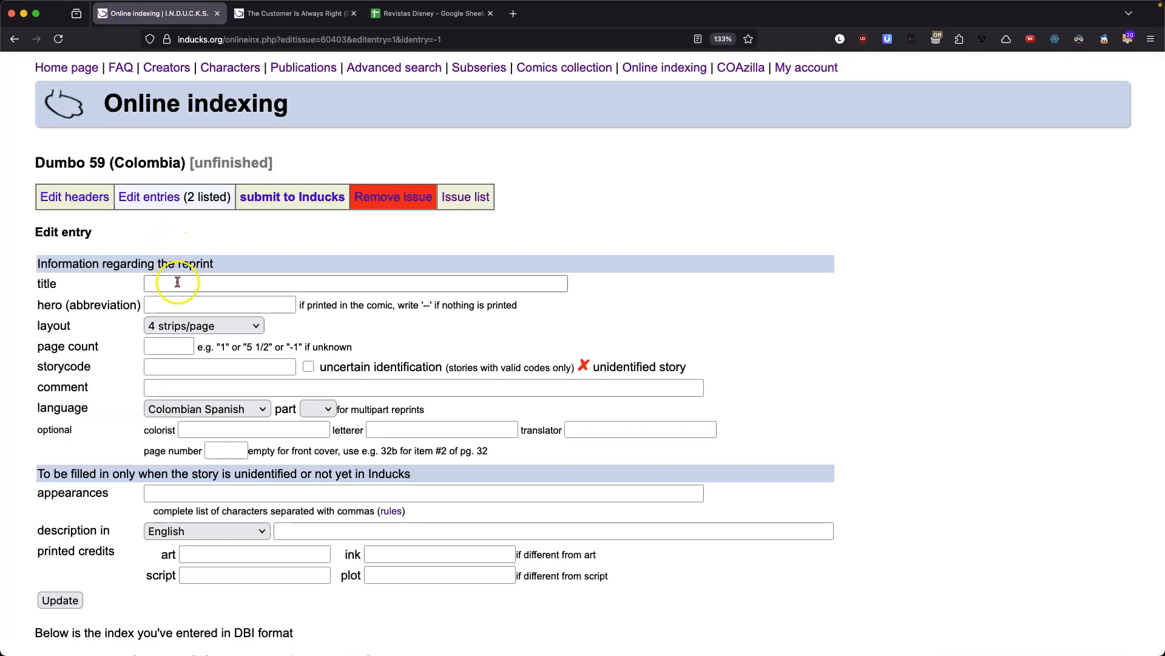
pyautogui.write('Ascensor Nº 1')
# Step: Search Inducks stories in the advanced search using the entry's title "Ascensor Nº 1" as keywords
pyautogui.moveTo(372, 279); pyautogui.dragTo(121, 279)
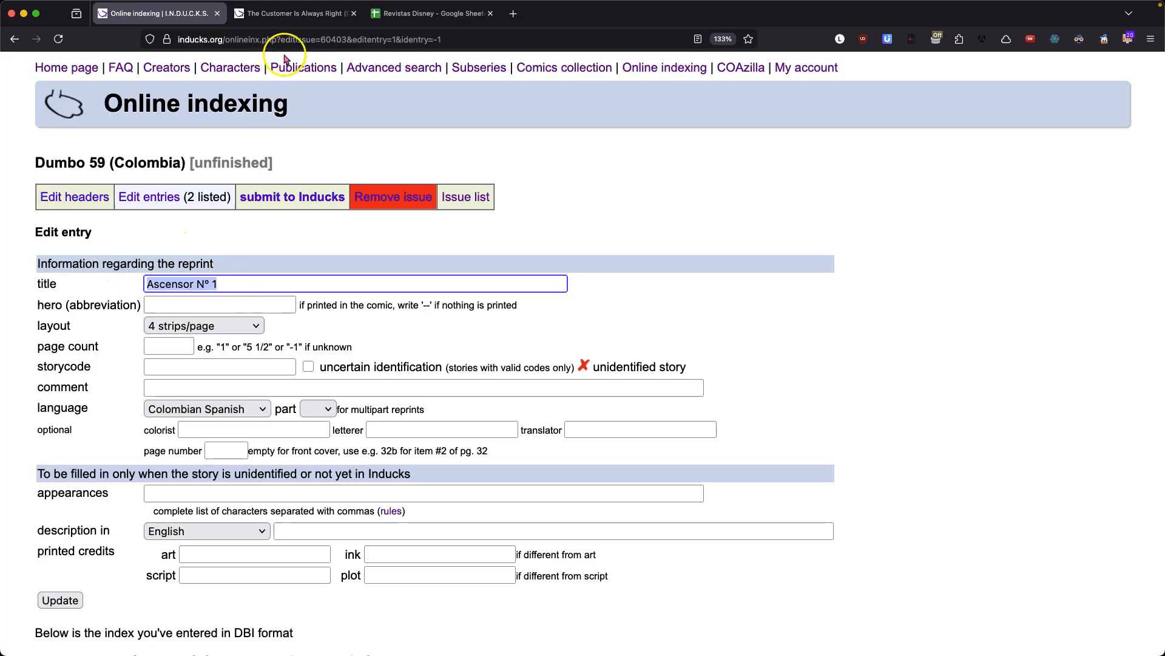
pyautogui.click(289, 15)
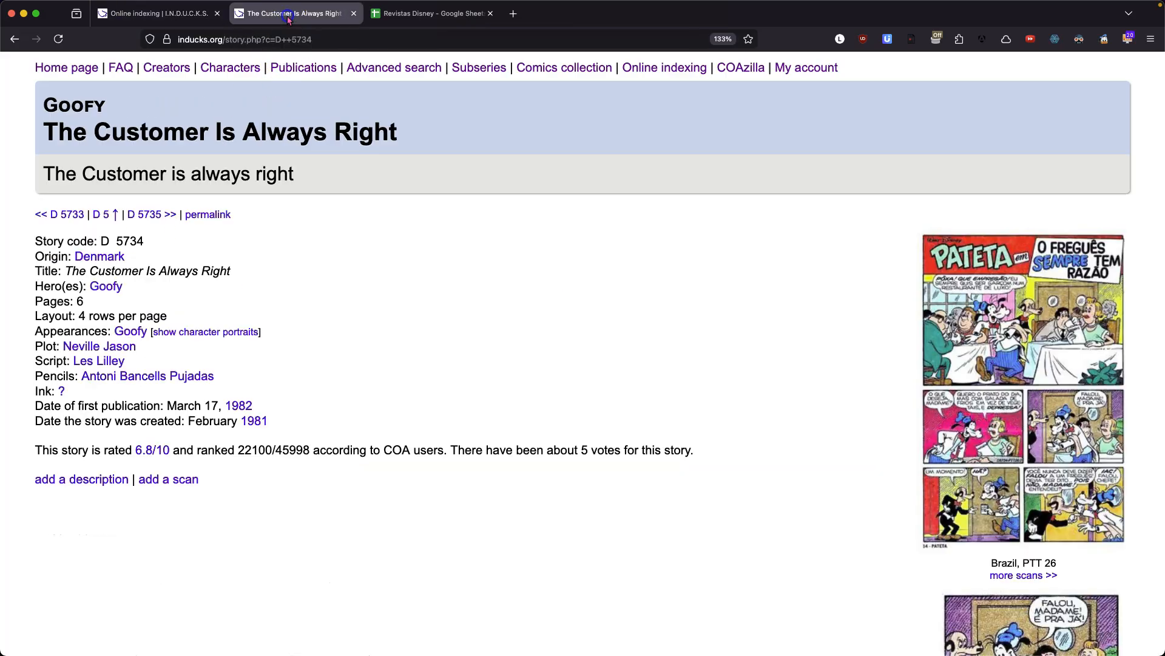
pyautogui.click(397, 71)
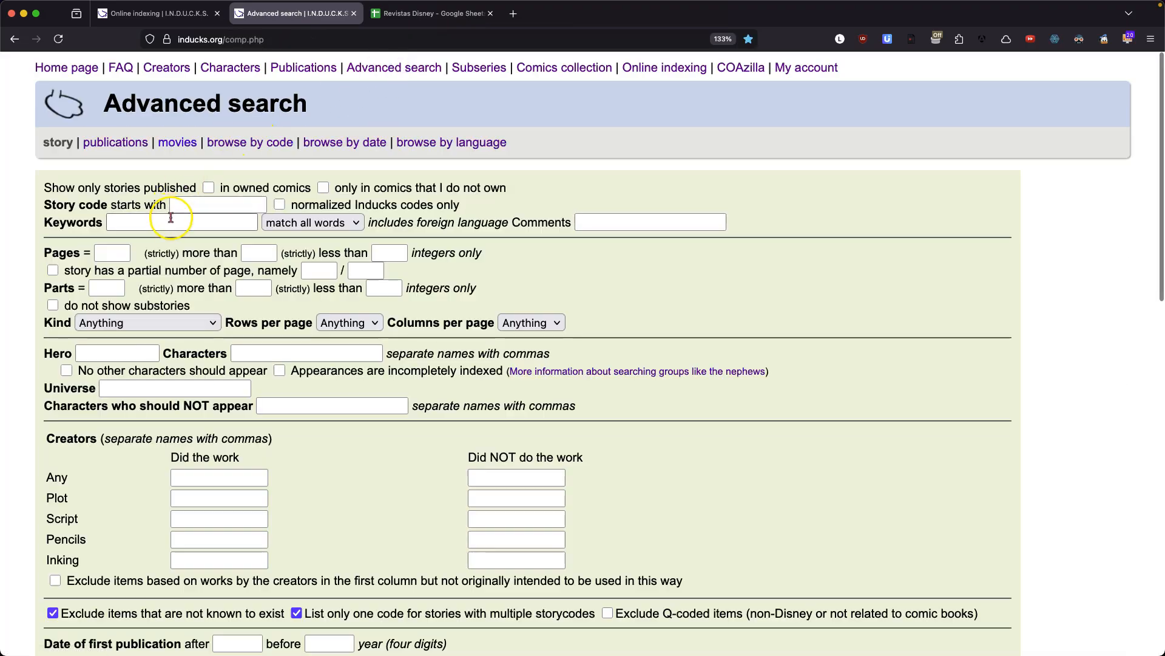
pyautogui.click(195, 224)
pyautogui.write('Ascensor N° 1')
pyautogui.press('Return')
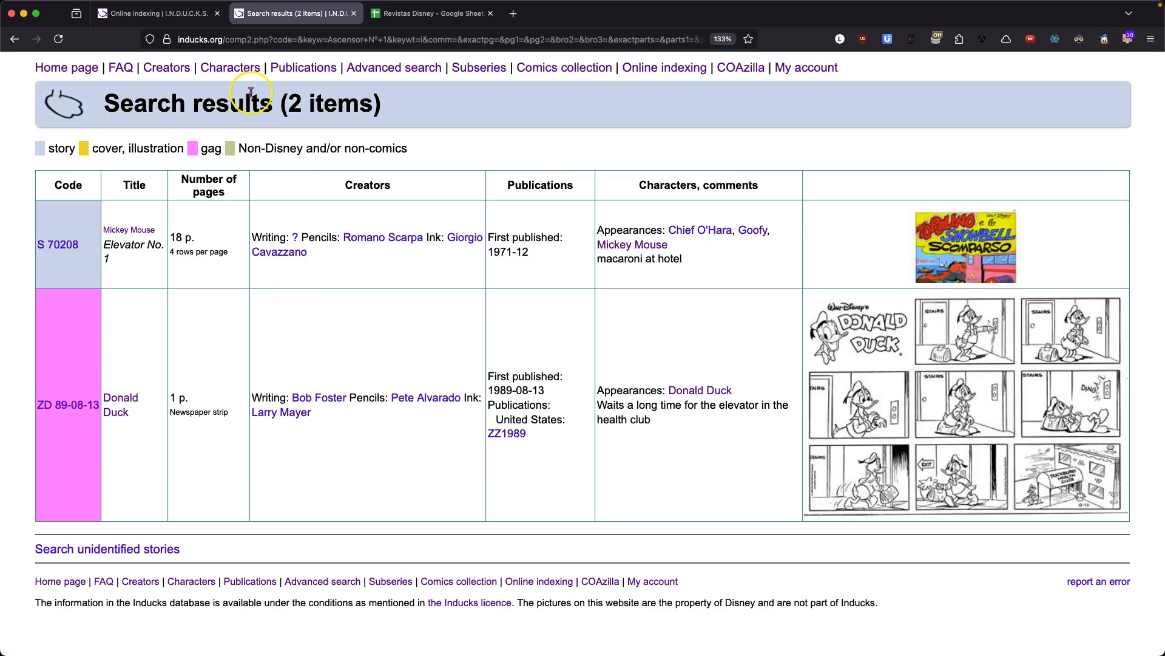
# Step: Check the printed code of "Ascensor Nº 1" in the spreadsheet against the search results and open the S 70208 story page
pyautogui.click(409, 13)
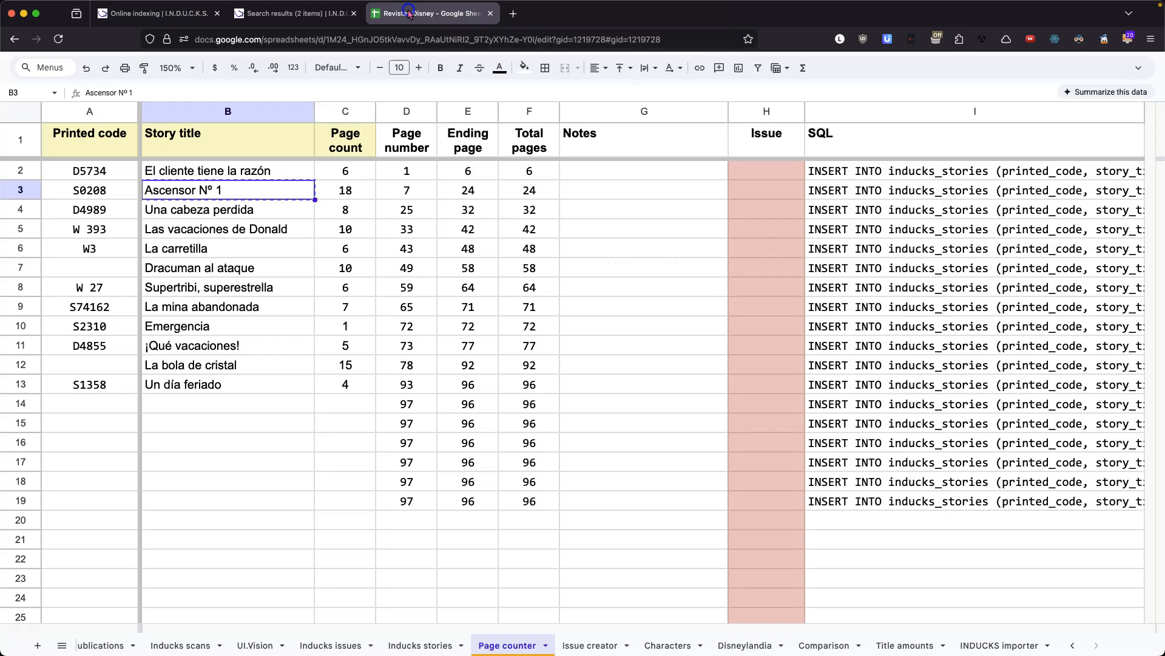
pyautogui.click(92, 195)
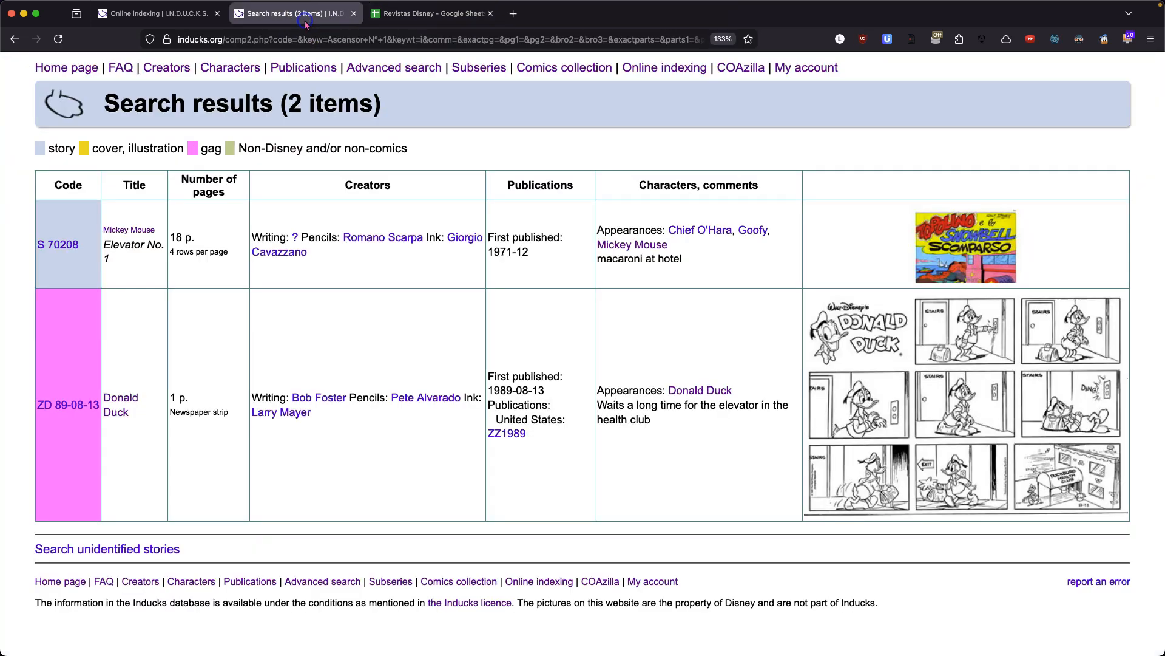
pyautogui.click(305, 17)
pyautogui.click(63, 245)
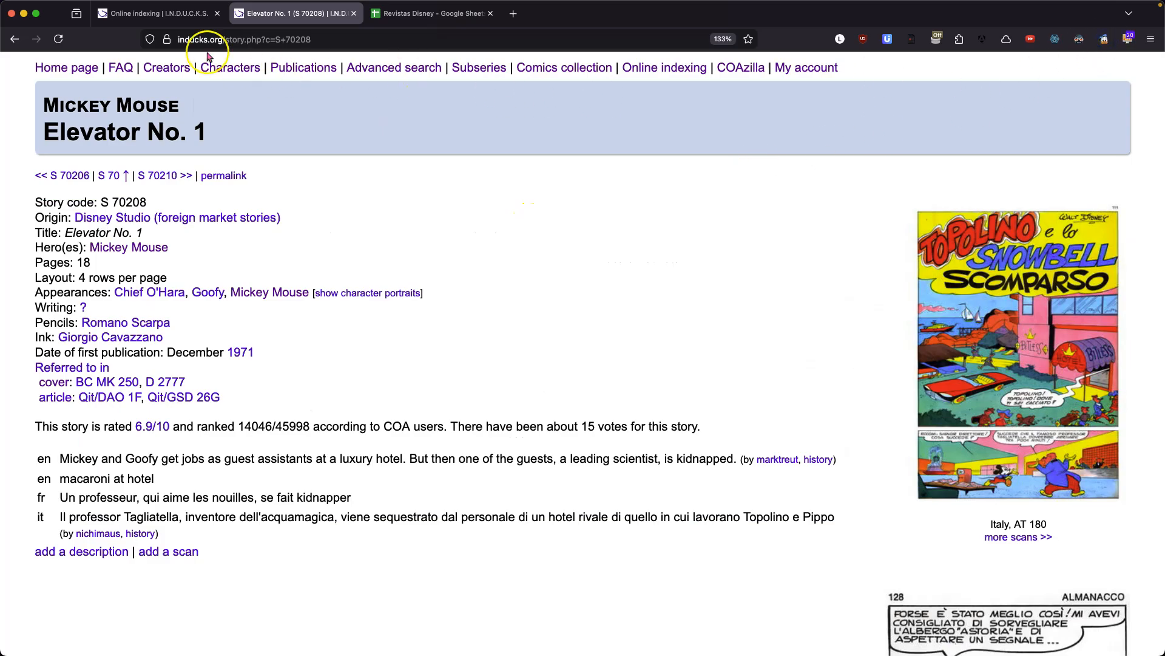
# Step: Fill the entry with the story's hero MM, page count 18 and storycode S 70208, and set its page number to 7
pyautogui.click(147, 15)
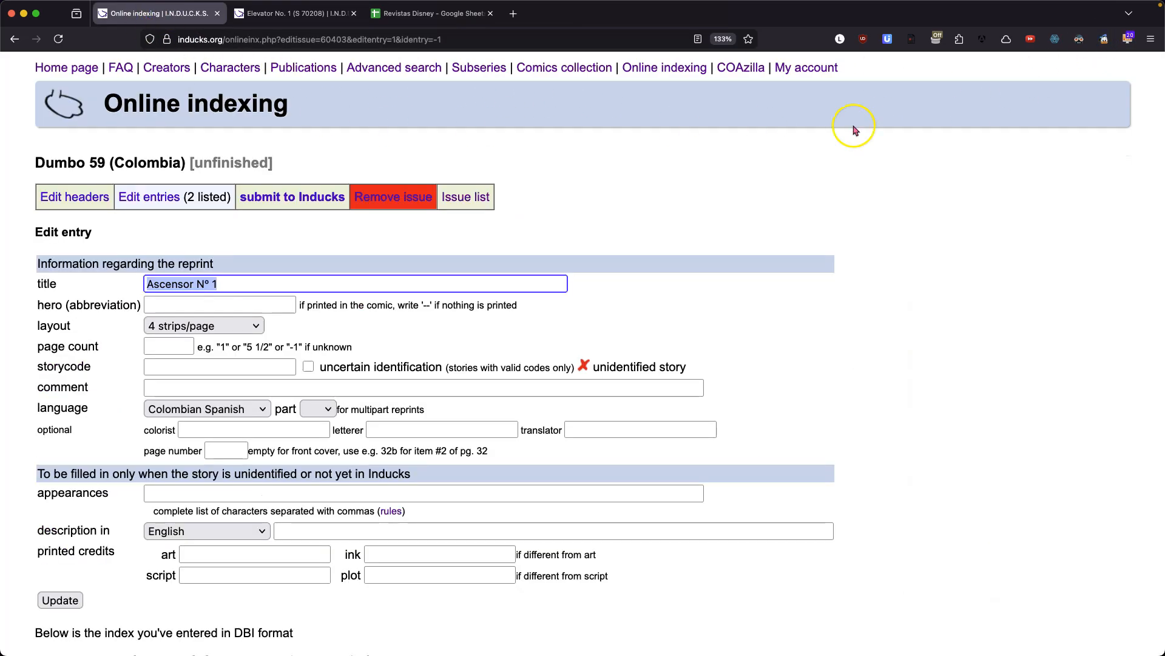
pyautogui.click(1105, 45)
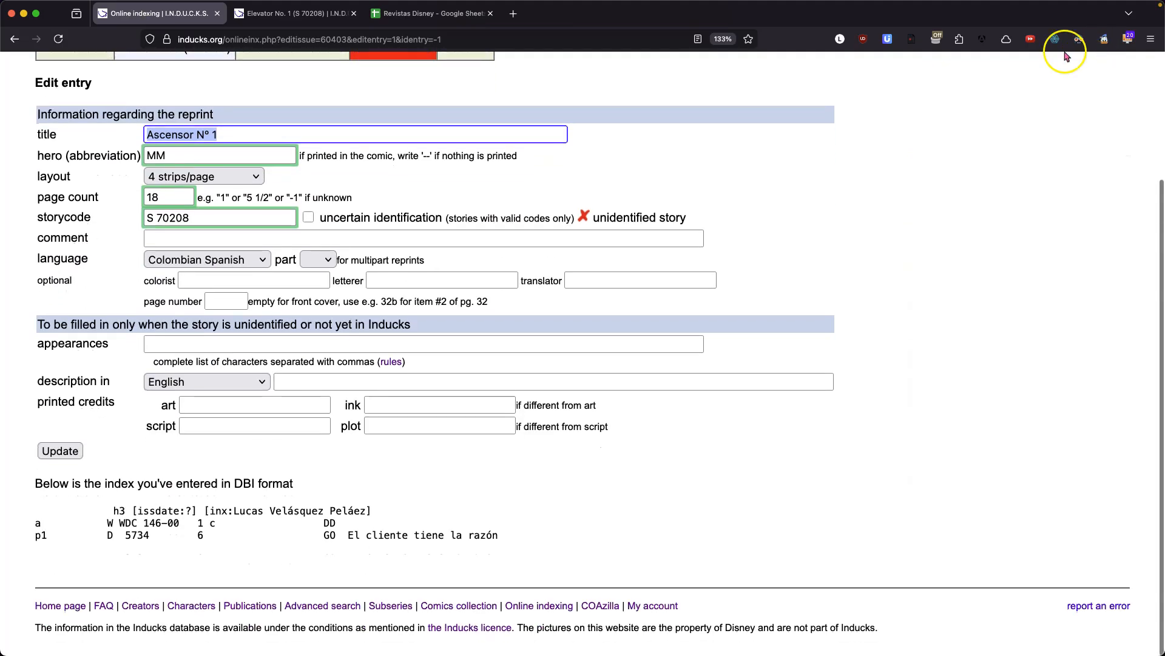
pyautogui.click(405, 14)
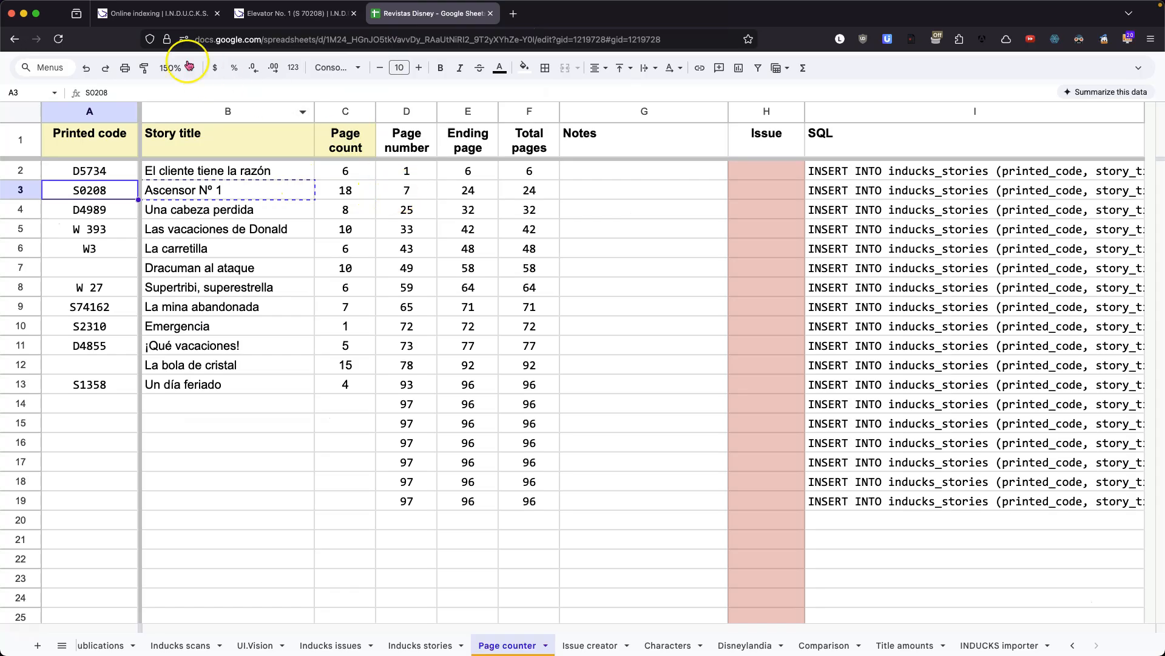
pyautogui.click(159, 13)
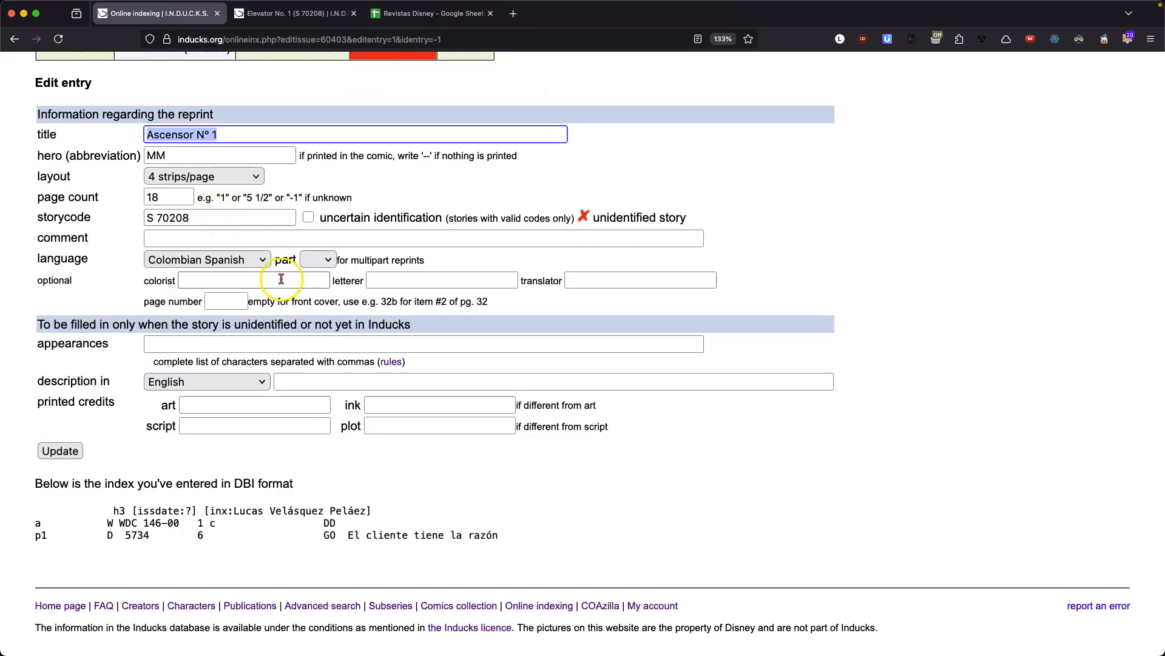
pyautogui.click(232, 300)
pyautogui.write('7')
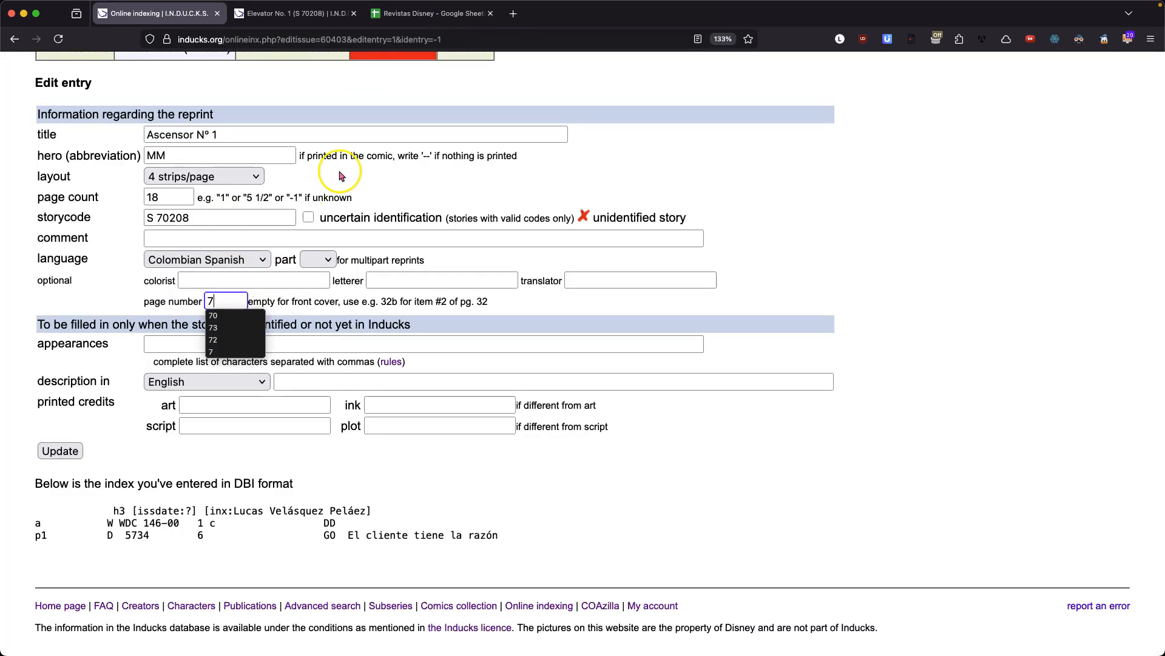
# Step: Check the page count of "Ascensor Nº 1" in the spreadsheet, re-enter it as 18 and save the entry
pyautogui.click(401, 15)
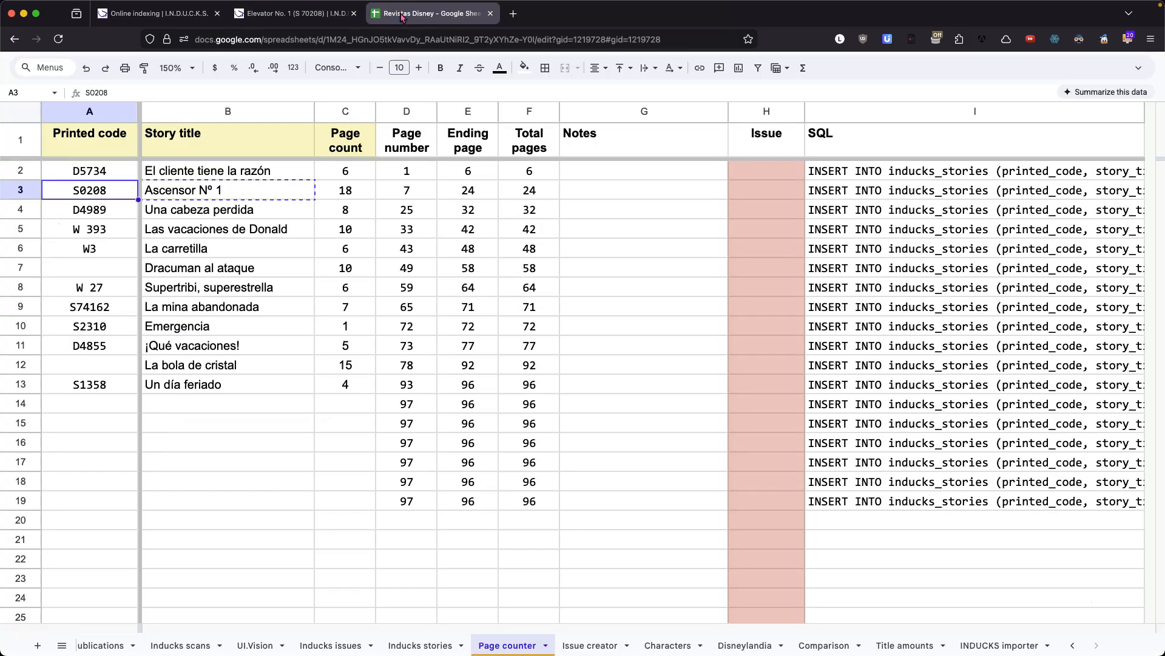
pyautogui.click(359, 190)
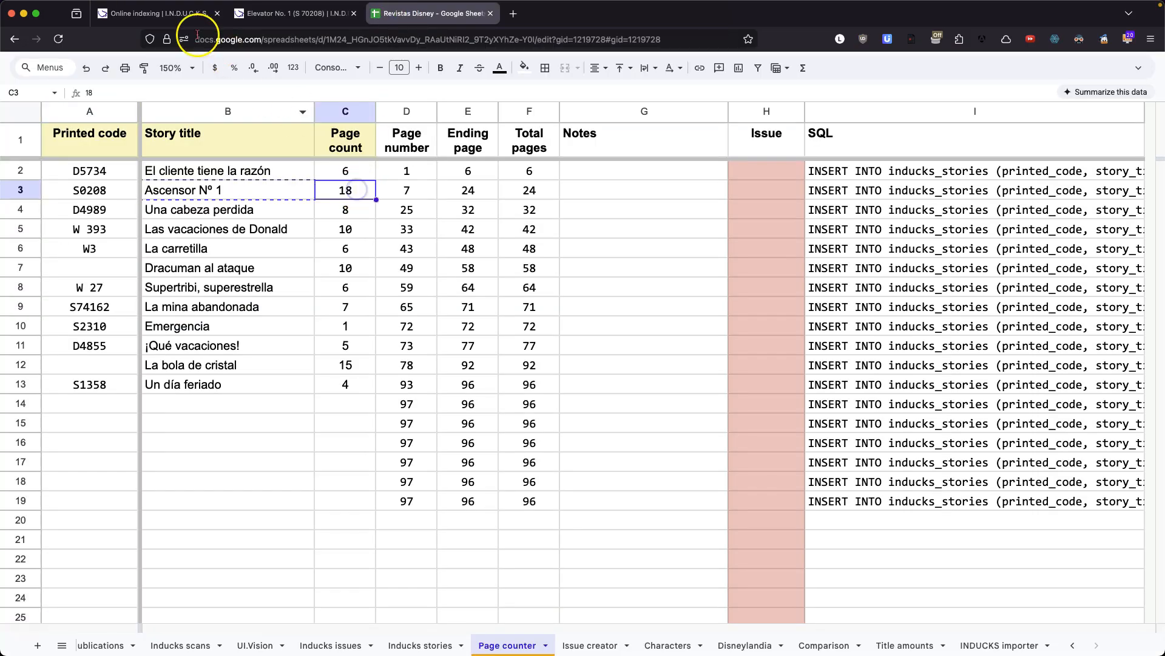
pyautogui.click(183, 14)
pyautogui.doubleClick(158, 196)
pyautogui.write('18')
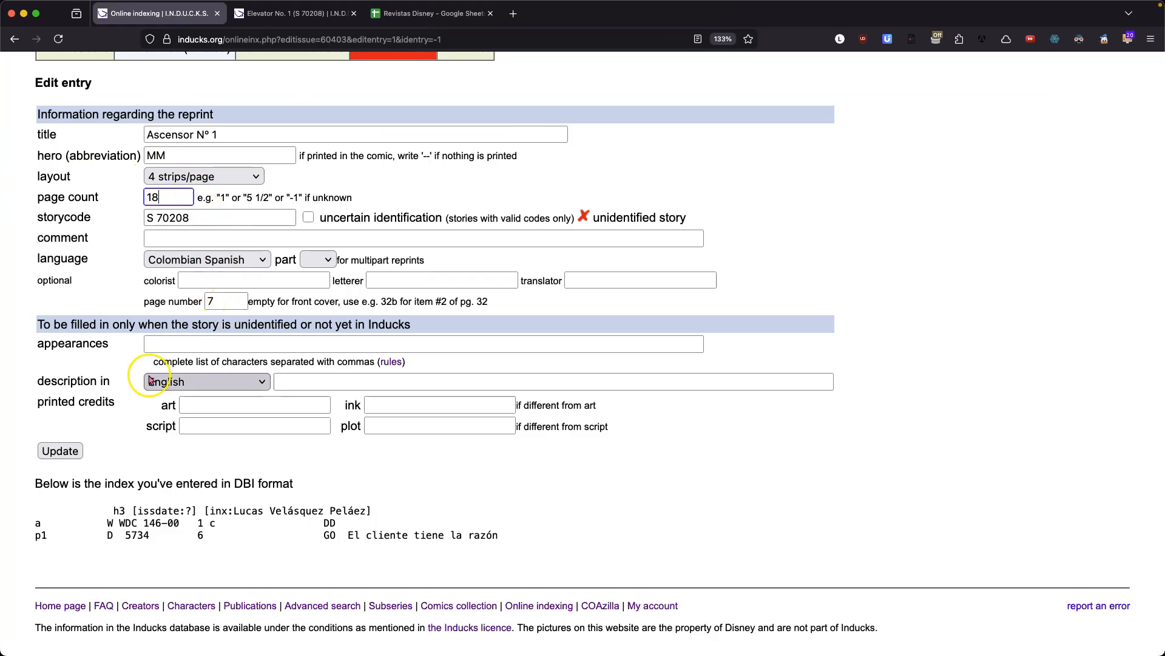
pyautogui.click(71, 457)
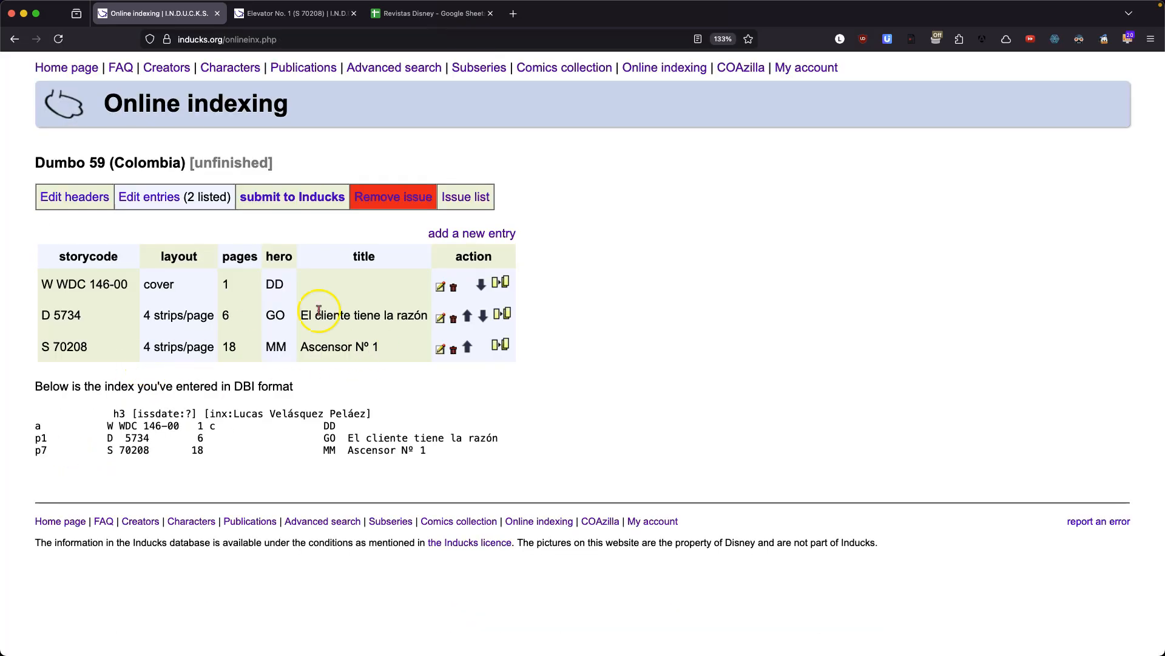
# Step: Copy the printed code D4989 of "Una cabeza perdida" from the spreadsheet, search by that story code and open its story page
pyautogui.click(395, 18)
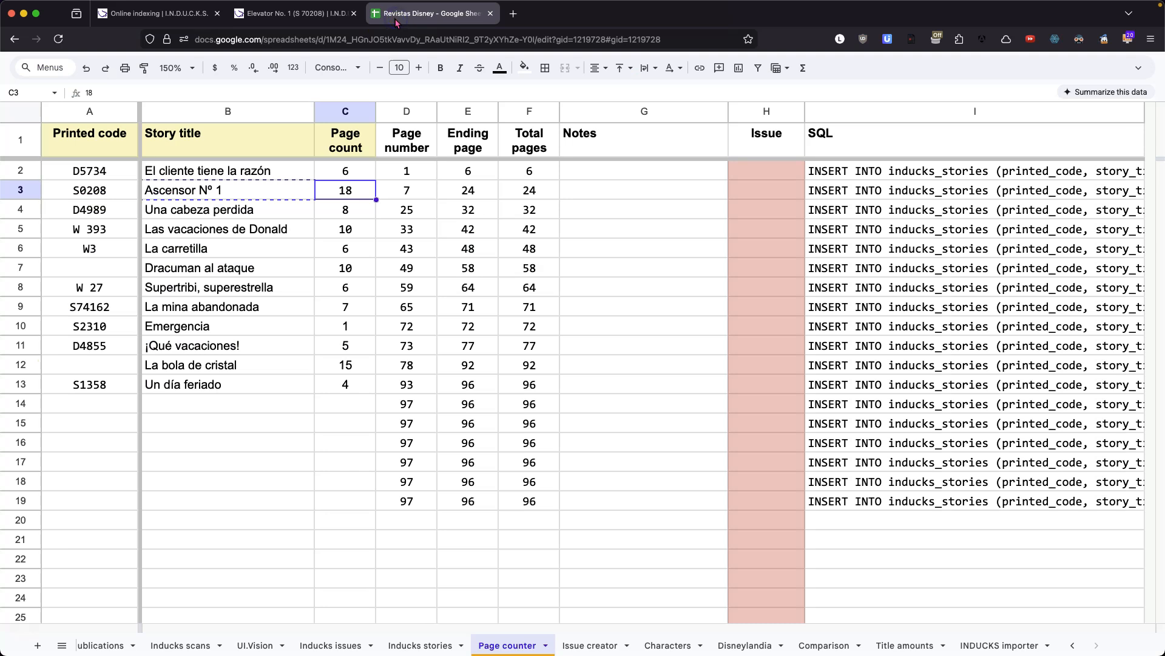
pyautogui.click(118, 213)
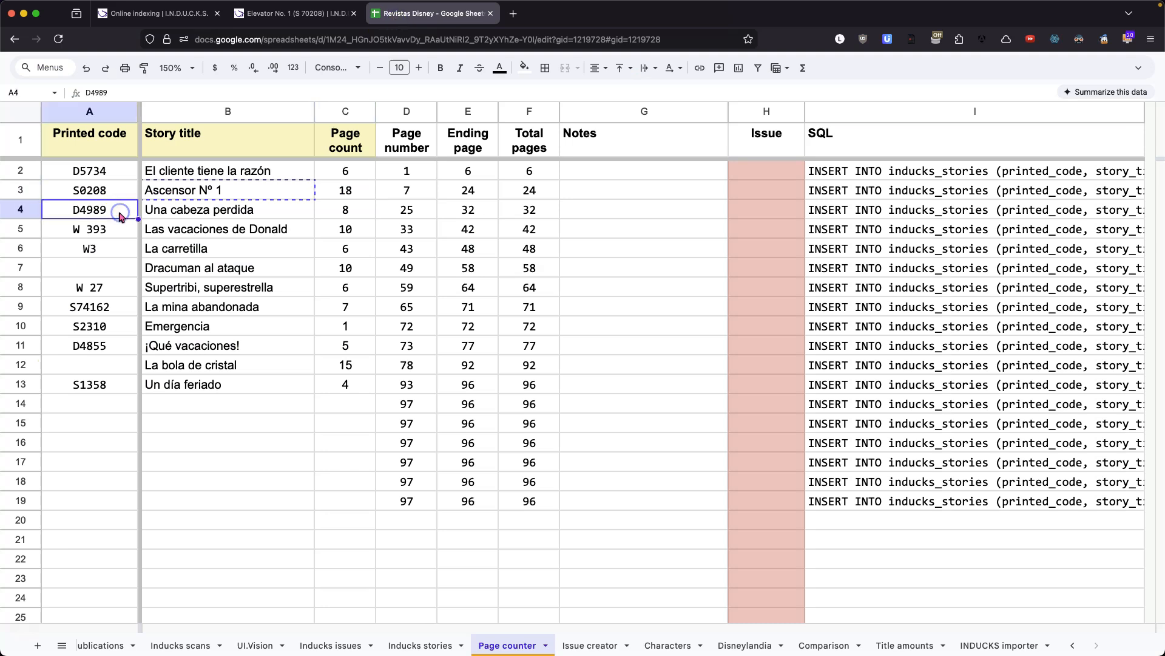
pyautogui.click(190, 214)
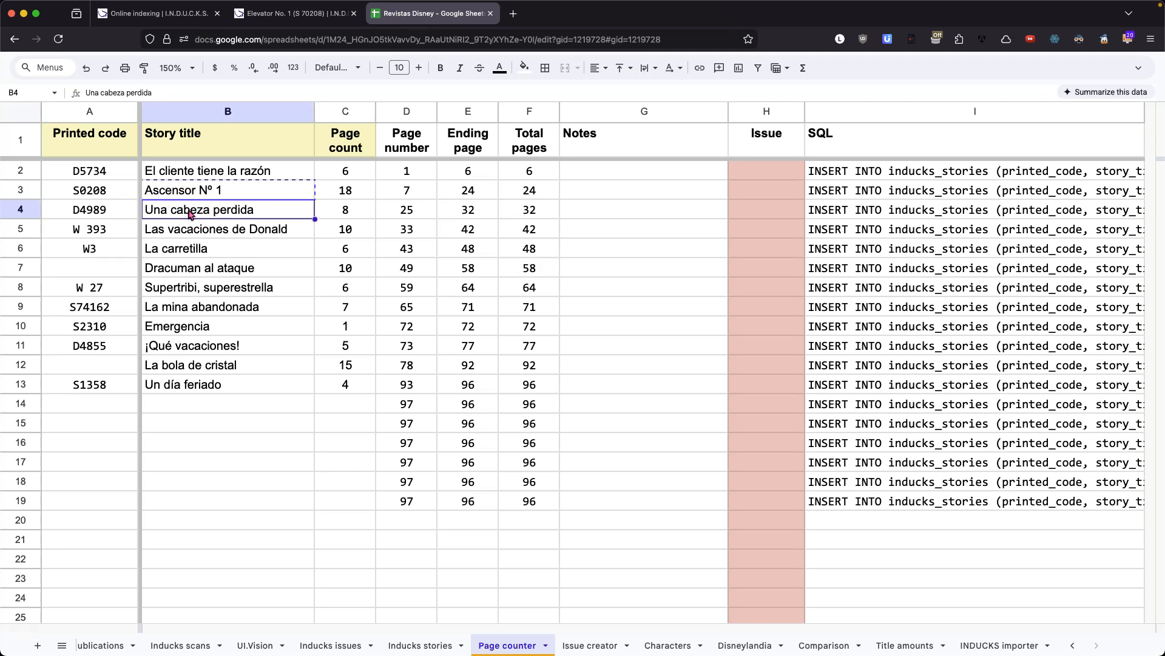
pyautogui.click(116, 213)
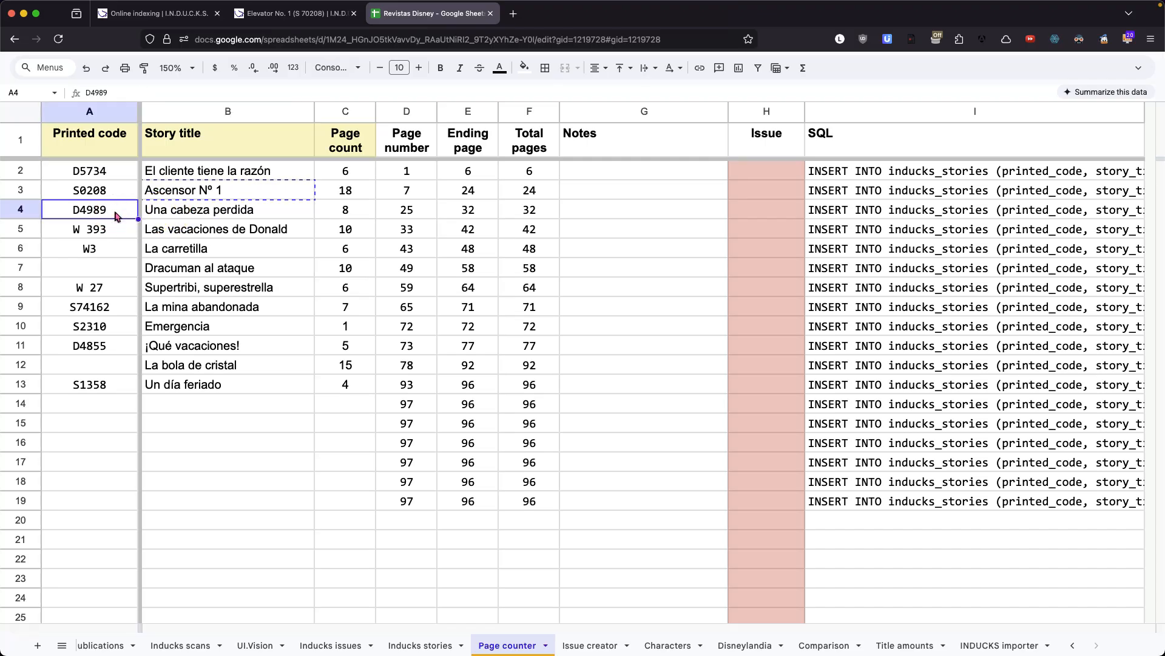
pyautogui.click(298, 13)
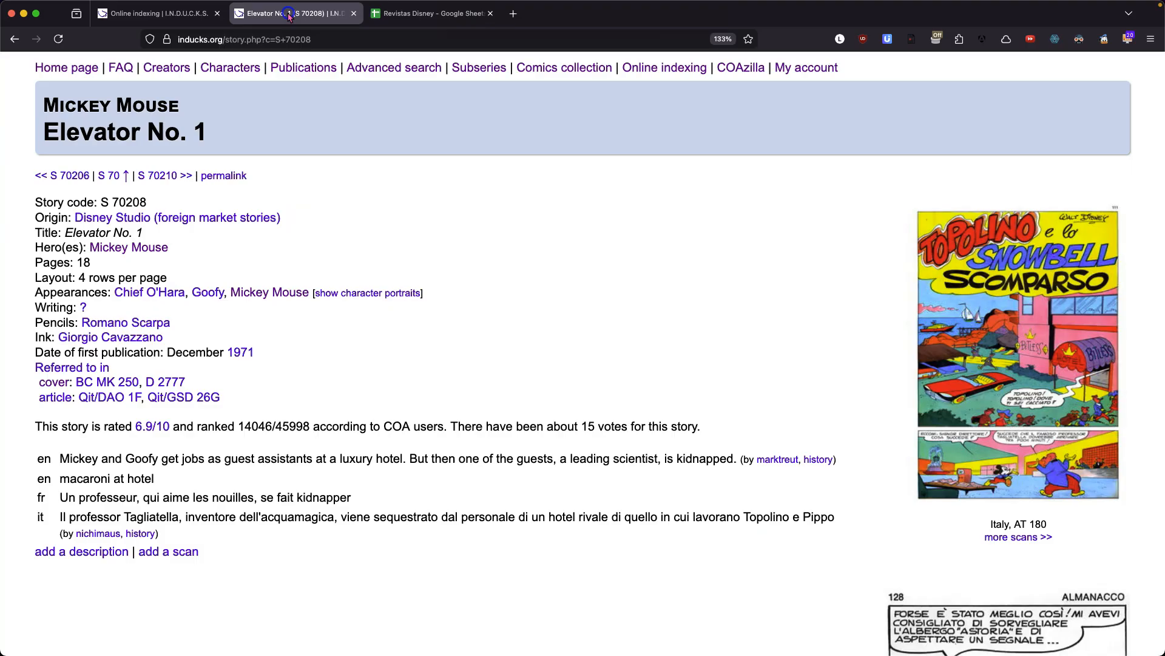
pyautogui.click(391, 68)
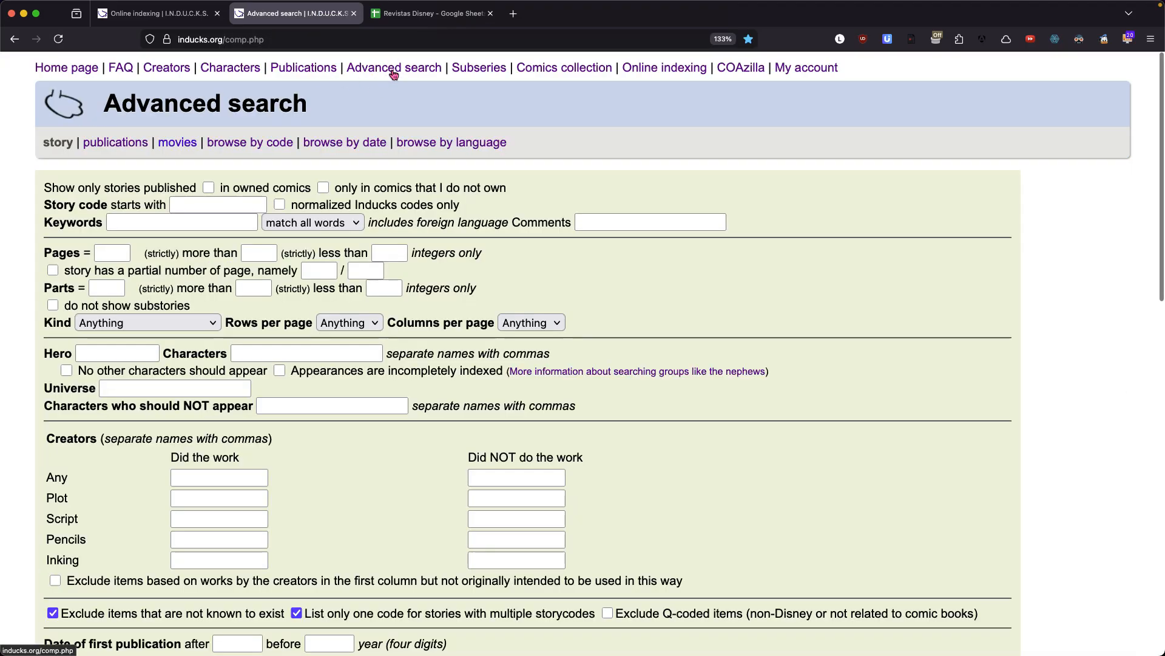
pyautogui.click(191, 203)
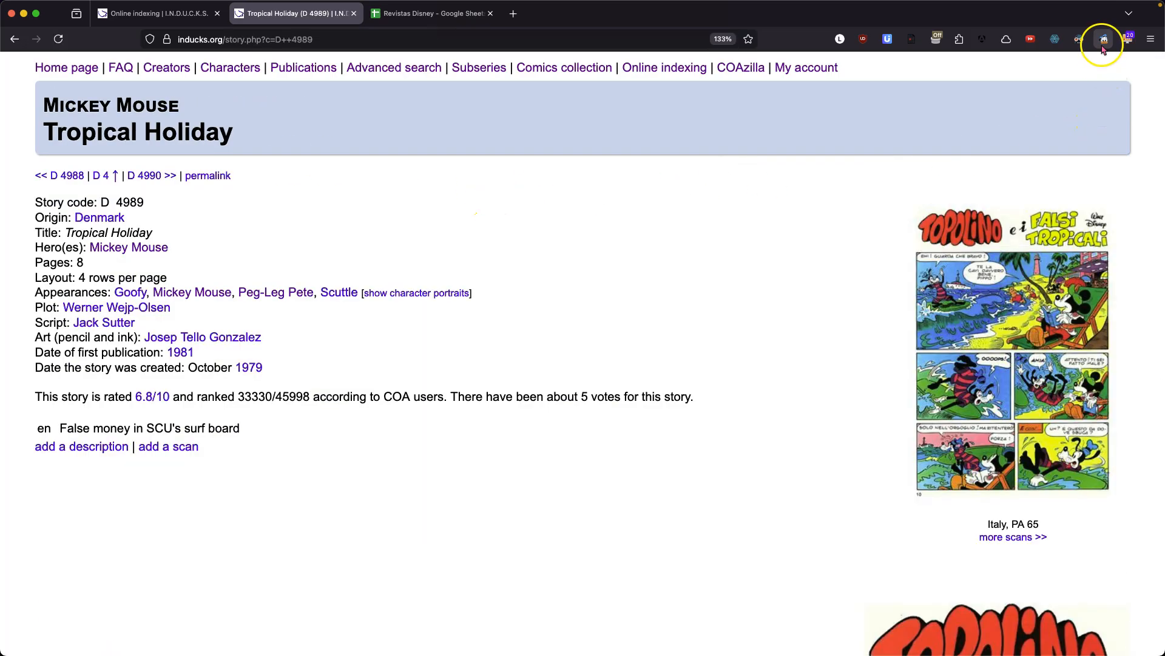
# Step: Add a new entry and fill it with the story's hero MM, page count 8 and storycode D 4989
pyautogui.click(161, 16)
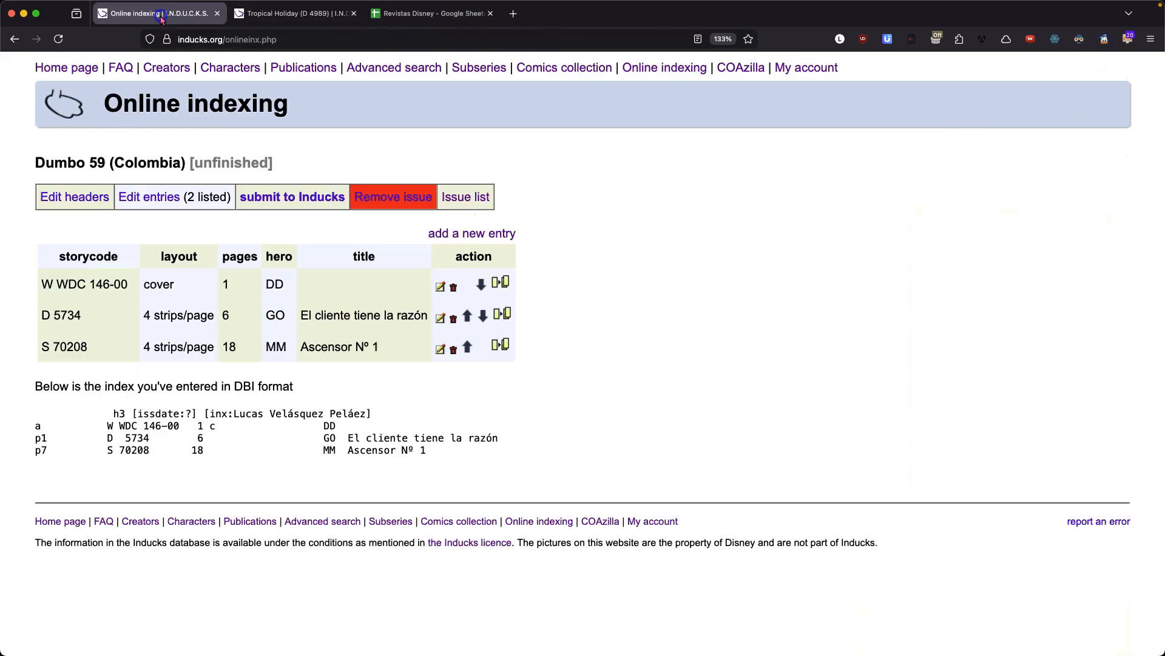
pyautogui.click(480, 234)
pyautogui.click(1104, 40)
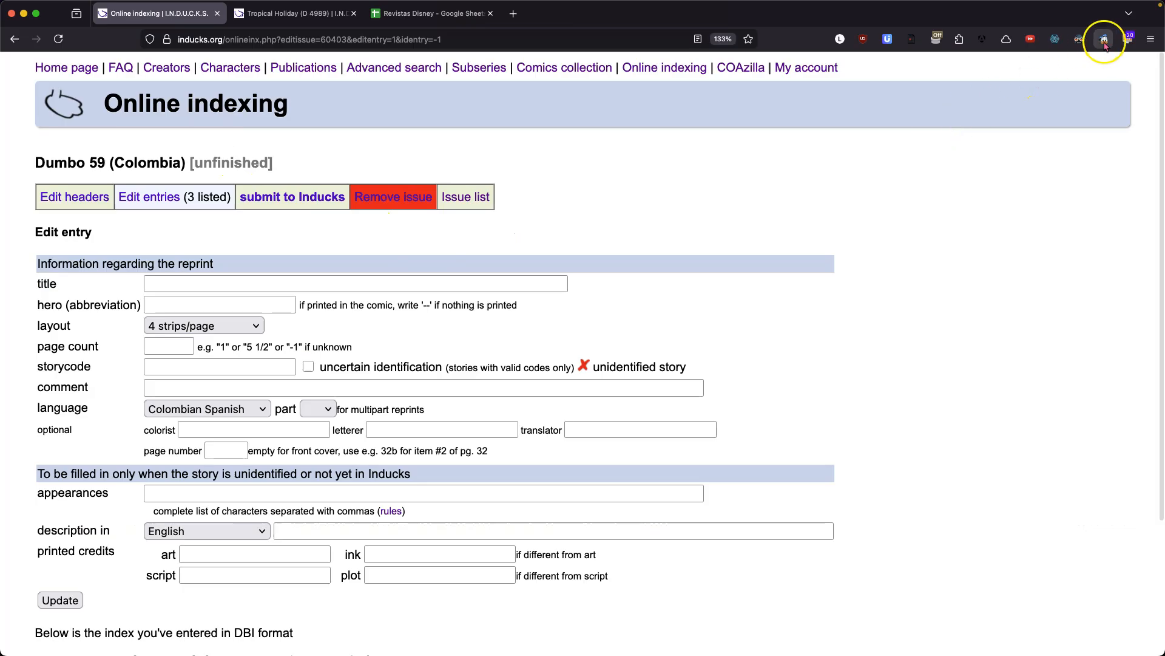
# Step: Copy the title "Una cabeza perdida" from the spreadsheet into the new entry's title
pyautogui.click(392, 13)
pyautogui.click(169, 211)
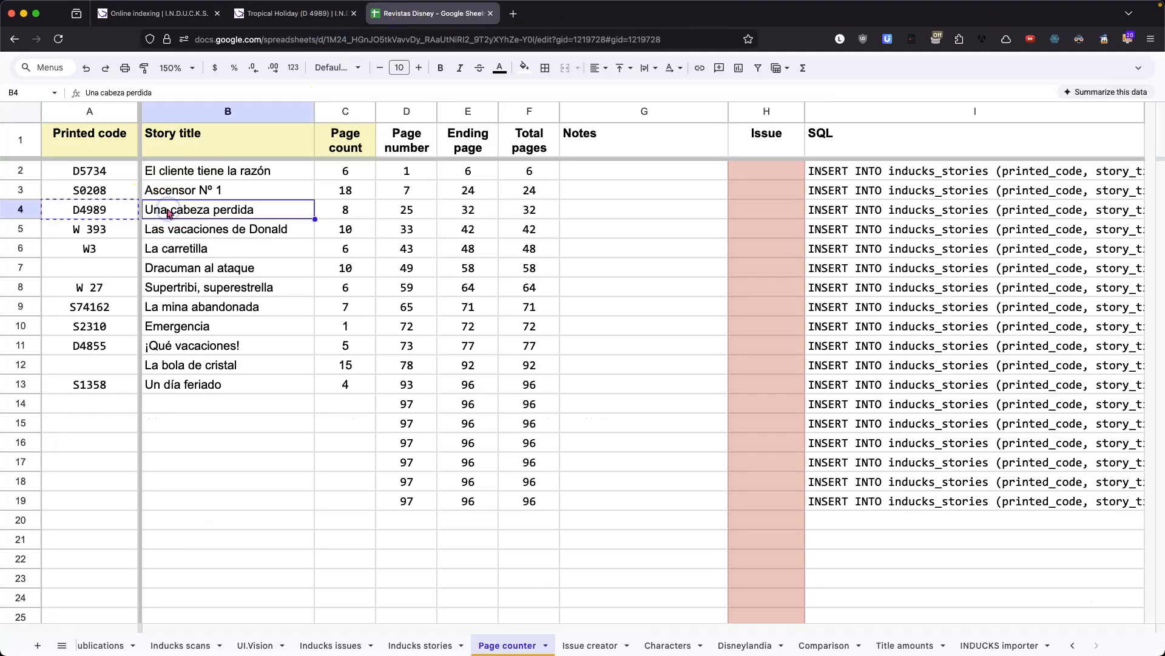
pyautogui.click(159, 13)
pyautogui.click(233, 121)
pyautogui.press('super+v')
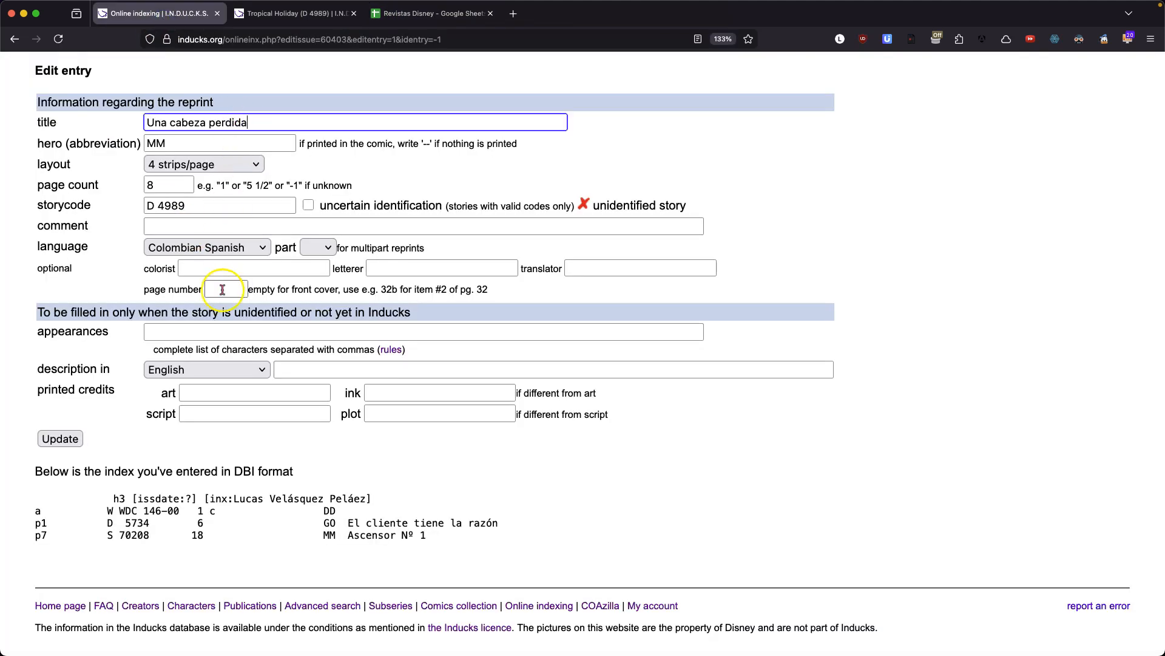
# Step: Look up the starting page of "Una cabeza perdida" in the spreadsheet, set the entry's page number to 25 and save it
pyautogui.click(402, 13)
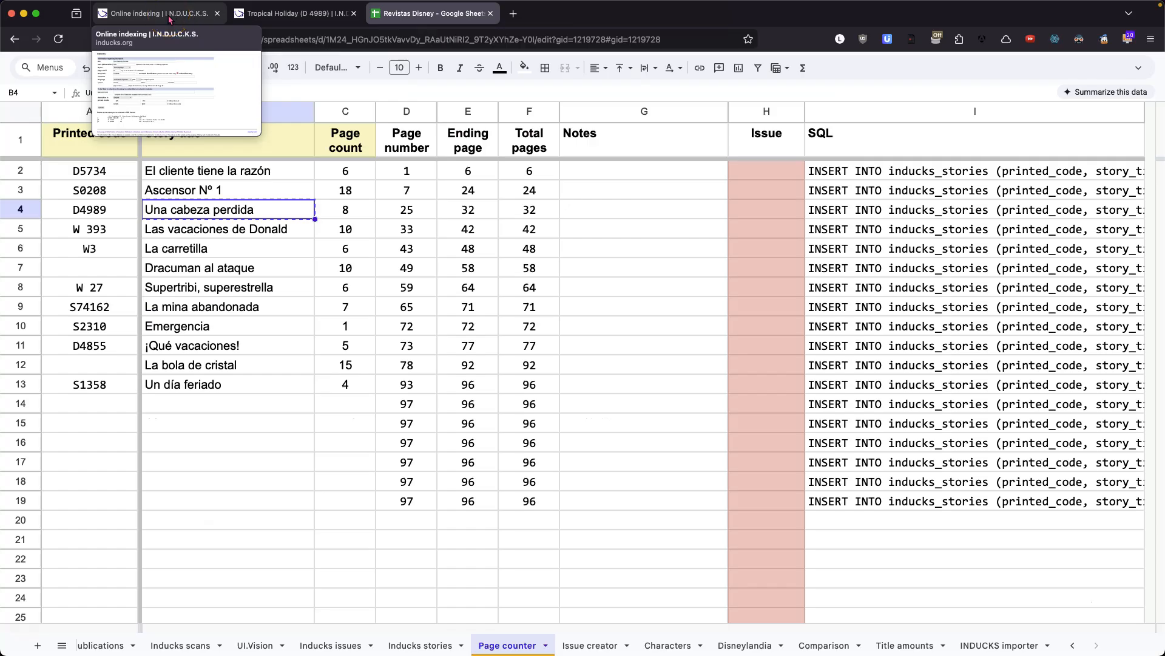
pyautogui.click(169, 13)
pyautogui.click(229, 287)
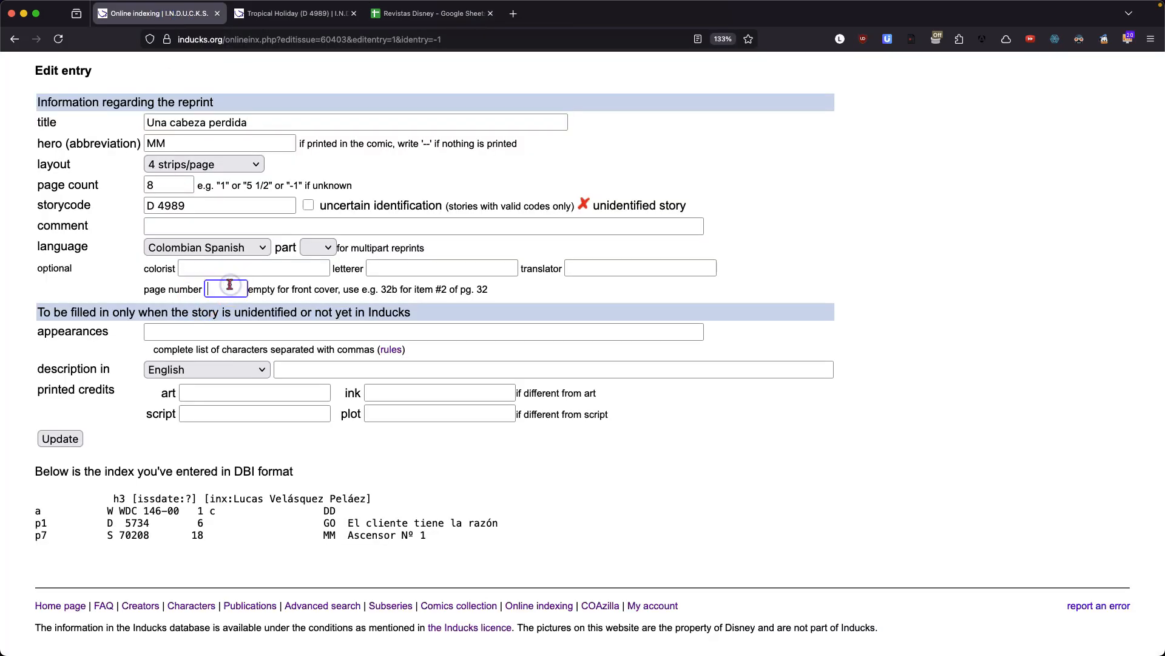
pyautogui.write('25')
pyautogui.click(65, 439)
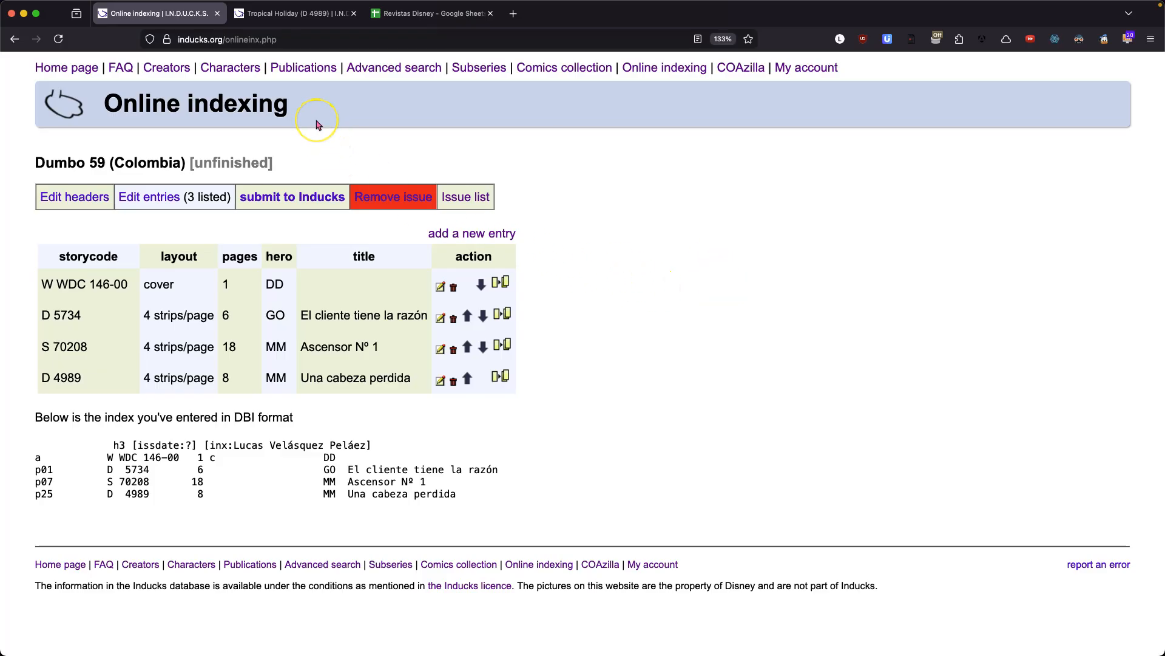
# Step: Copy the title "Dracuman al ataque" from the spreadsheet and search for it by keywords in the advanced story search
pyautogui.click(404, 13)
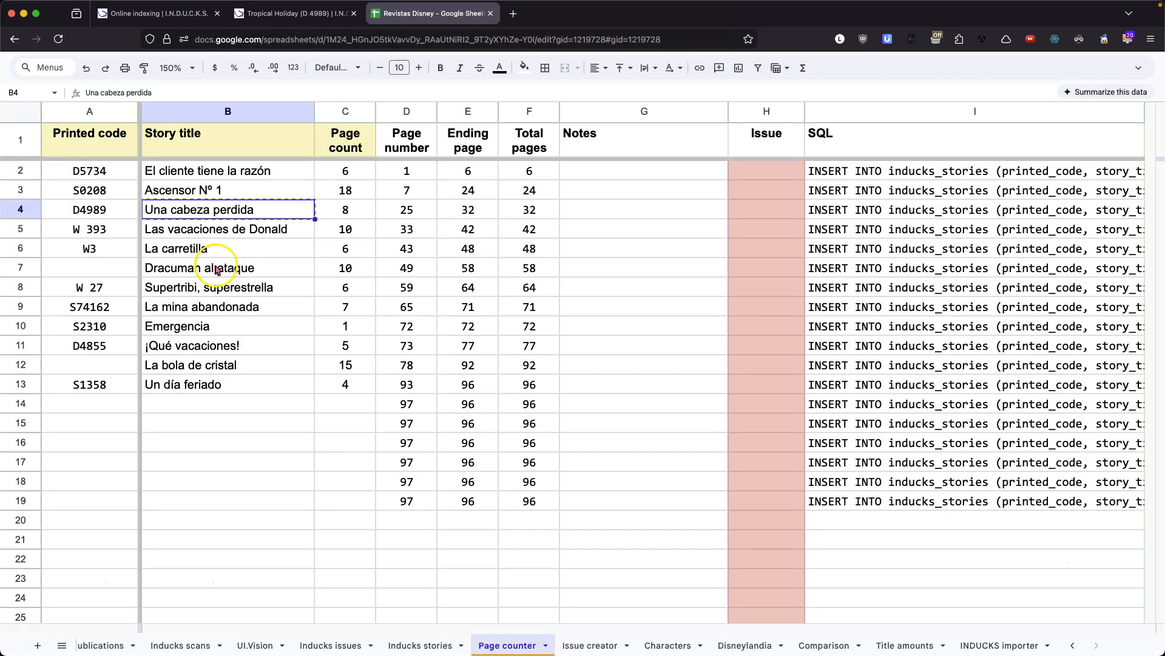
pyautogui.click(179, 268)
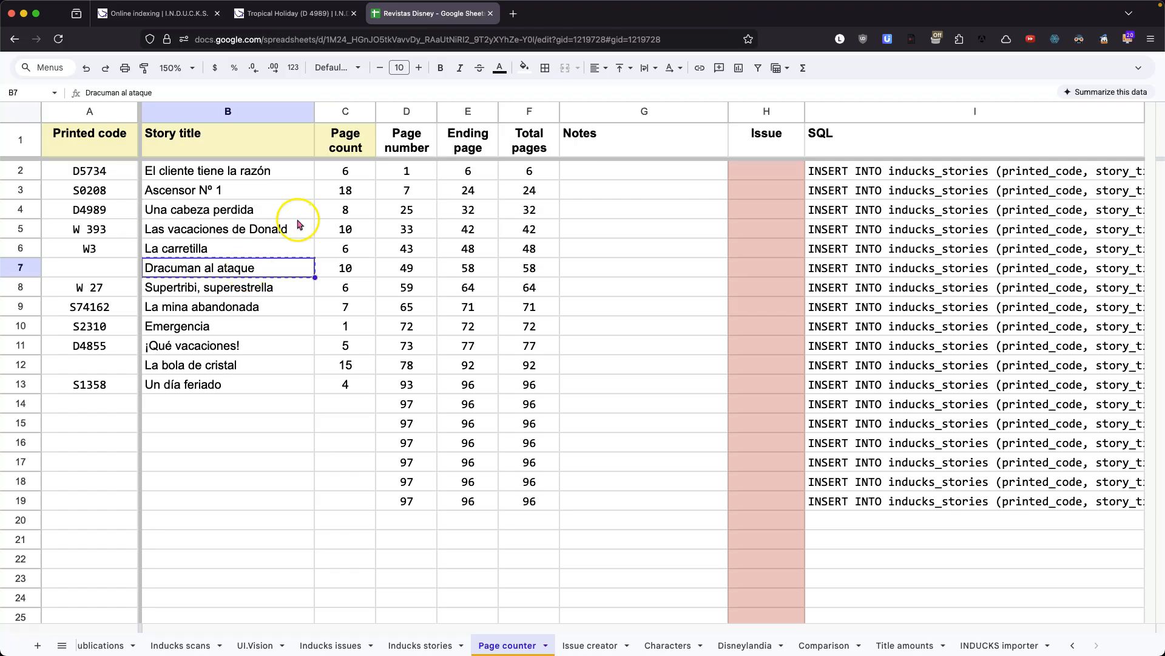
pyautogui.click(277, 15)
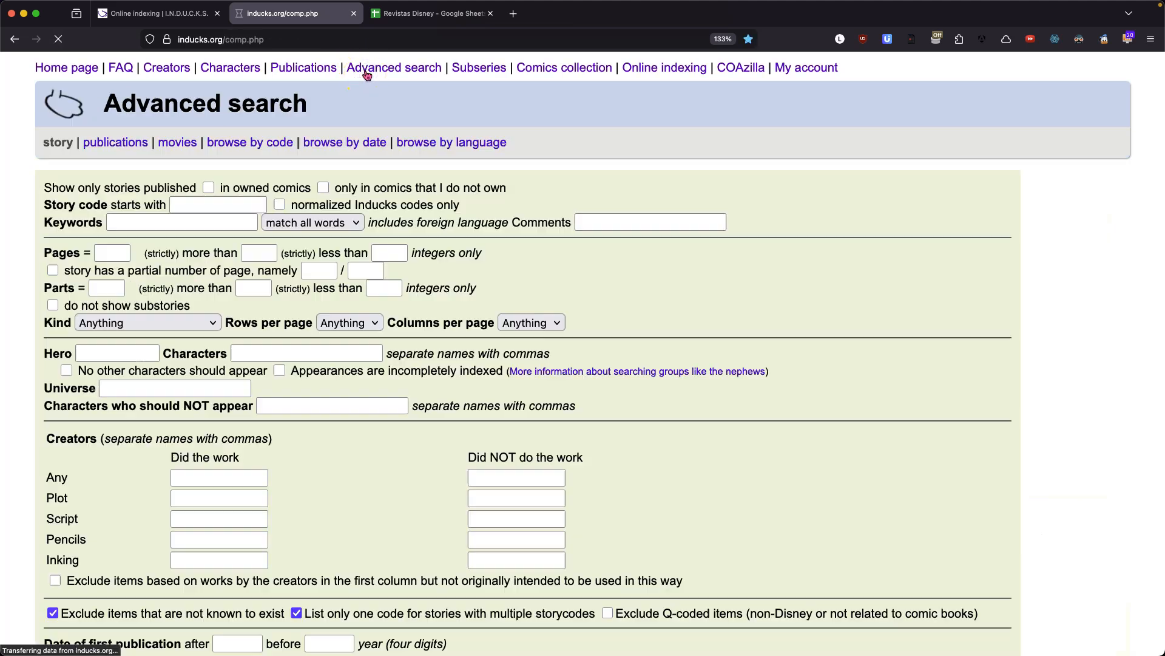
pyautogui.click(187, 229)
pyautogui.press('super+v')
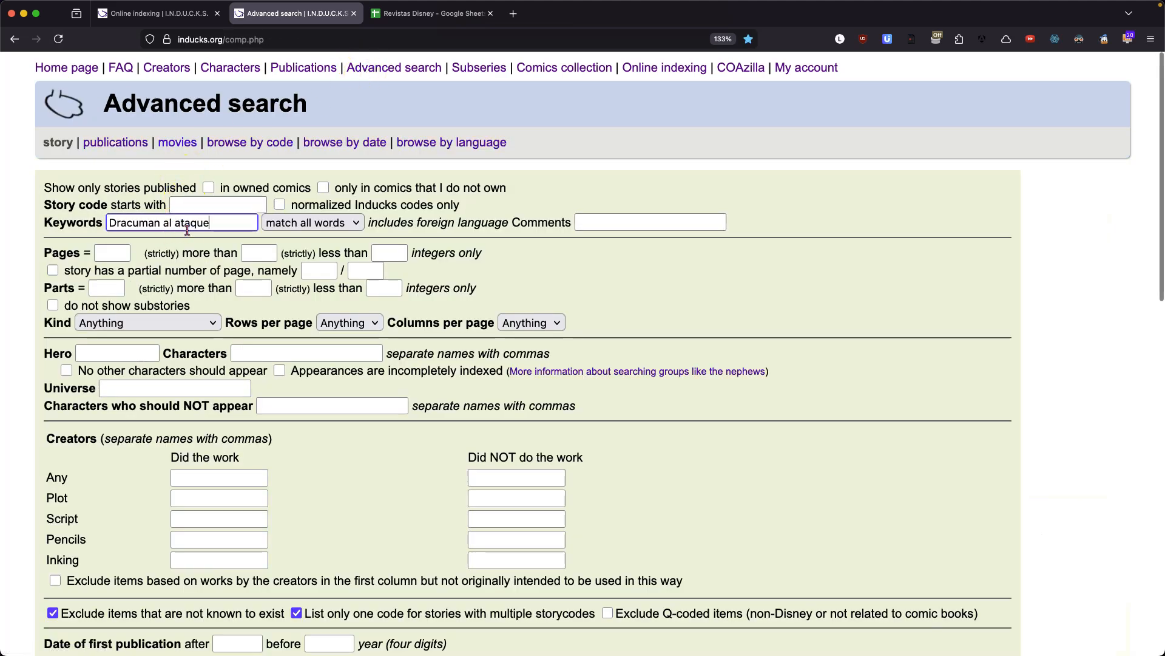
pyautogui.press('Return')
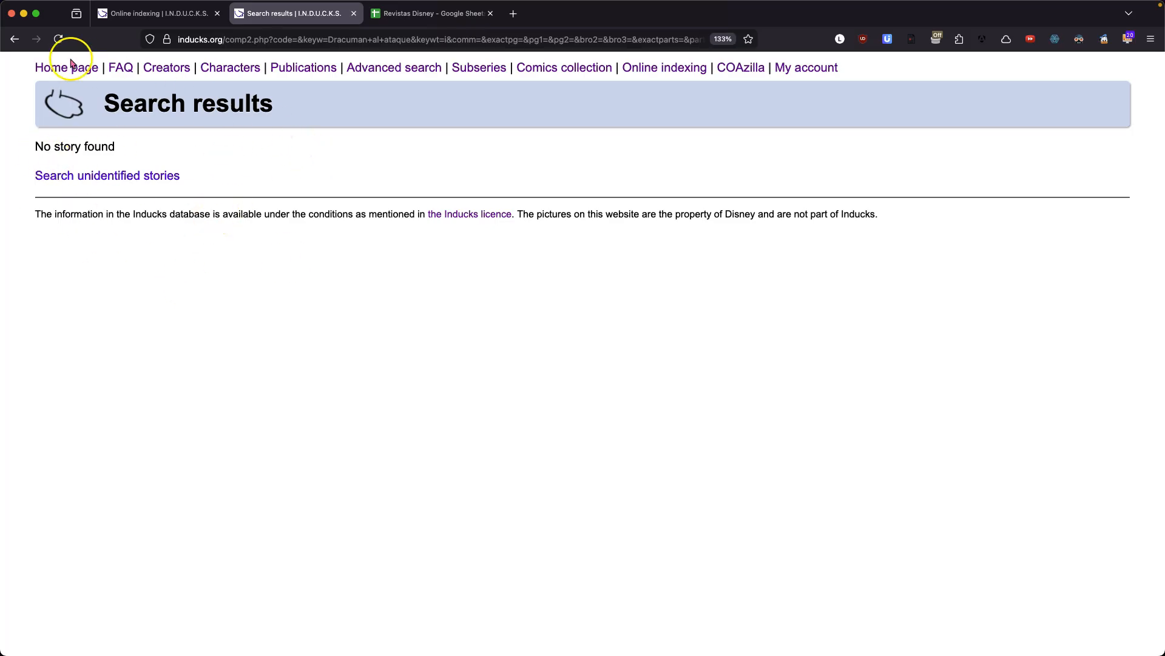
# Step: Return to the search form, clear the keywords, check the page count of "Dracuman al ataque" in the spreadsheet and set the pages to 10
pyautogui.click(15, 39)
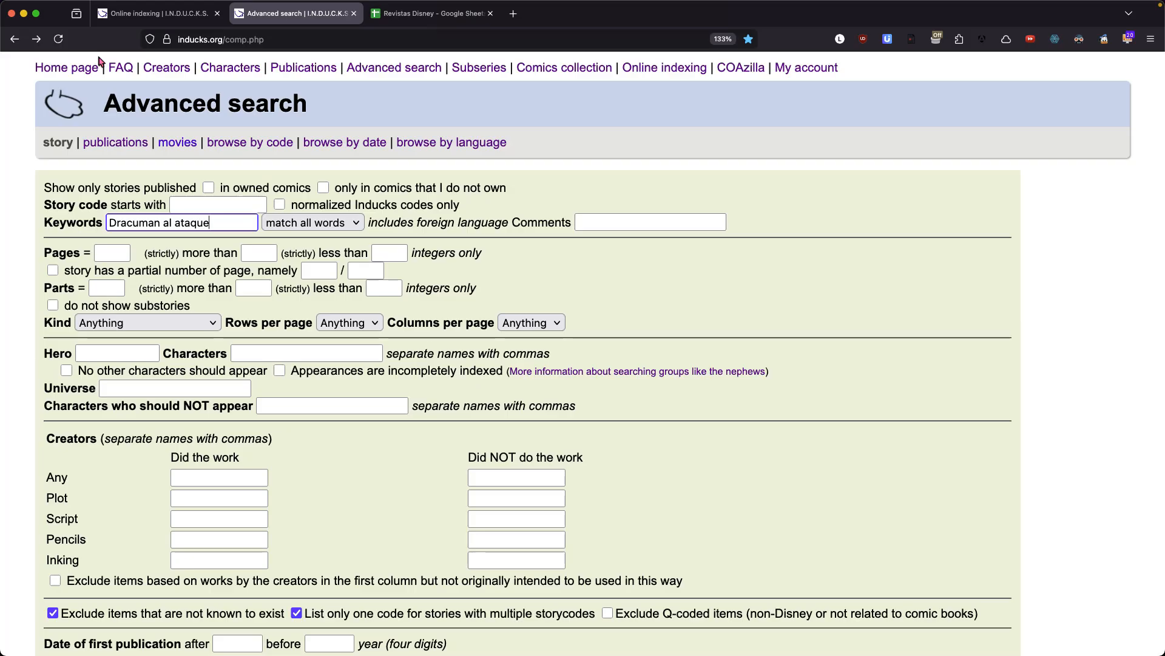
pyautogui.press('super+a')
pyautogui.press('BackSpace')
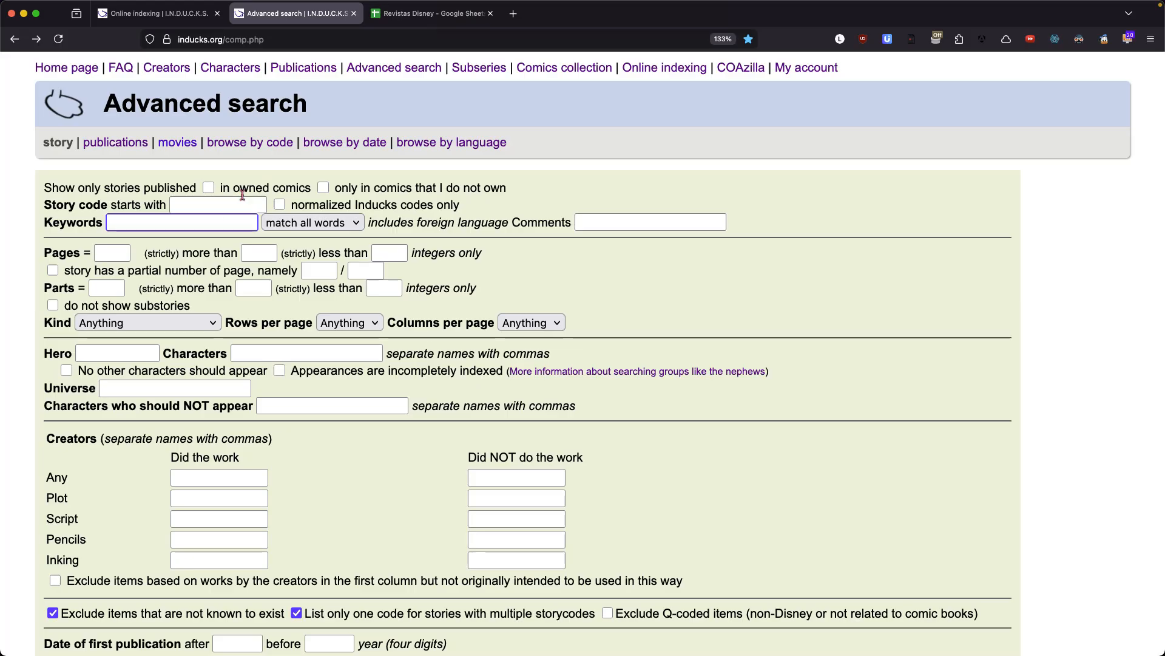
pyautogui.click(403, 17)
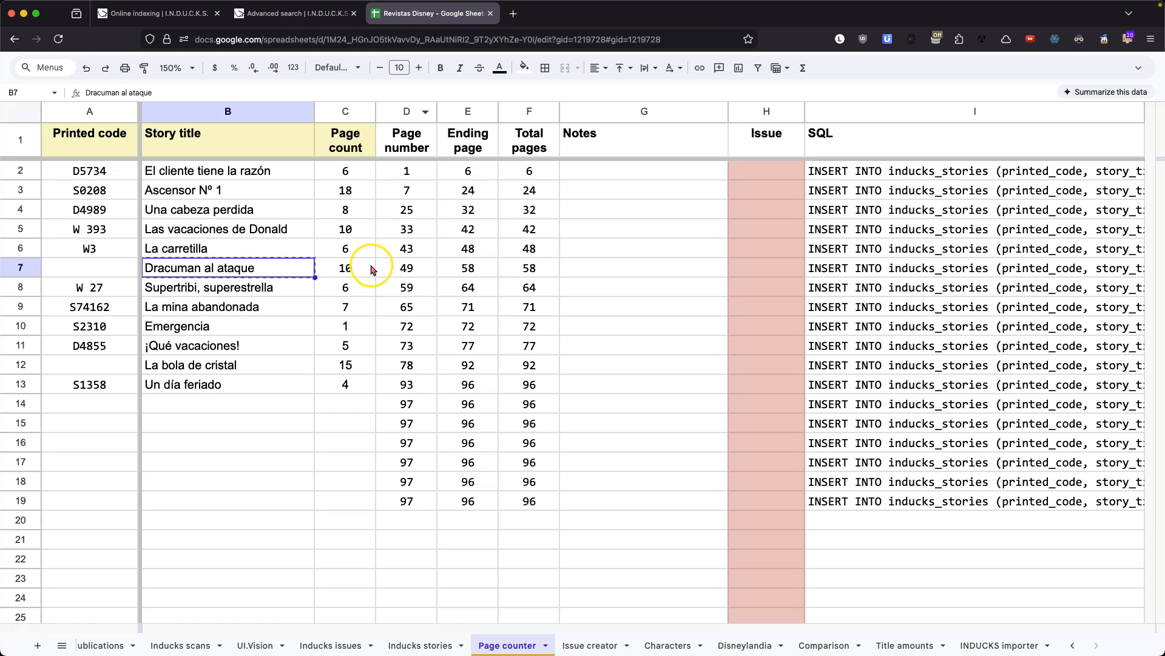
pyautogui.click(303, 14)
pyautogui.click(116, 254)
pyautogui.write('10')
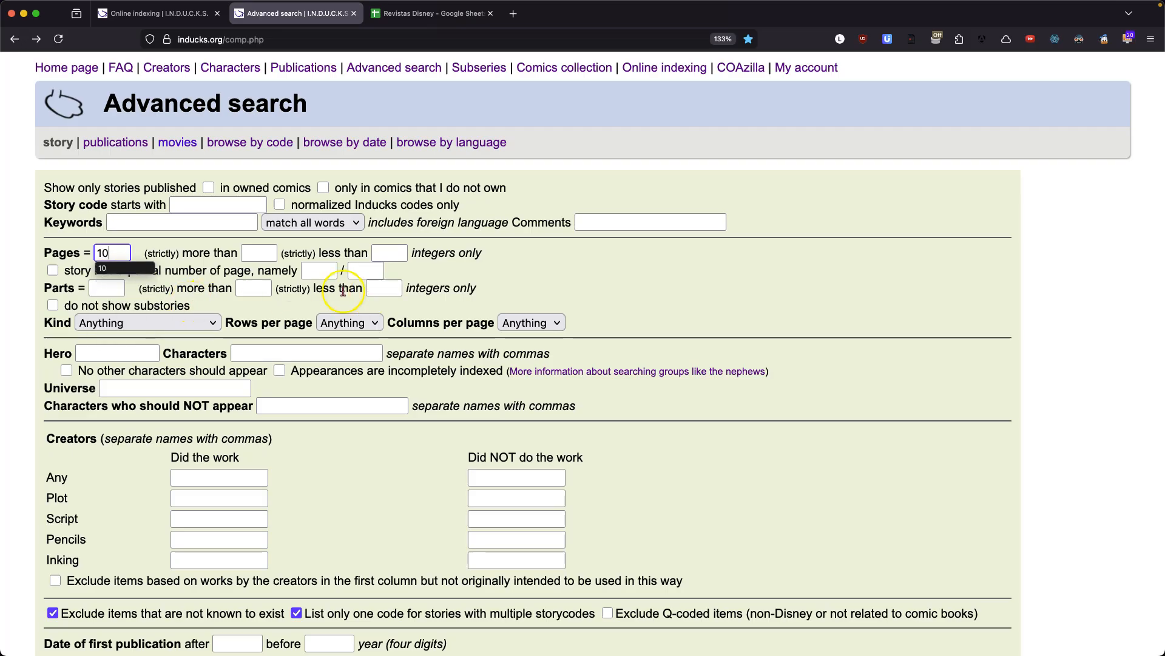
# Step: Restrict the search to kind Story with 4 rows per page
pyautogui.click(186, 321)
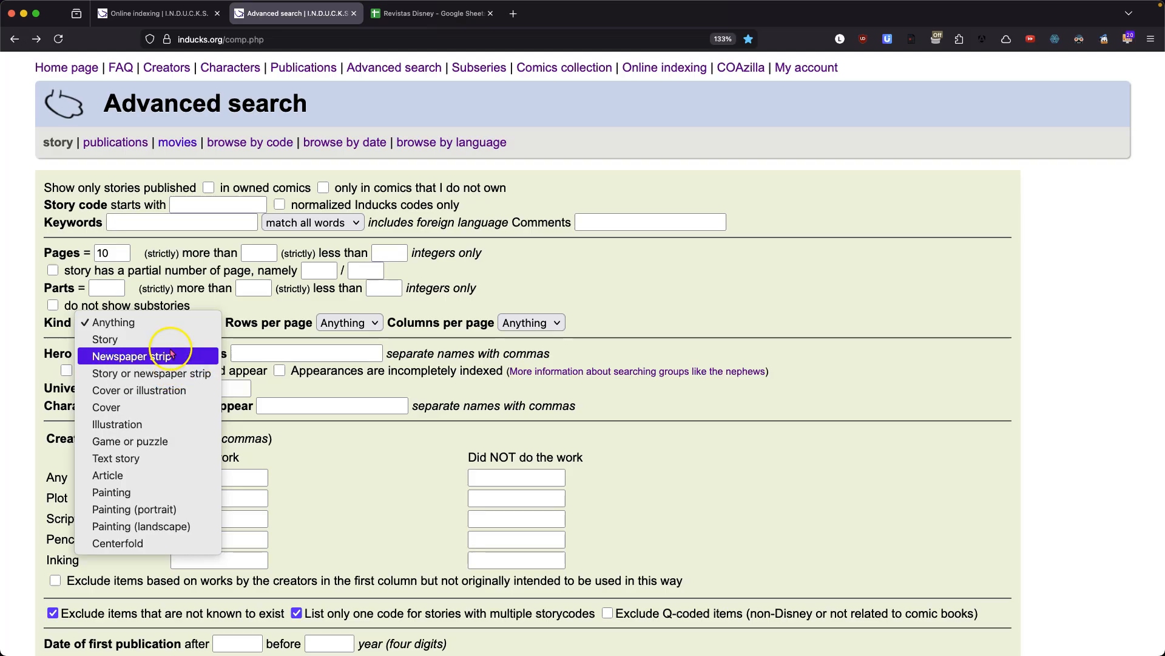
pyautogui.click(170, 338)
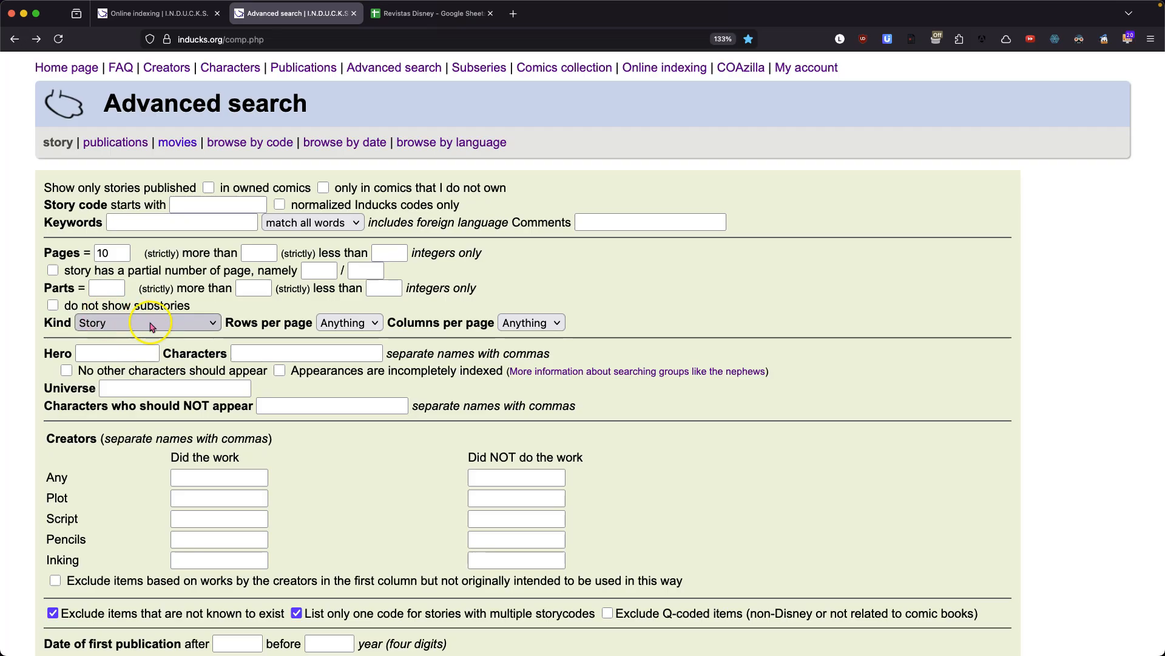
pyautogui.click(374, 326)
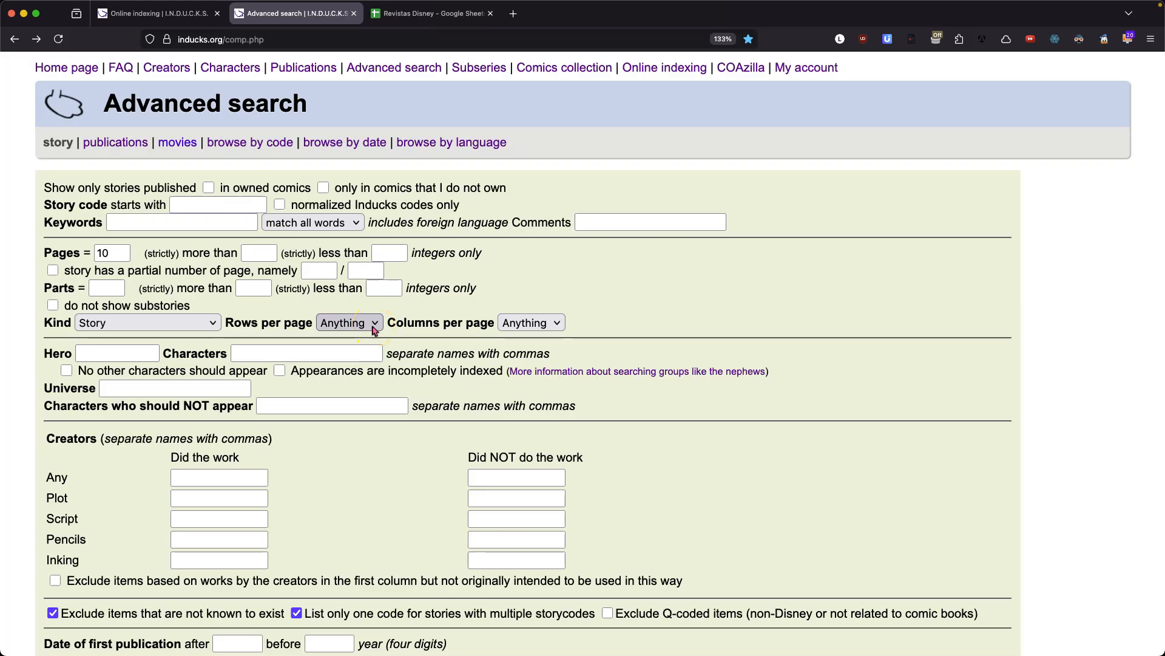
pyautogui.click(374, 326)
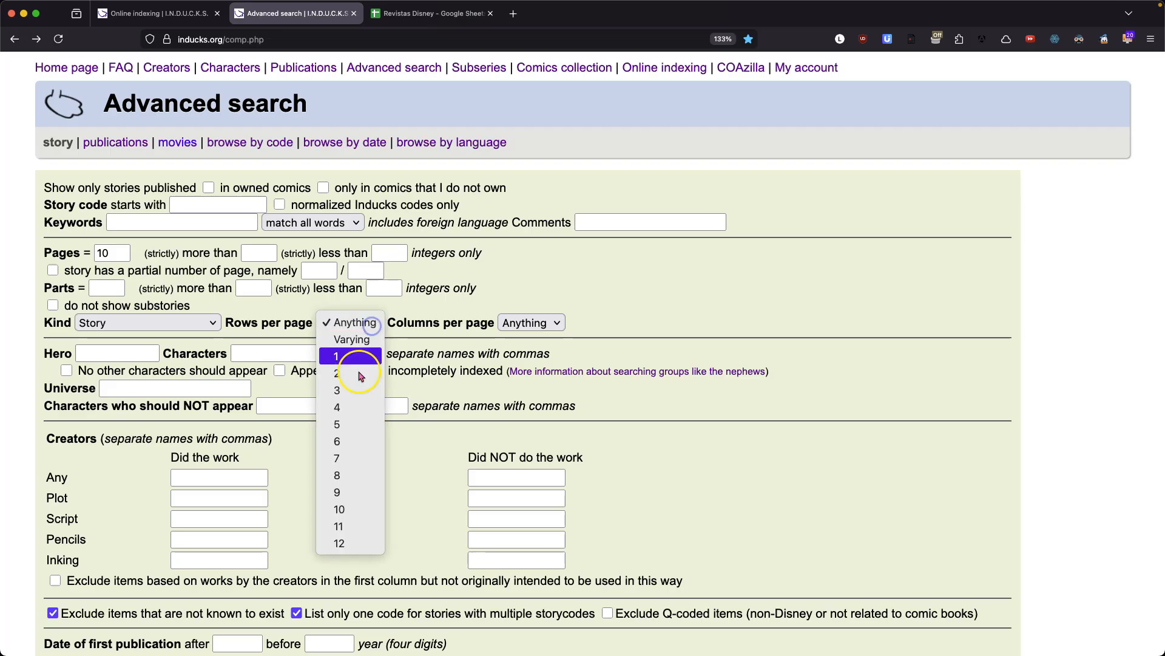
pyautogui.click(352, 402)
# Step: Enter GO, MM and CL as the characters appearing in the searched story
pyautogui.click(302, 351)
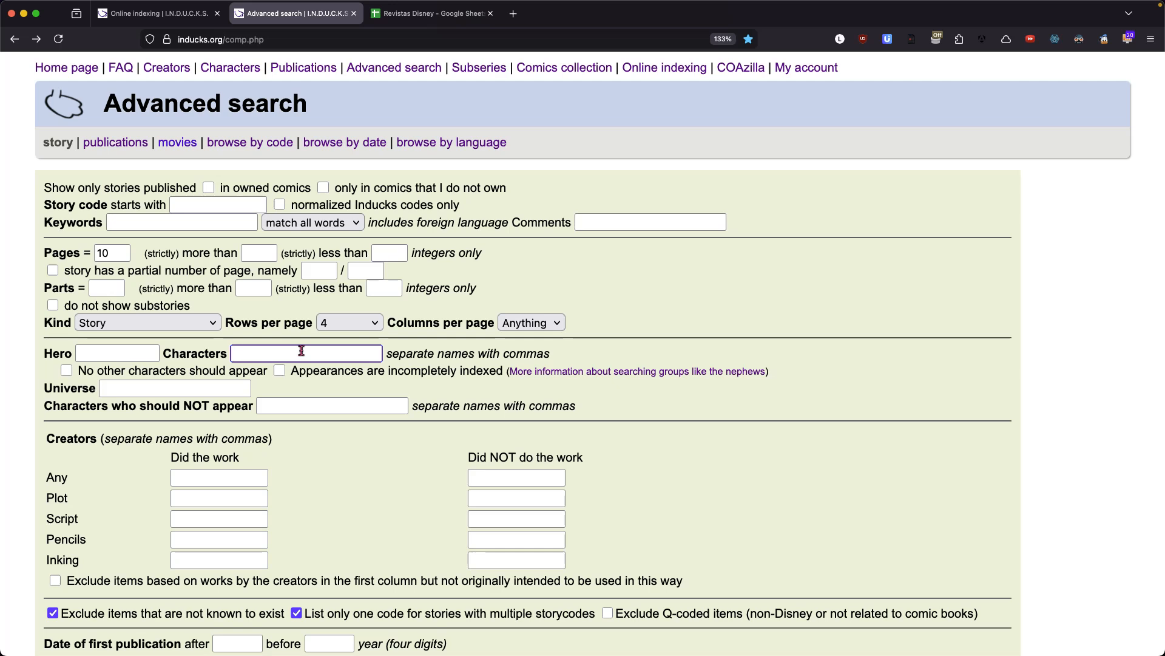
pyautogui.write('GO')
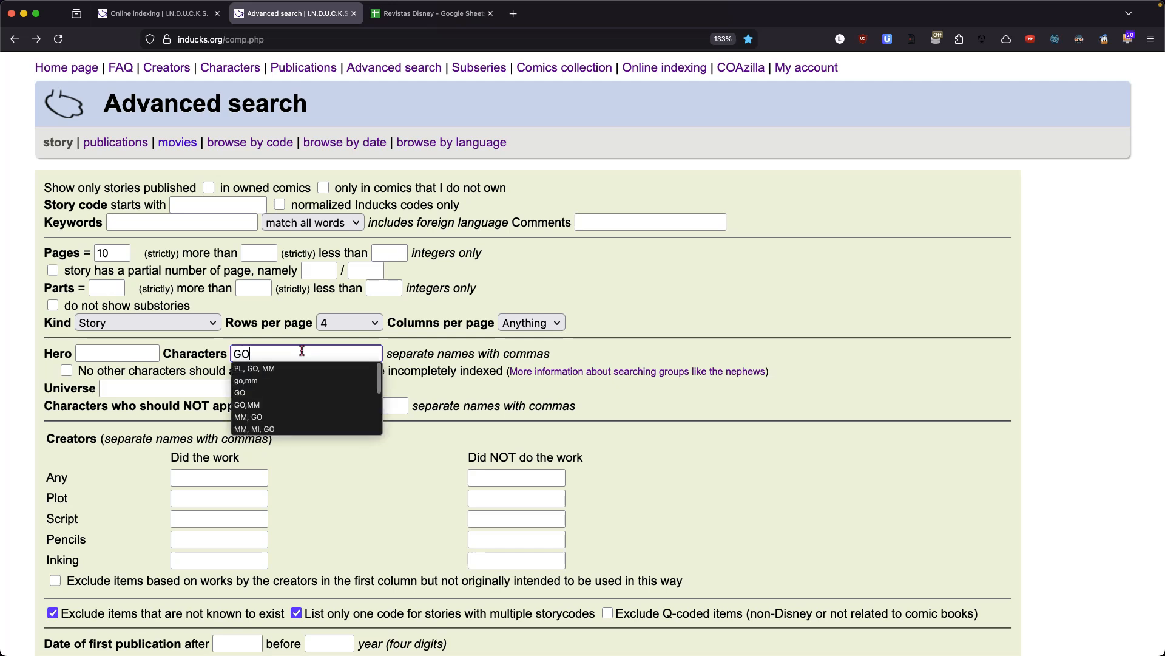
pyautogui.write(',MM,')
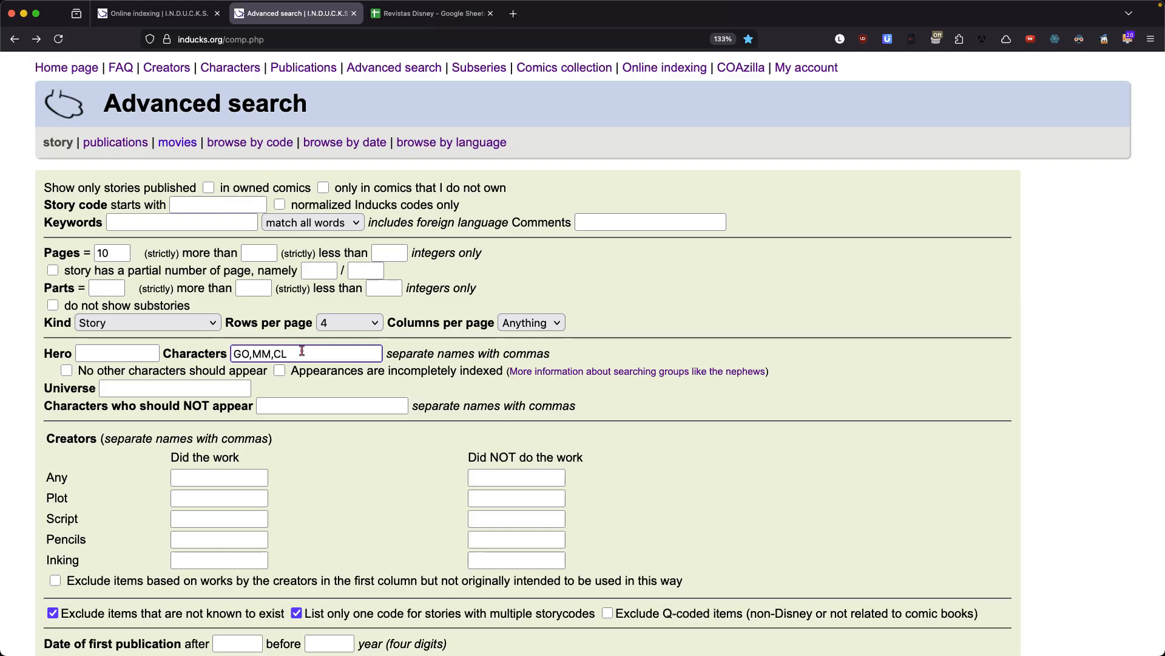
pyautogui.click(323, 358)
# Step: Open the character list separately, find Peg-Leg Pete under the letter P and look up his Inducks abbreviation on his page
pyautogui.keyDown('super'); pyautogui.click(242, 69); pyautogui.keyUp('super')
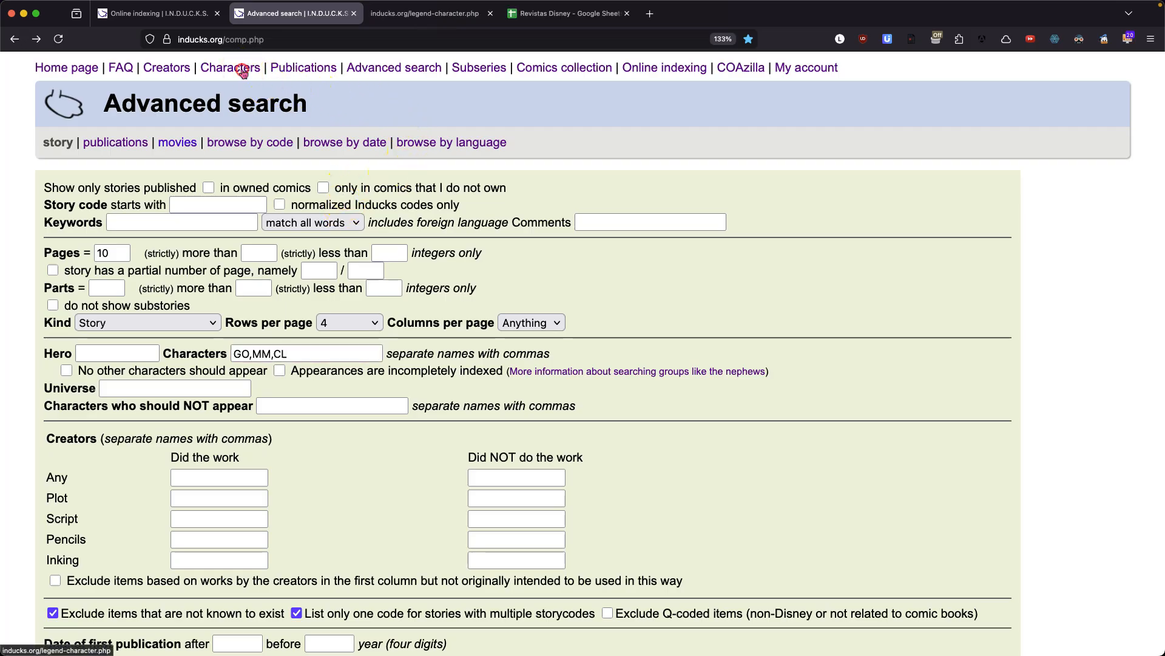
pyautogui.click(396, 18)
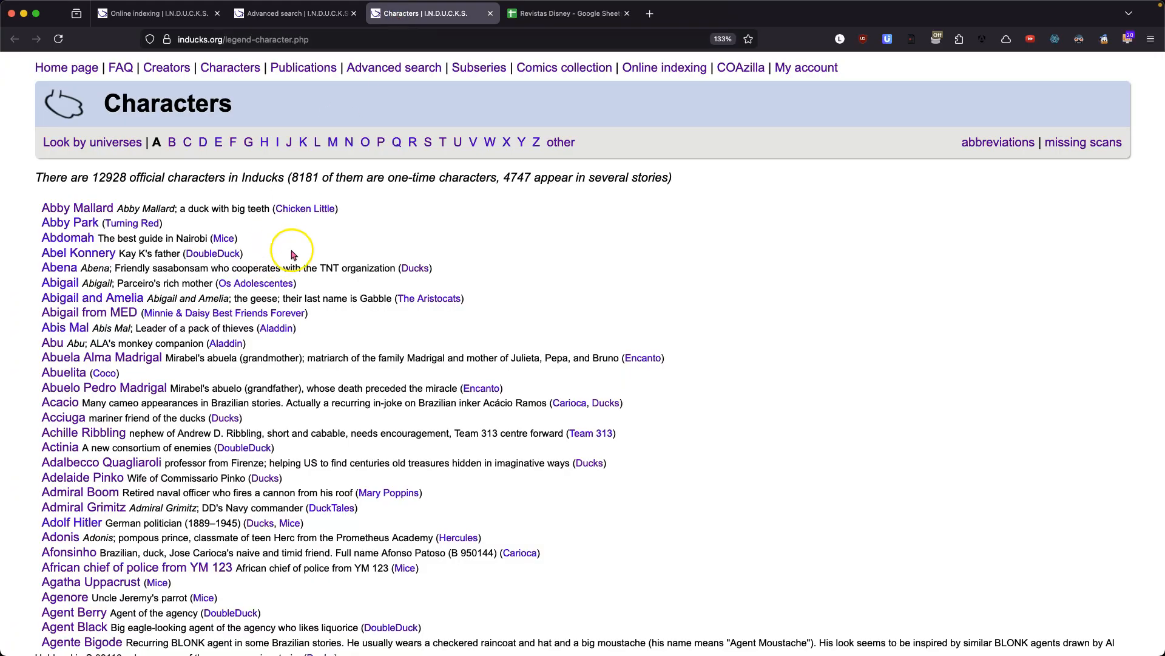
pyautogui.click(381, 142)
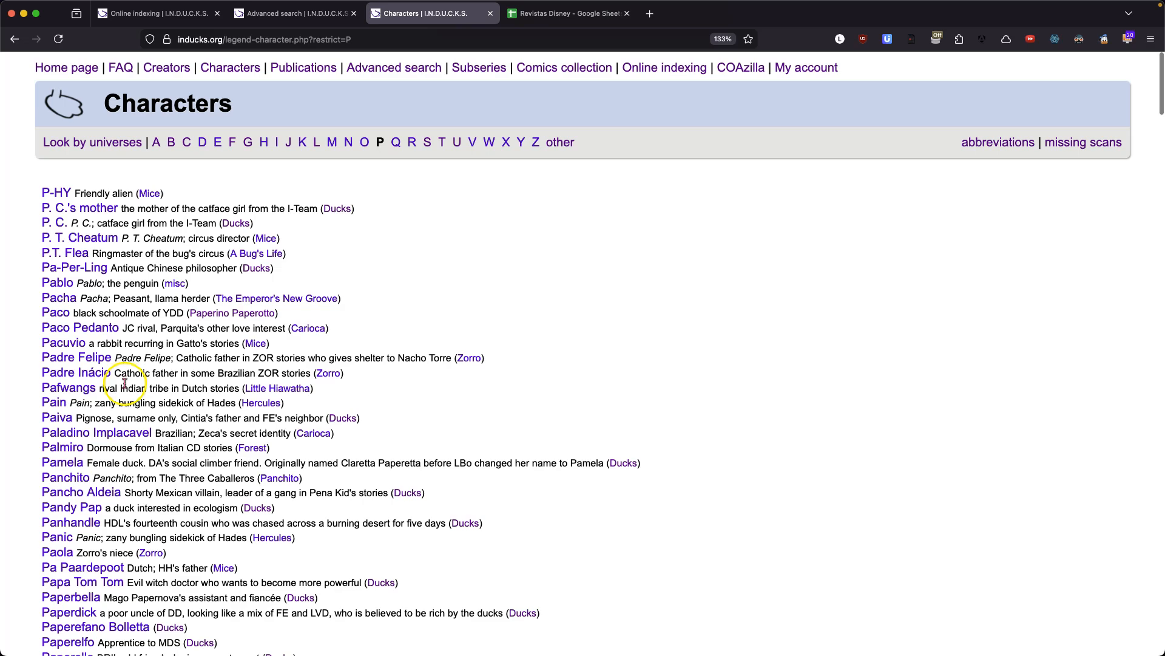
pyautogui.scroll(-2, 127, 388)
pyautogui.scroll(-12, 128, 389)
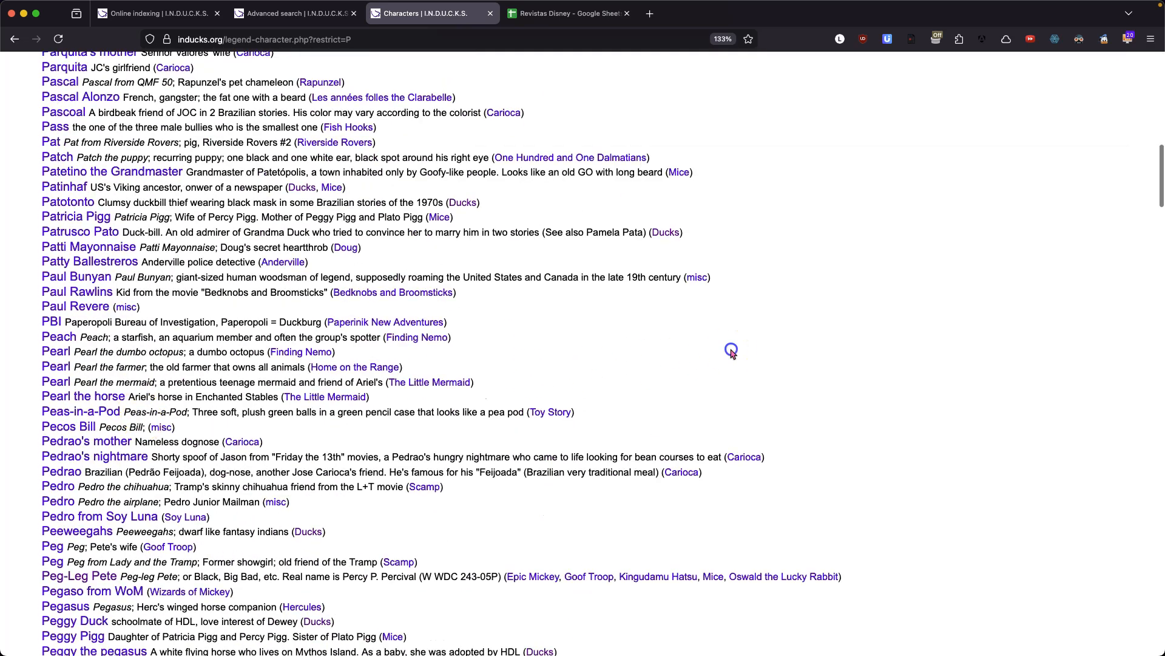
pyautogui.press('super+f')
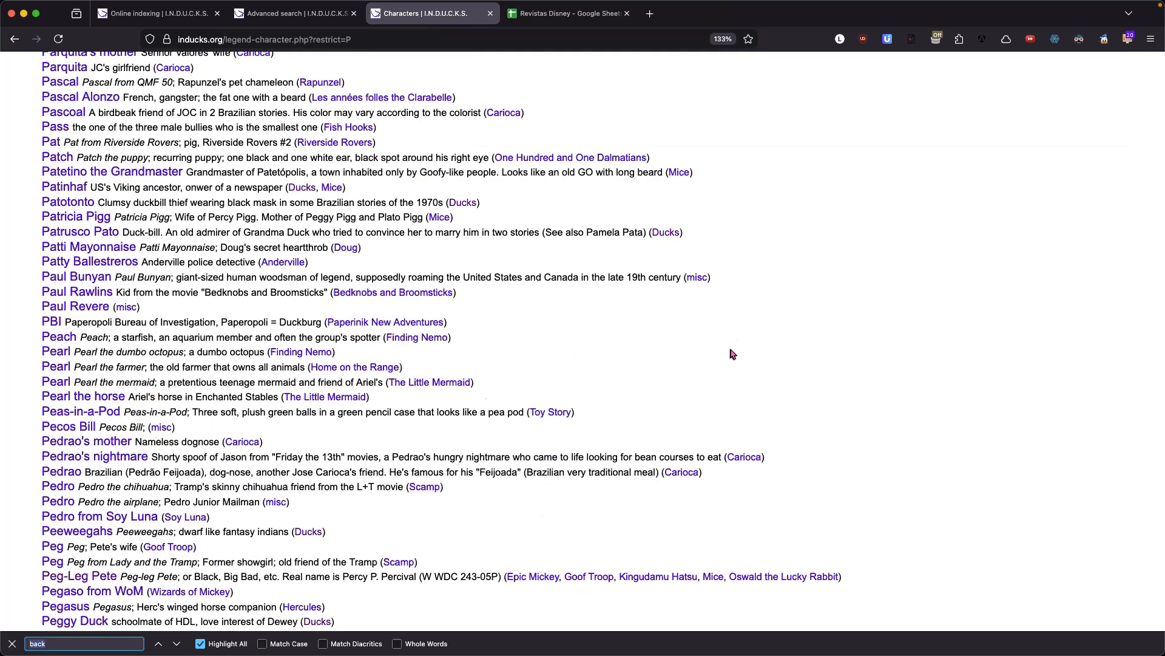
pyautogui.write('peg')
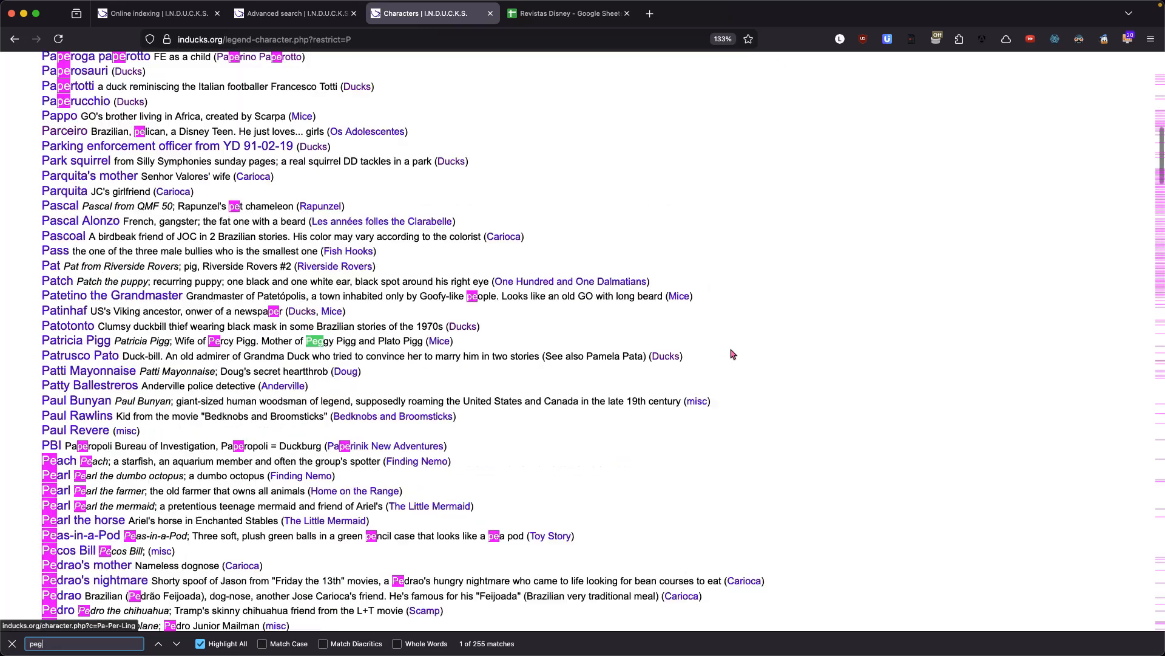
pyautogui.press('BackSpace')
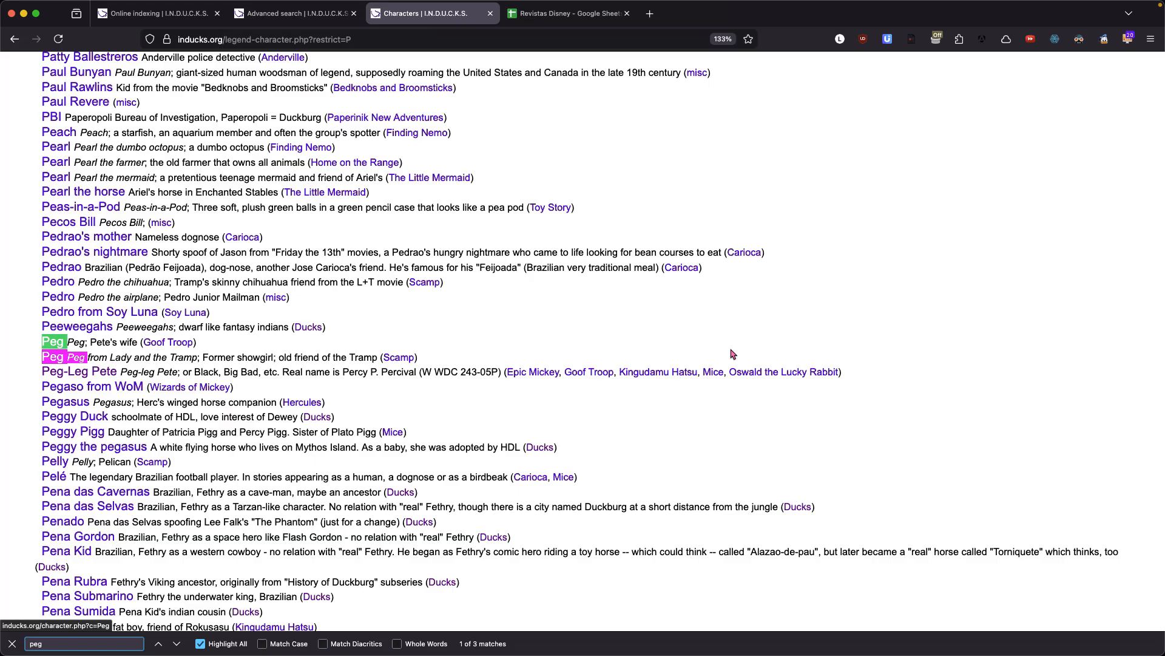
pyautogui.click(98, 375)
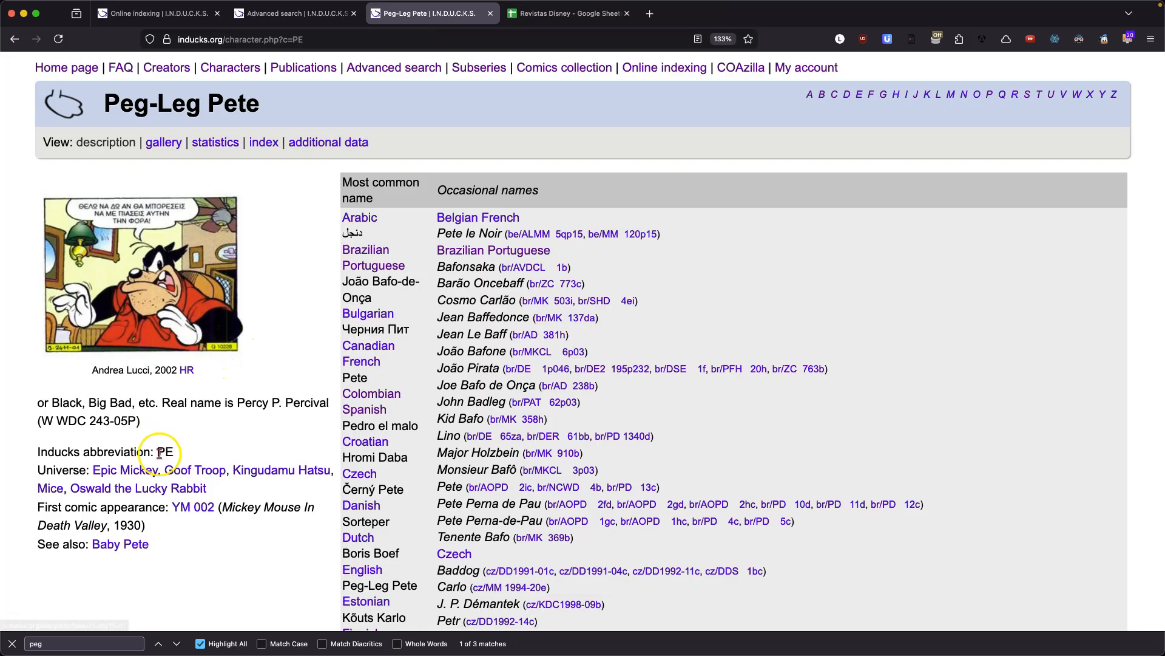
pyautogui.moveTo(176, 451); pyautogui.dragTo(158, 450)
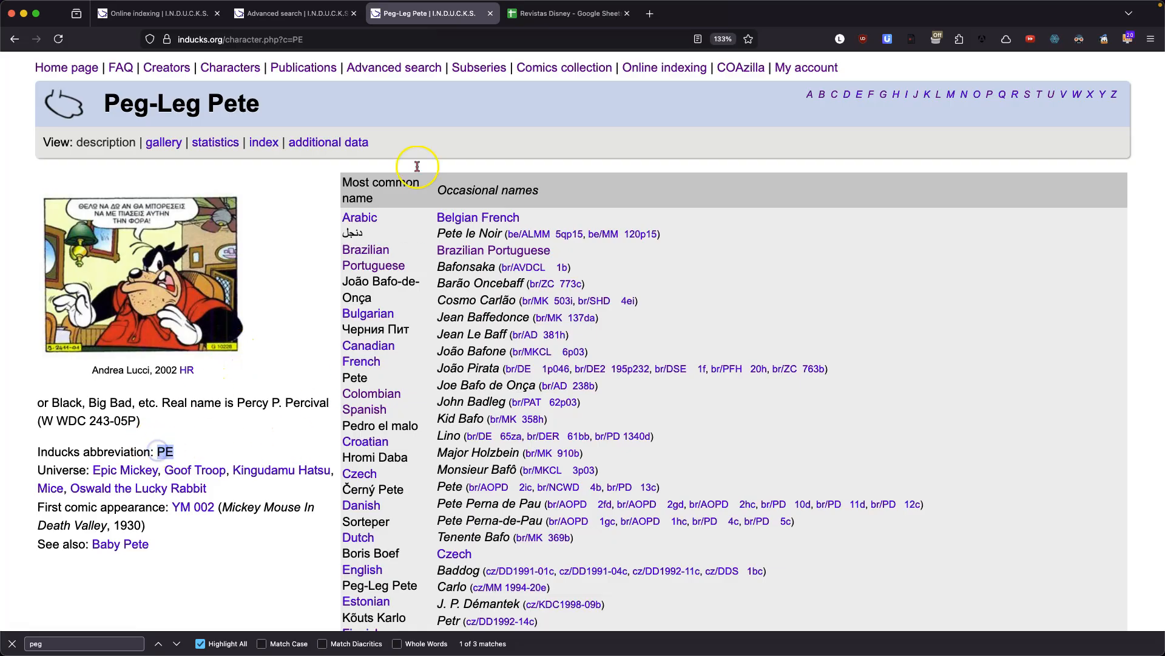
# Step: Add Peg-Leg Pete's abbreviation PE to the searched characters and run the search
pyautogui.click(321, 14)
pyautogui.click(295, 352)
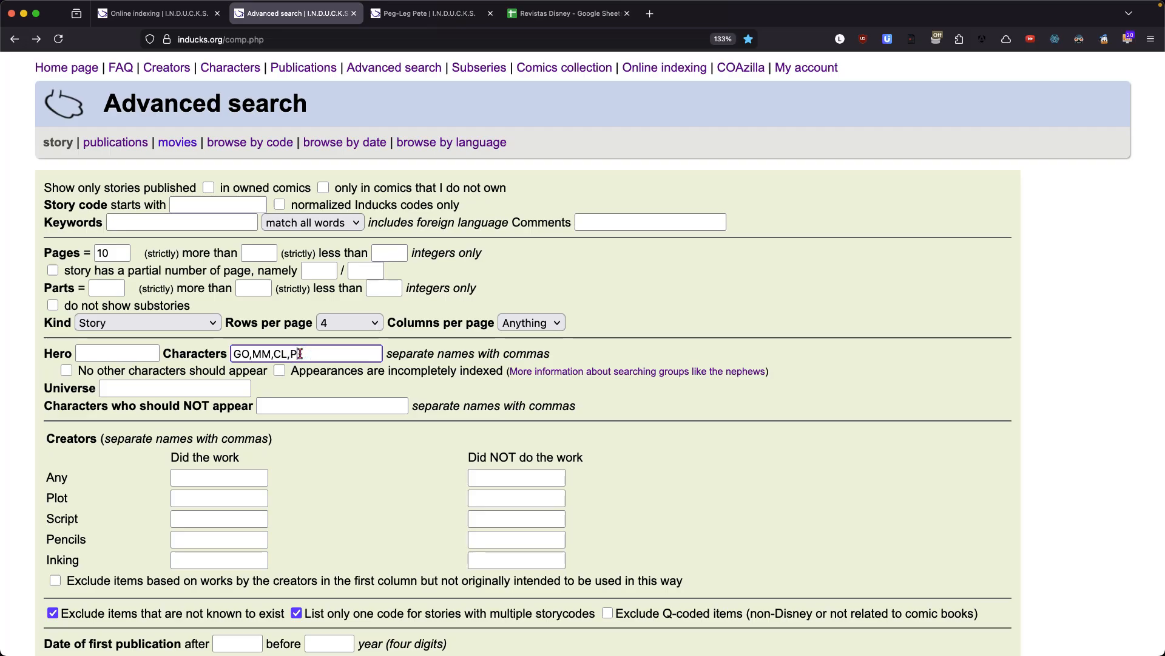
pyautogui.press('Return')
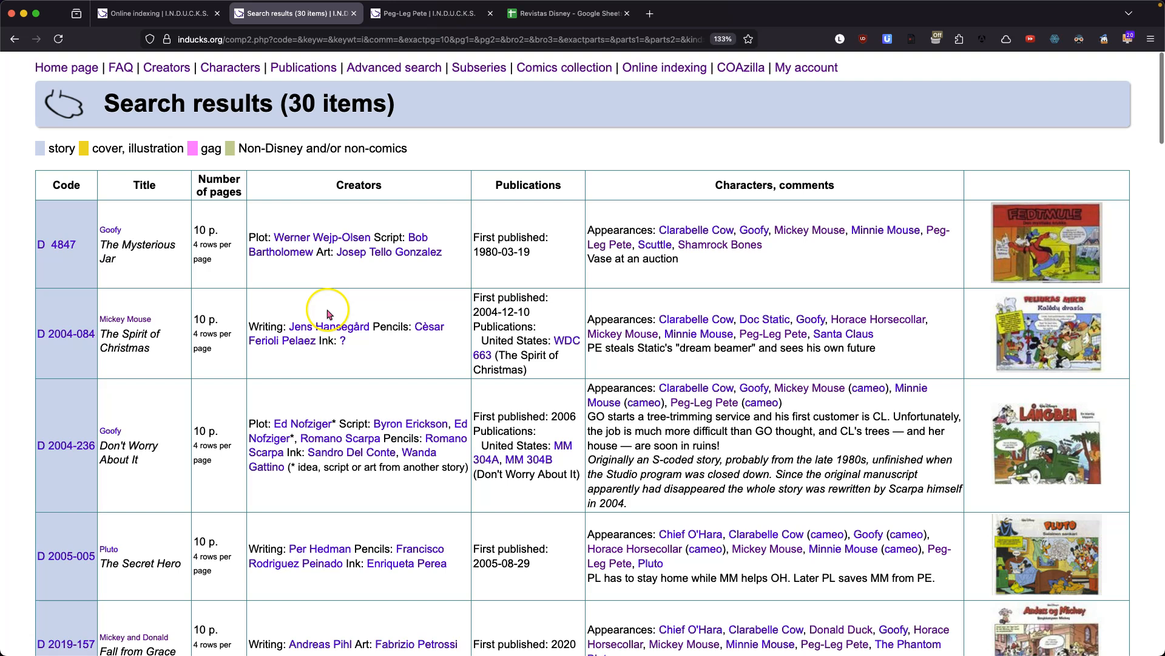
# Step: Look through the search results for the story matching "Dracuman al ataque" and open the page of "Goofy Fang Man"
pyautogui.click(326, 313)
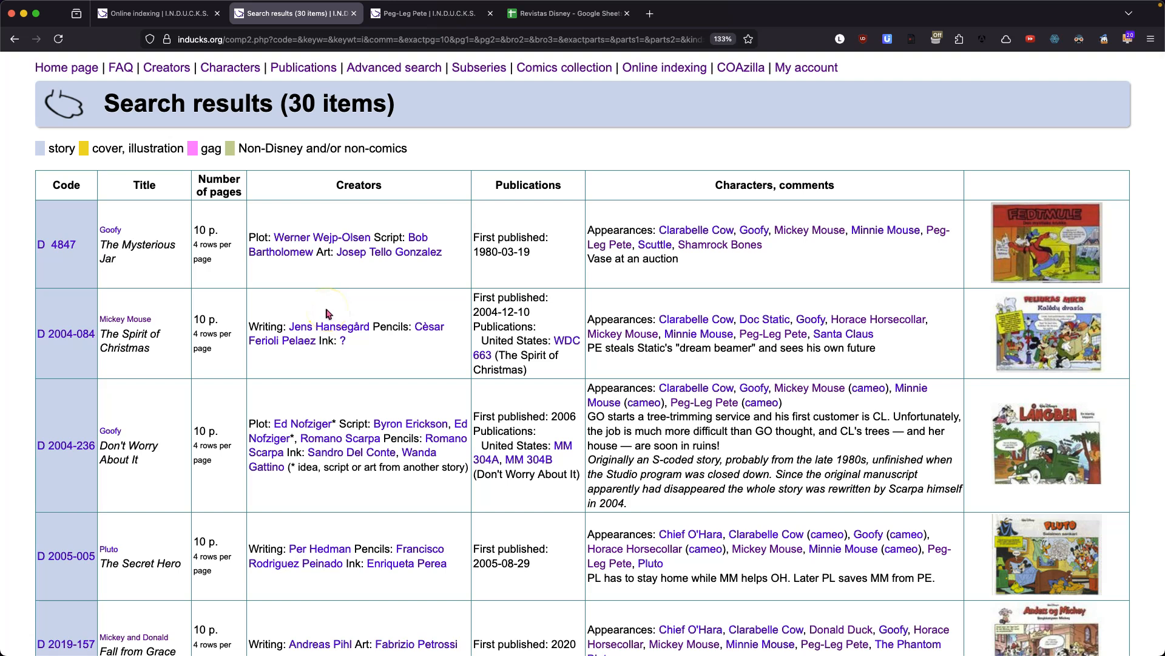
pyautogui.click(698, 259)
pyautogui.scroll(-3, 880, 365)
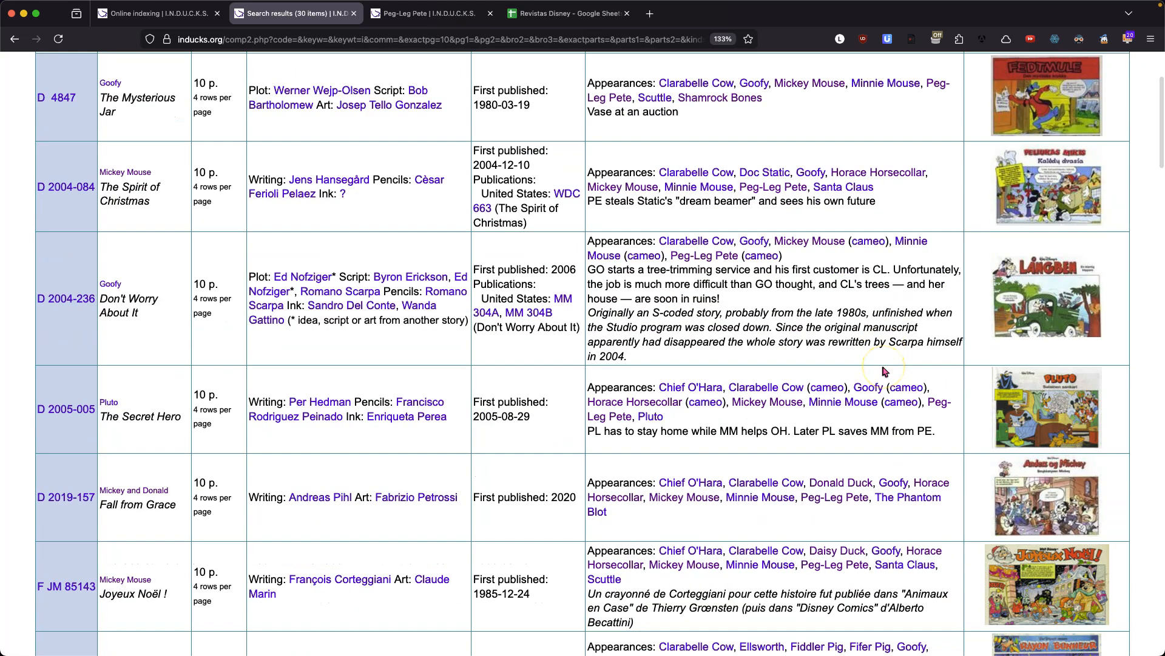
pyautogui.scroll(-6, 885, 370)
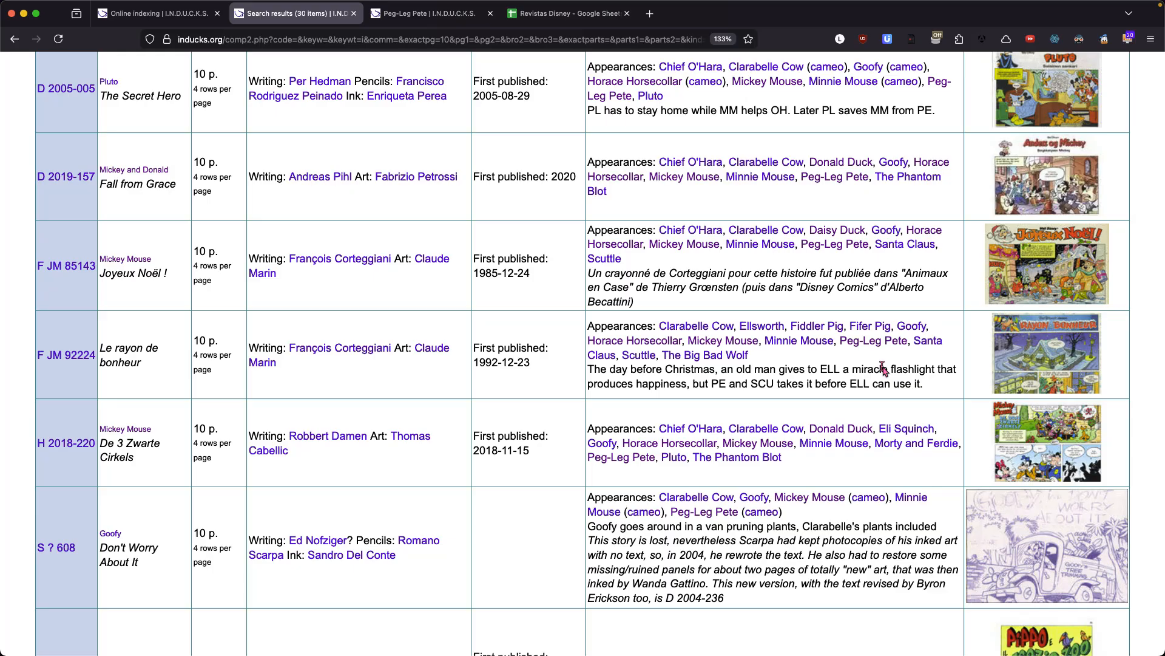
pyautogui.scroll(-9, 883, 371)
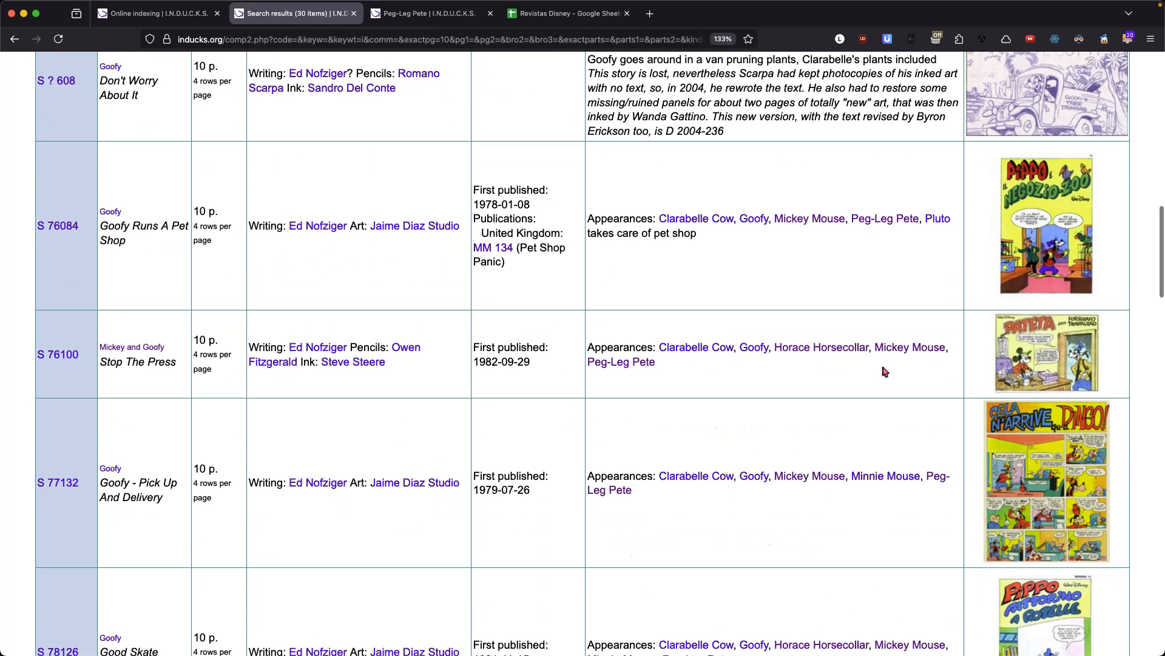
pyautogui.scroll(-7, 885, 372)
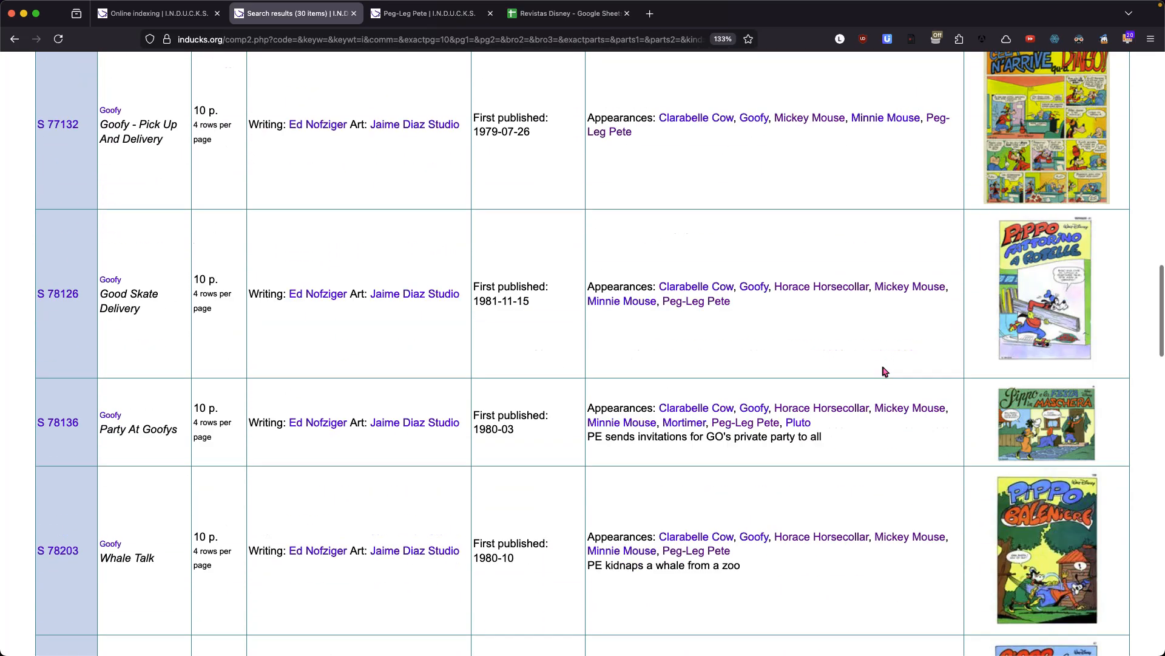
pyautogui.scroll(-2, 883, 371)
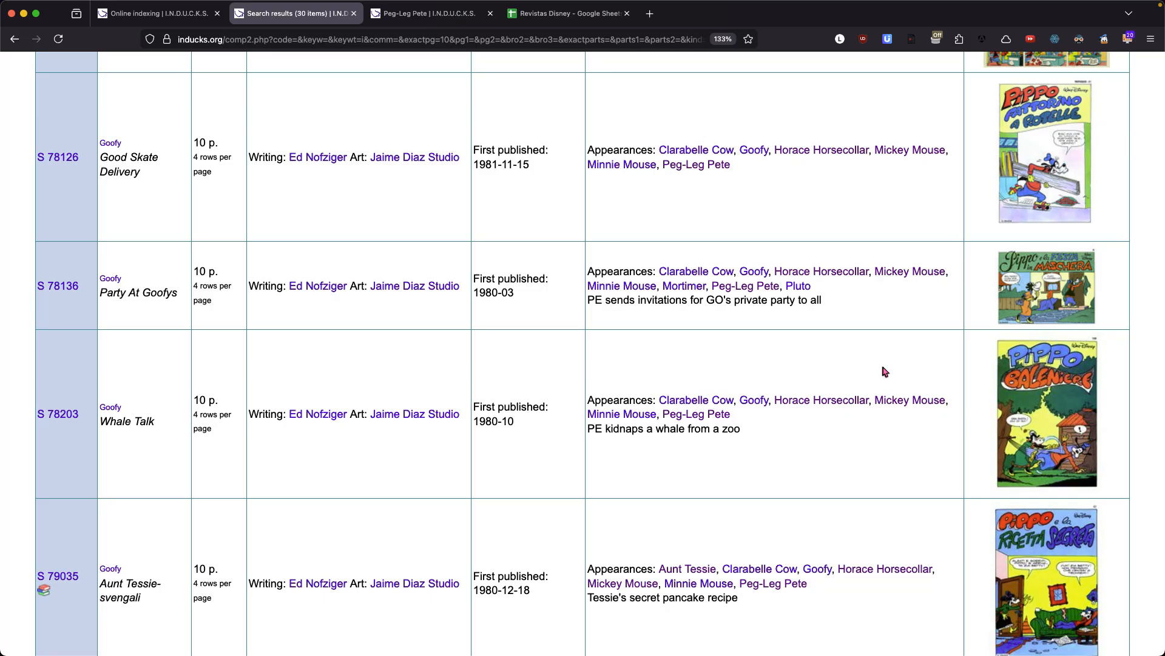
pyautogui.scroll(-10, 884, 371)
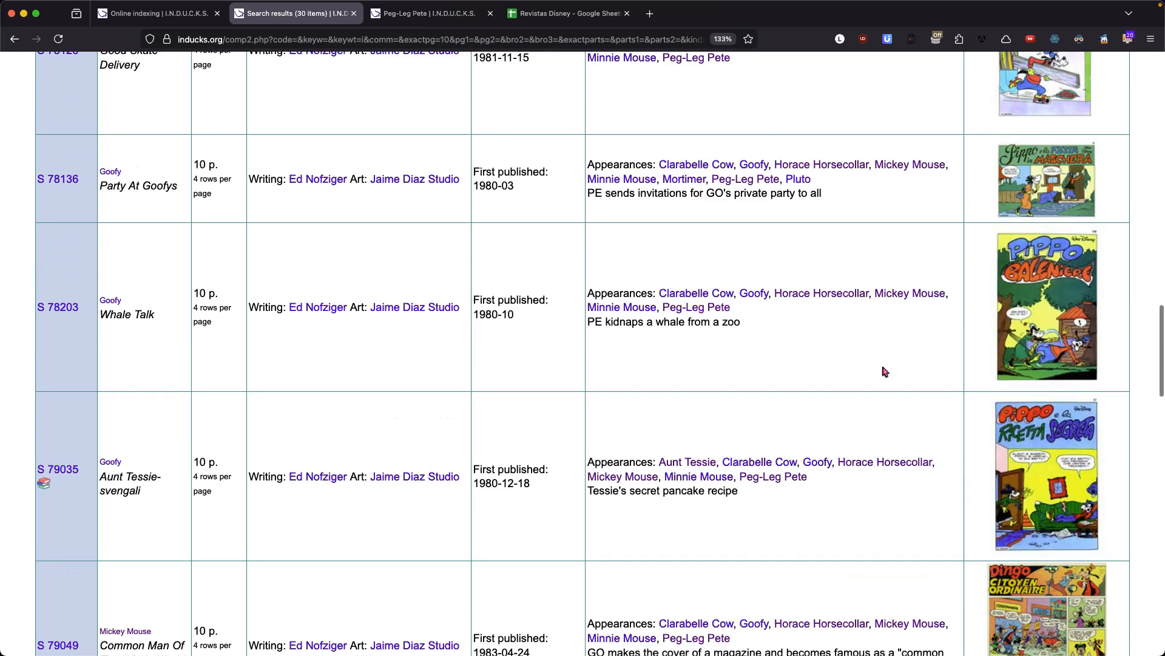
pyautogui.scroll(-6, 885, 370)
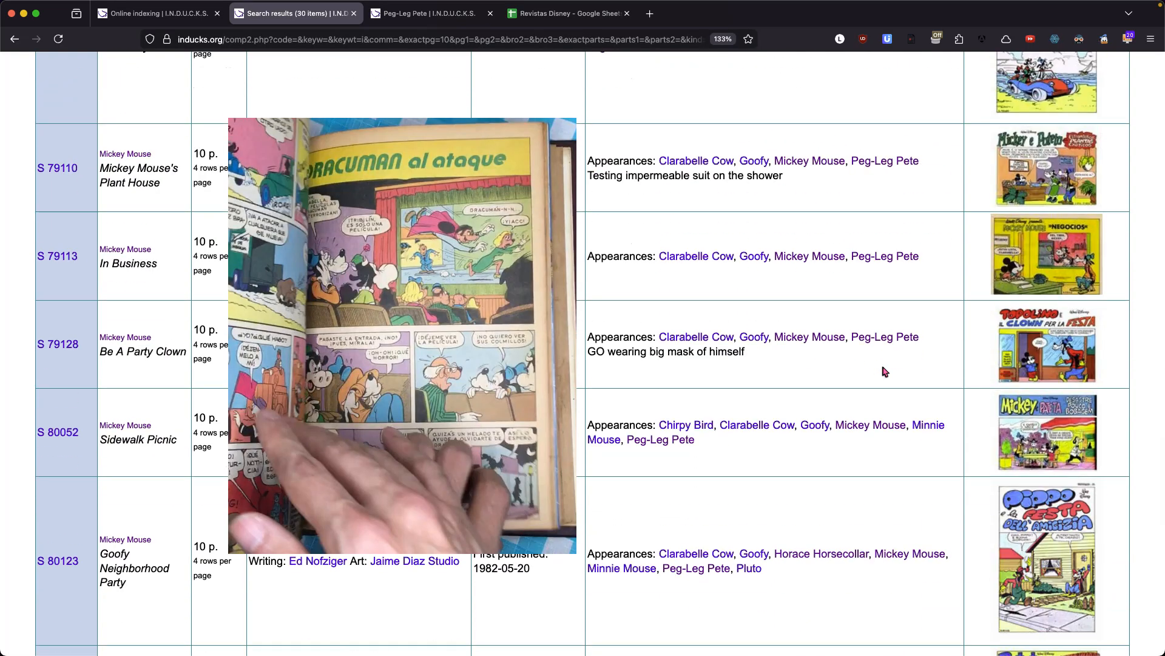
pyautogui.scroll(-3, 885, 372)
pyautogui.click(994, 471)
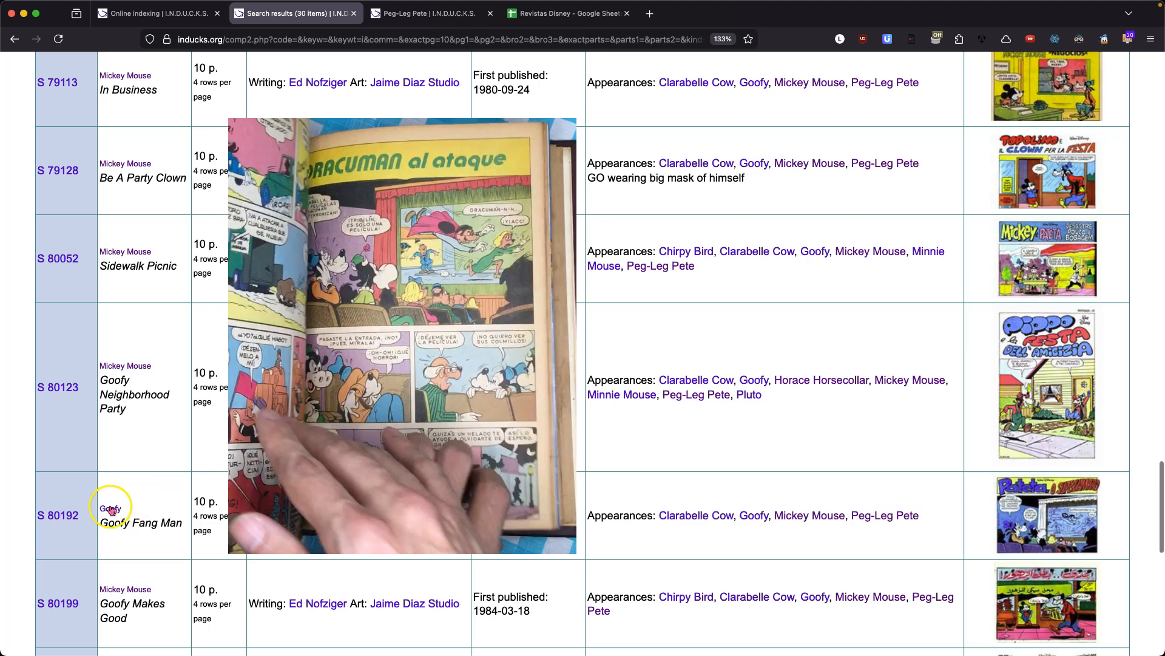
pyautogui.click(67, 516)
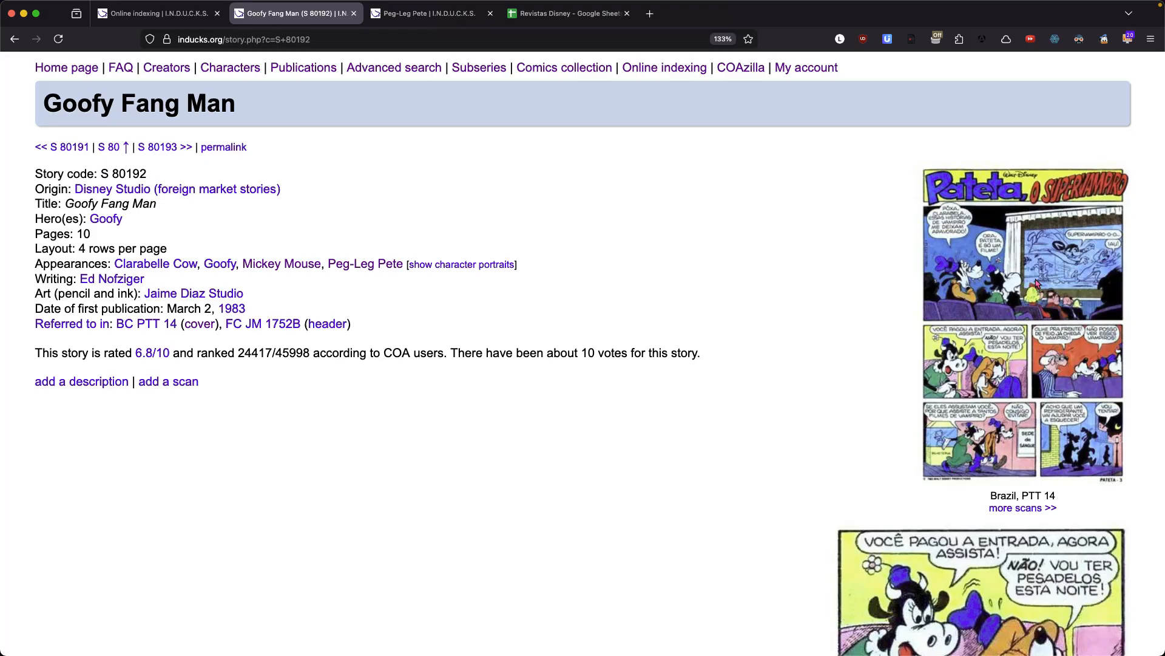
# Step: Copy the story code S 80192 into the spreadsheet as the printed code of "Dracuman al ataque"
pyautogui.moveTo(148, 174); pyautogui.dragTo(105, 174)
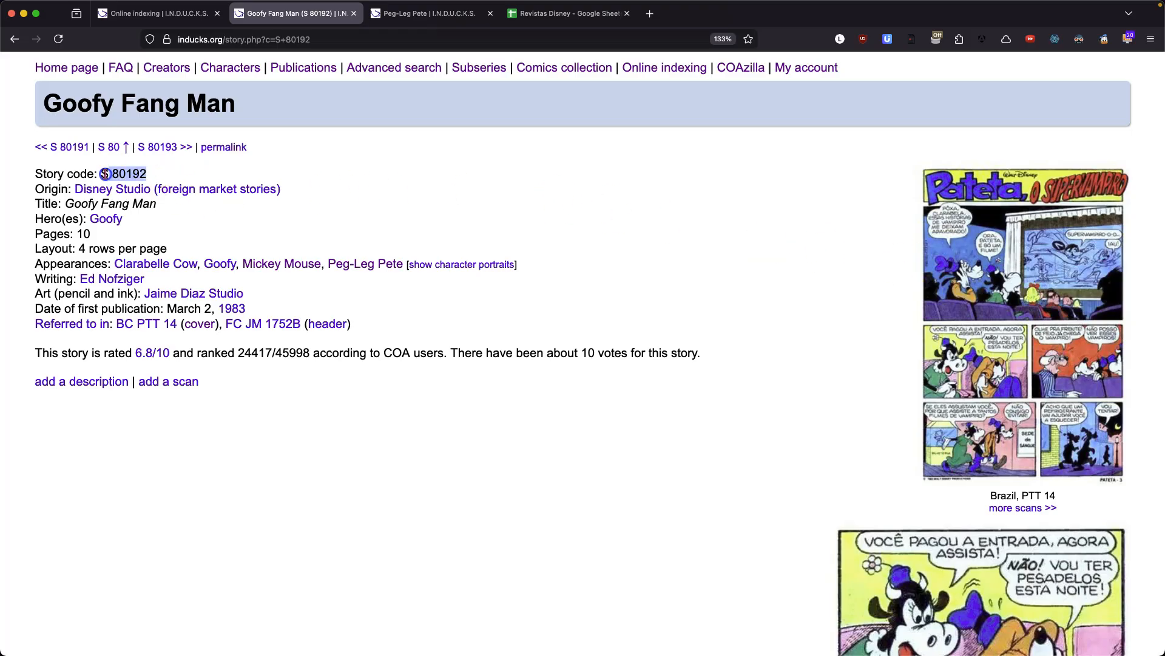
pyautogui.rightClick(105, 175)
pyautogui.click(119, 182)
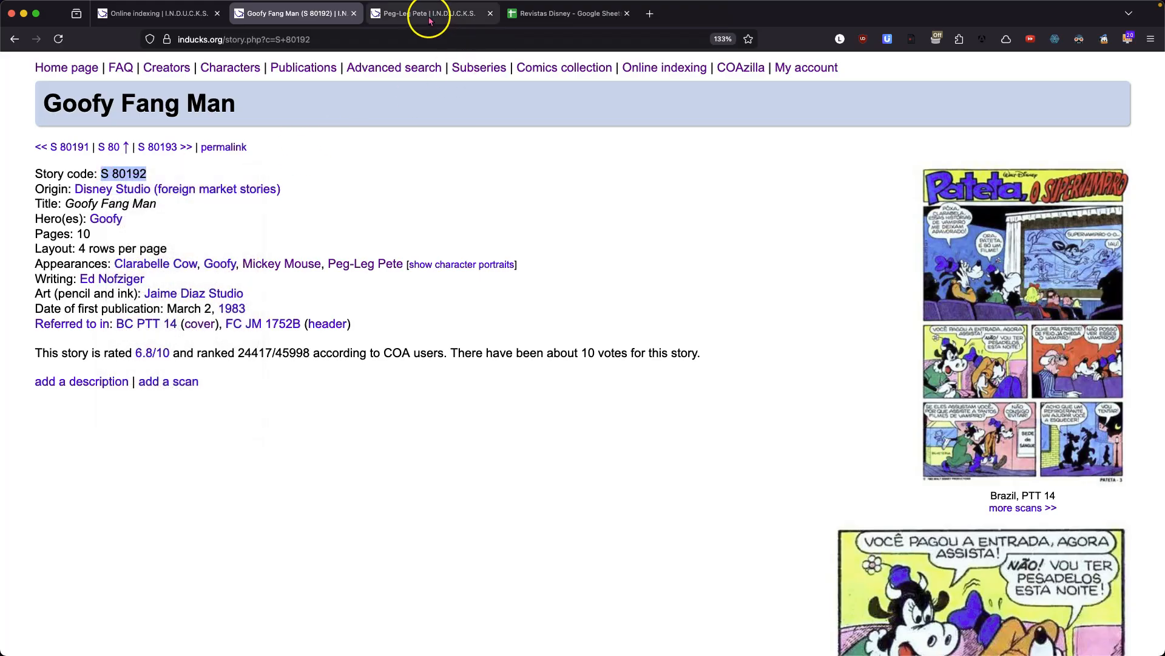
pyautogui.moveTo(443, 21); pyautogui.dragTo(462, 57)
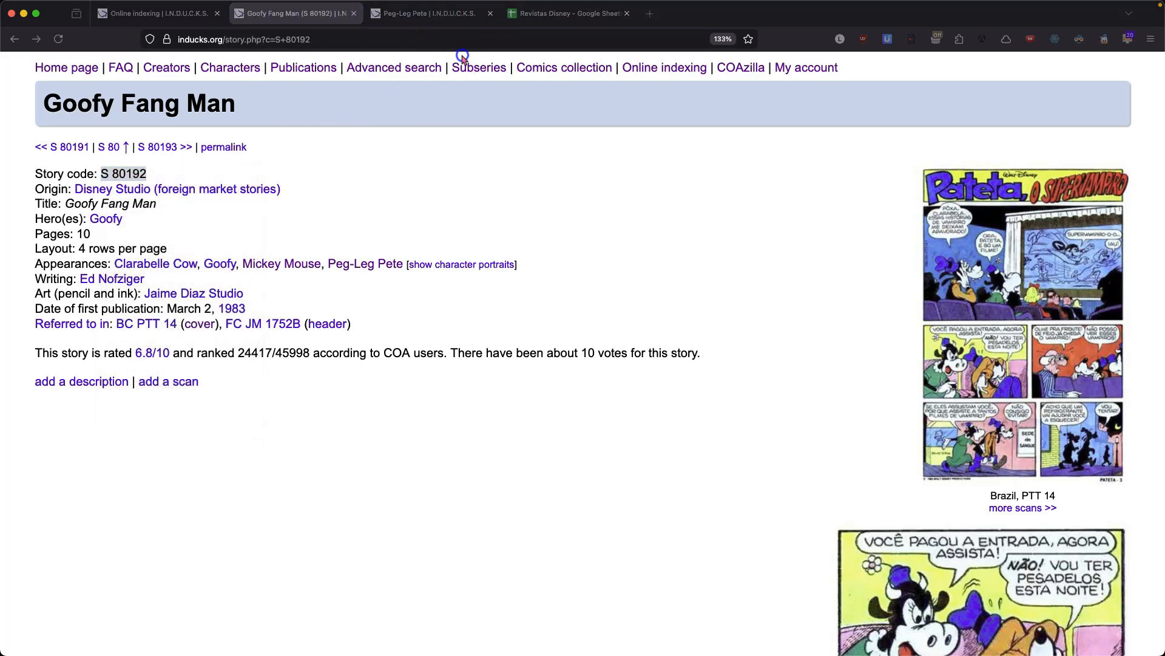
pyautogui.press('super+4')
pyautogui.click(115, 277)
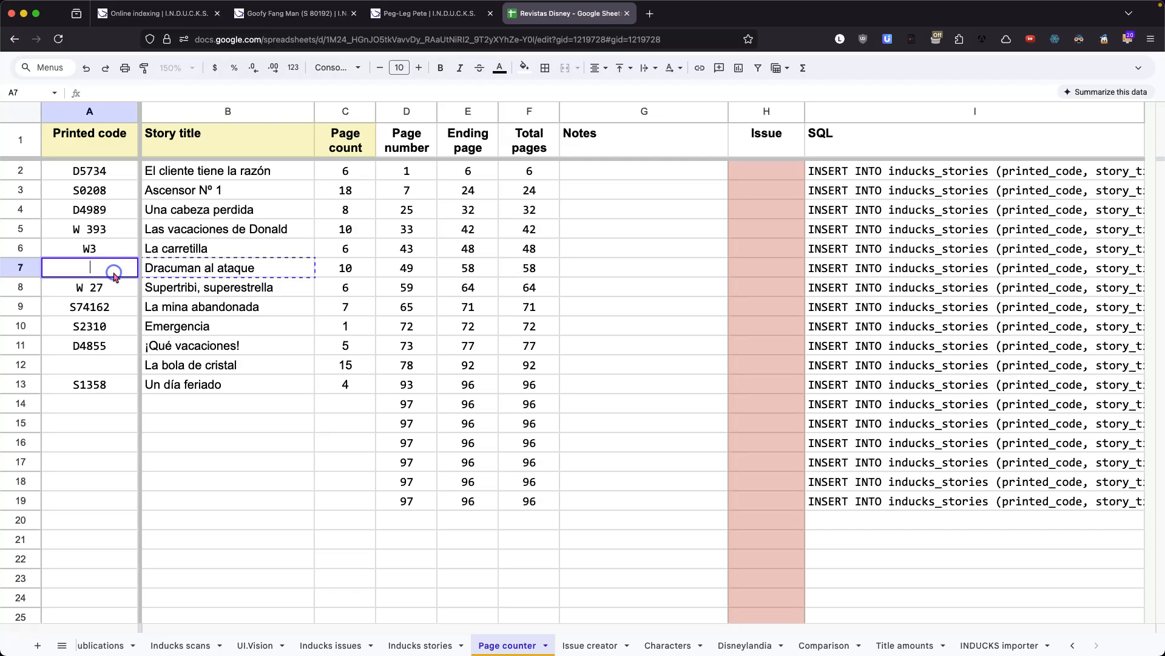
pyautogui.write('S 80192')
pyautogui.press('Tab')
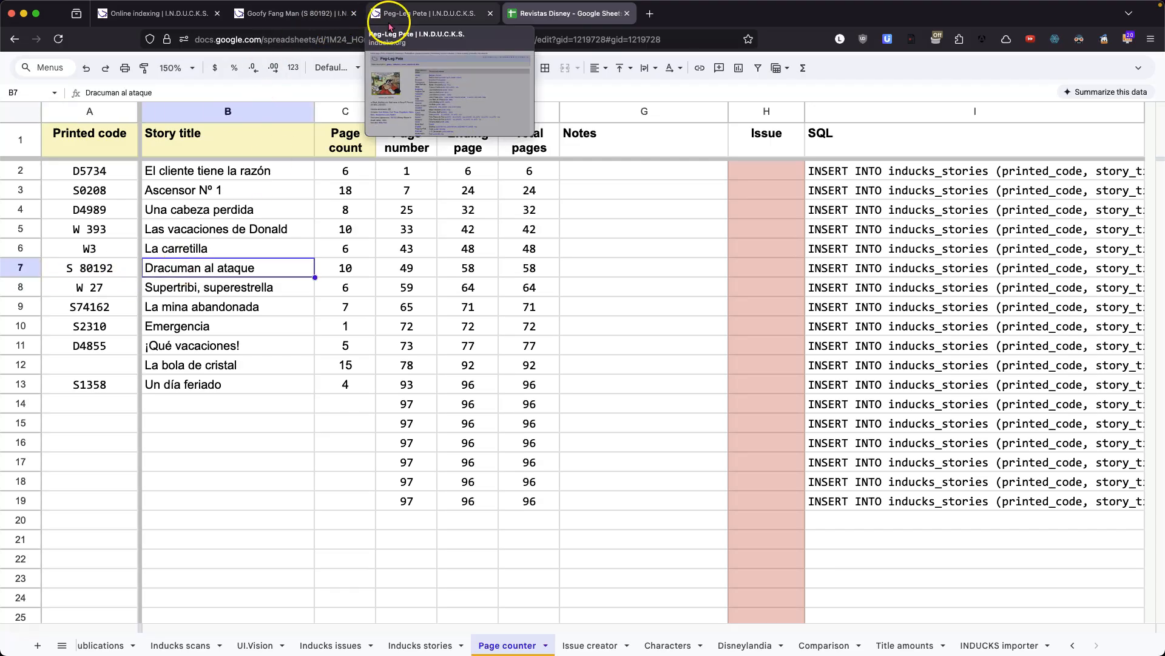
# Step: Add a new entry to Dumbo 59 and fill in hero GO, page count 10 and storycode S 80192
pyautogui.click(298, 13)
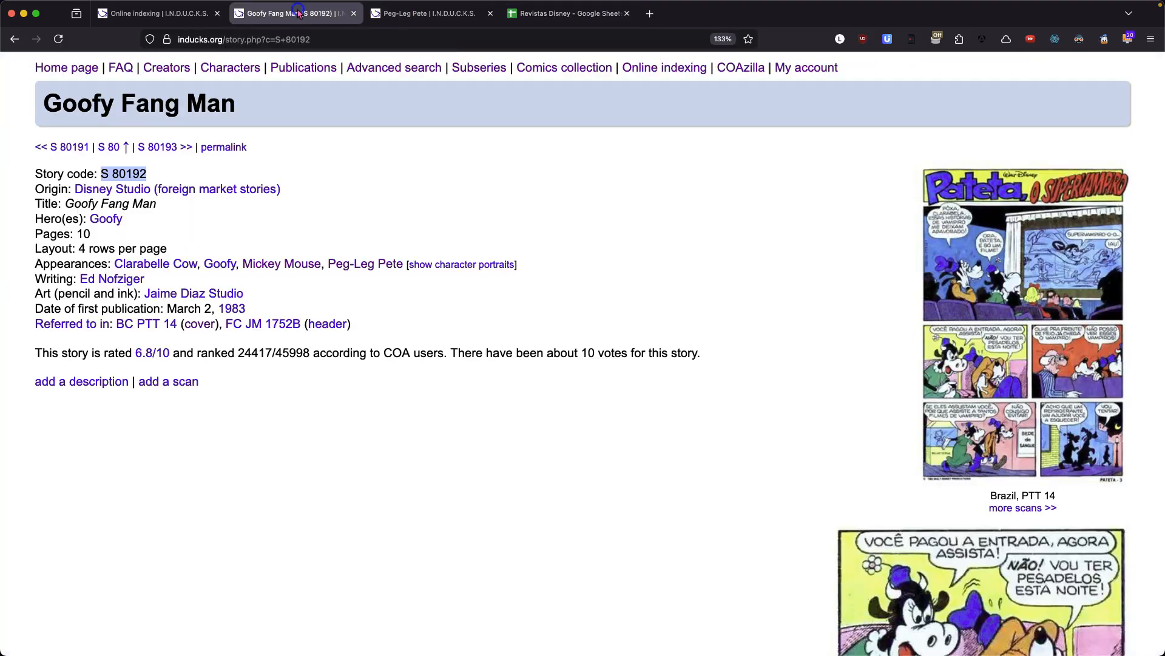
pyautogui.click(629, 195)
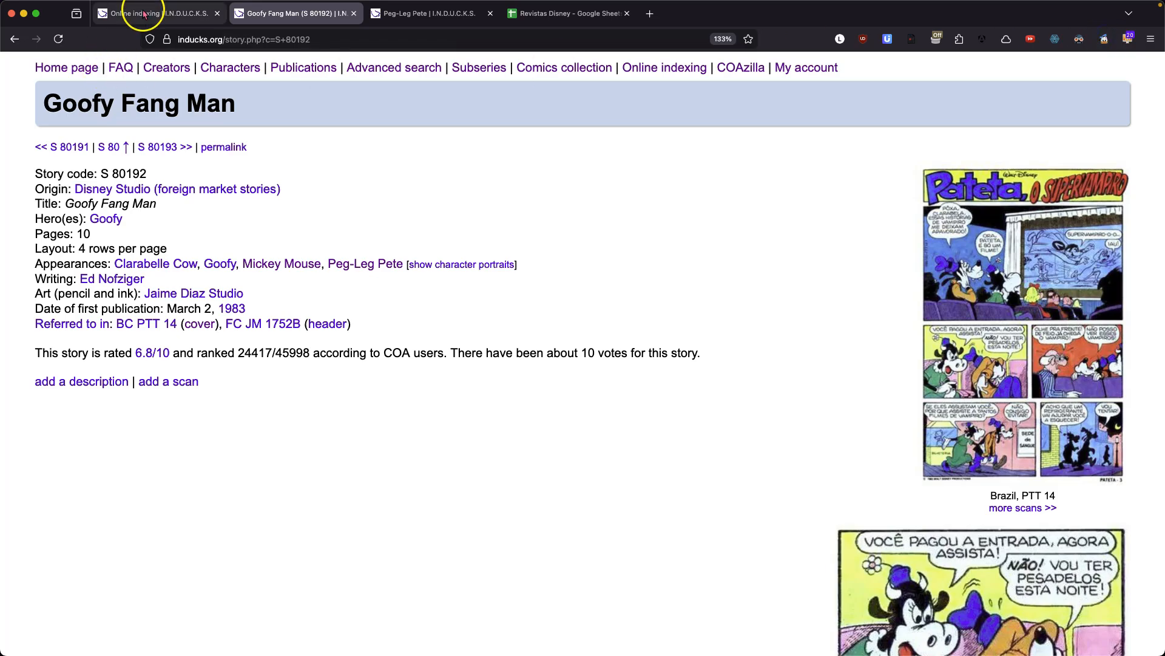
pyautogui.click(156, 14)
pyautogui.click(482, 235)
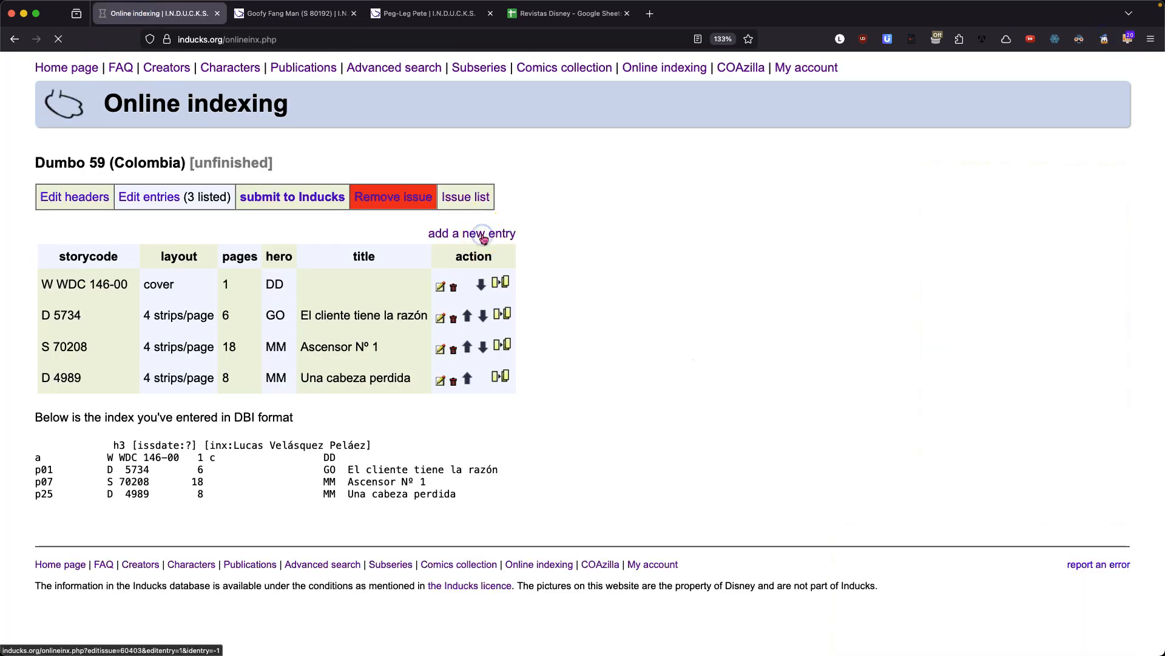
pyautogui.click(197, 283)
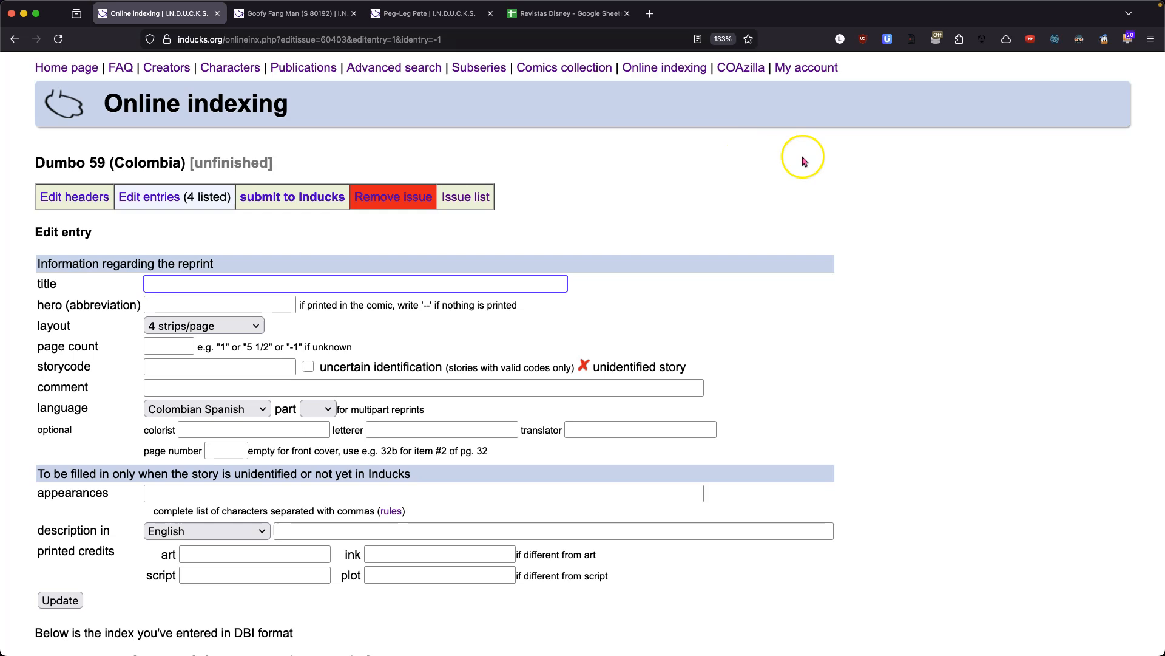
pyautogui.click(1104, 39)
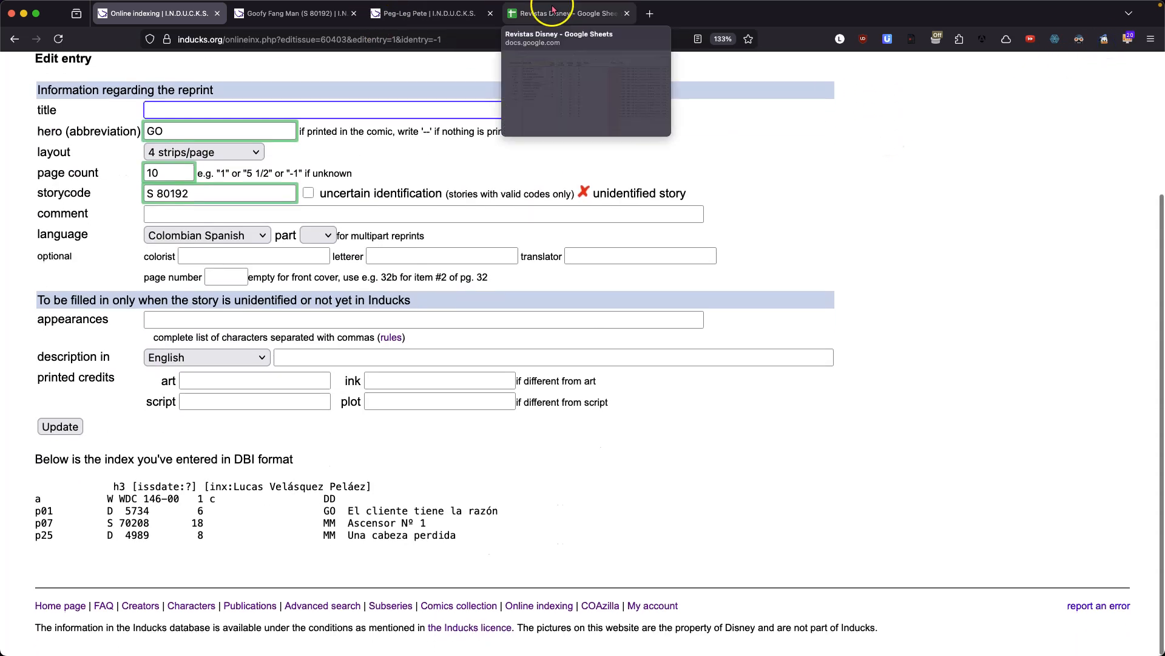
# Step: Copy the title "Dracuman al ataque" from the spreadsheet into the new entry's title
pyautogui.click(559, 13)
pyautogui.click(197, 271)
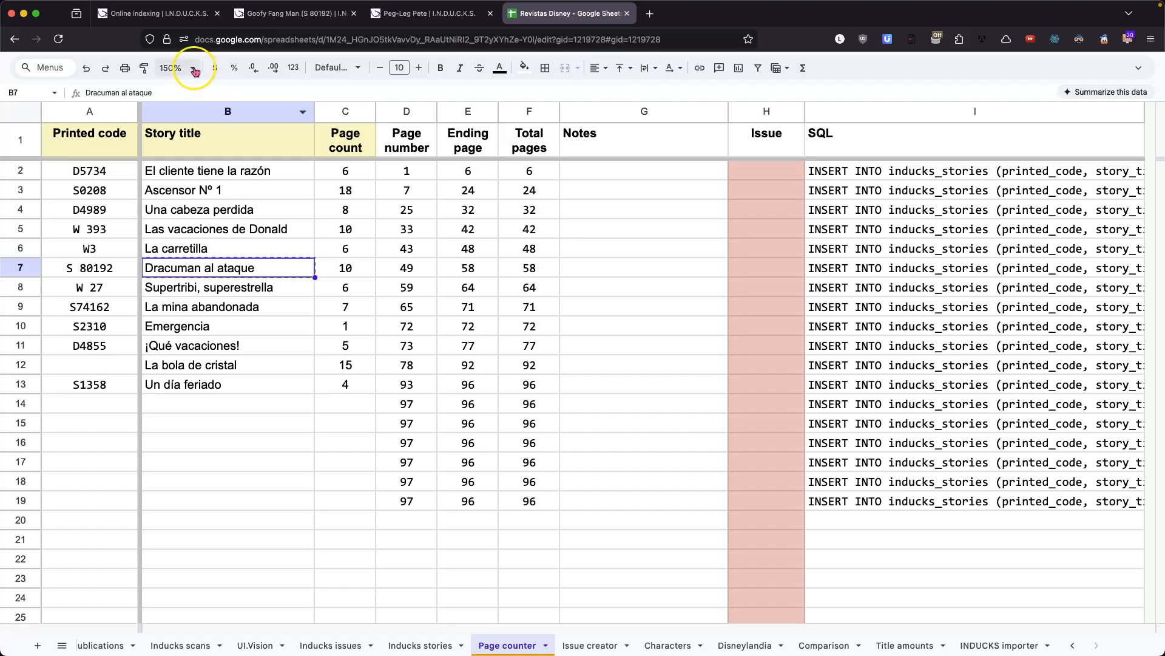
pyautogui.click(159, 13)
pyautogui.click(250, 113)
pyautogui.press('super+v')
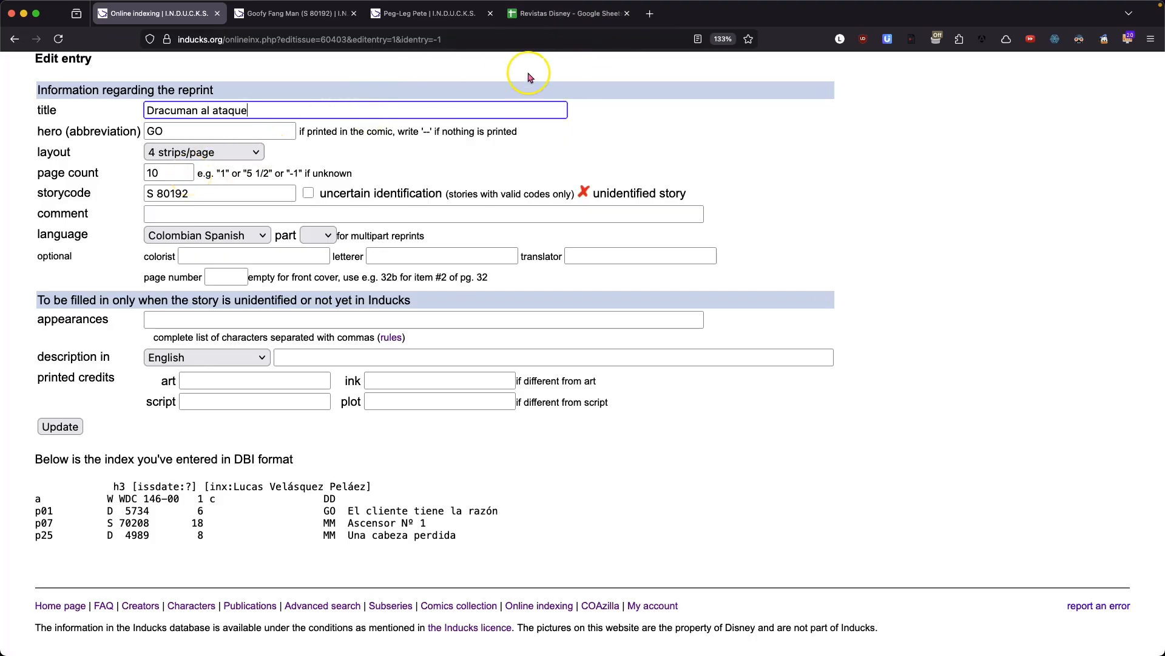
# Step: Take the story's starting page from the spreadsheet, set the entry's page number to 49 and save the entry
pyautogui.click(566, 14)
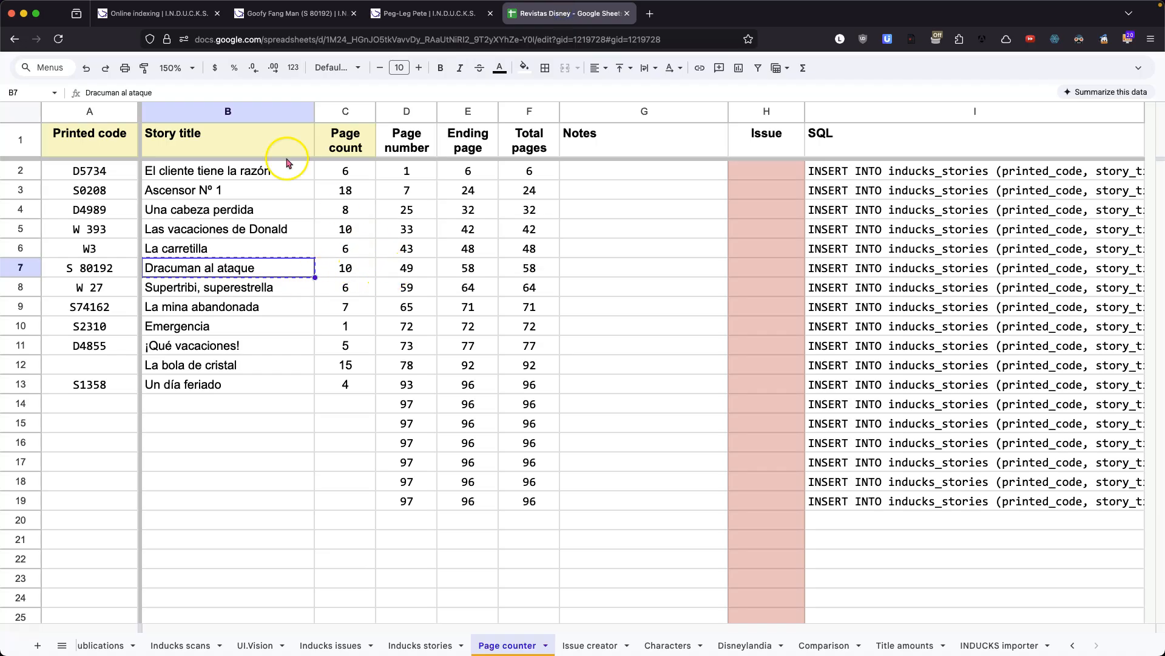
pyautogui.click(183, 14)
pyautogui.click(240, 278)
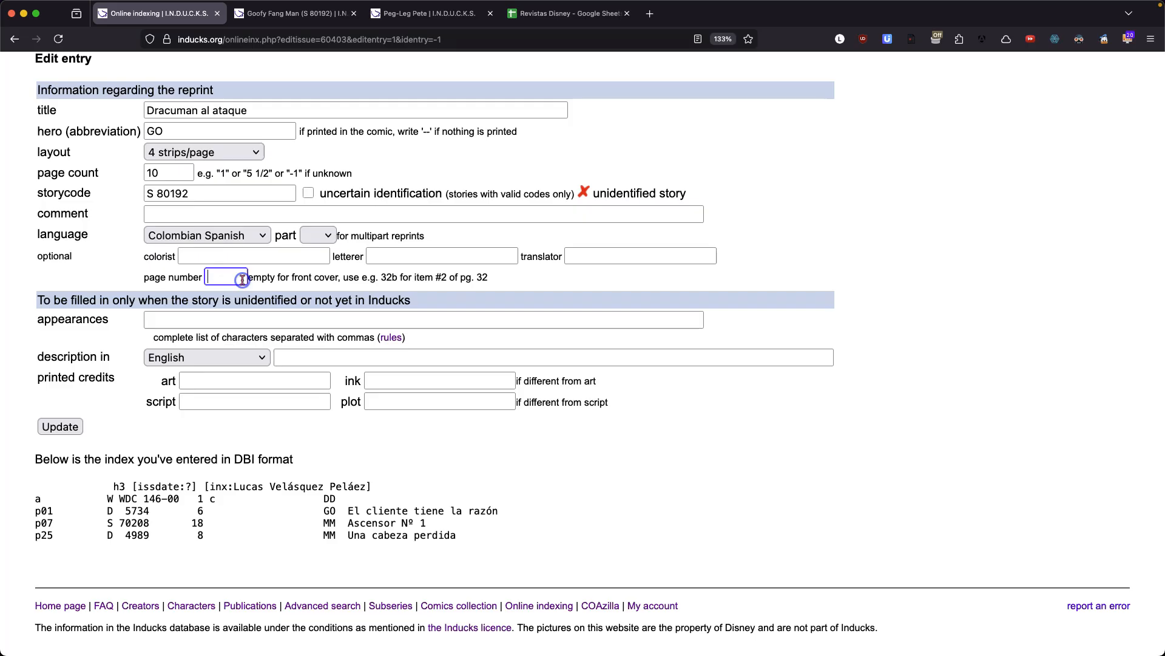
pyautogui.write('49')
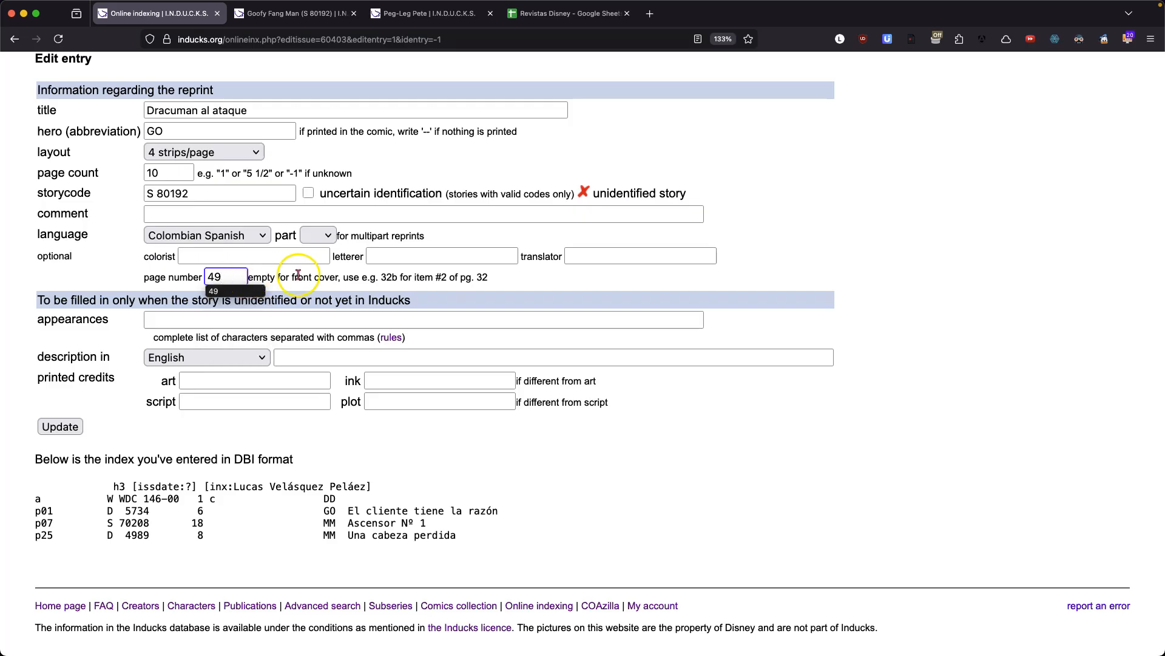
pyautogui.click(73, 429)
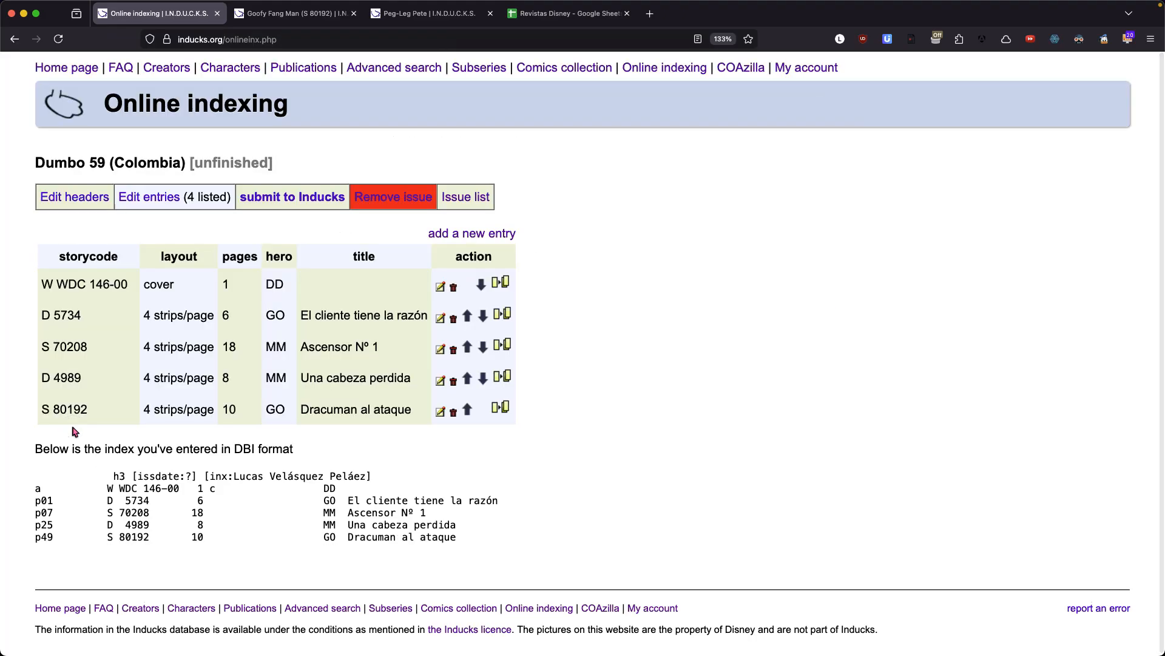
# Step: Check the Dumbo 59 entries against the spreadsheet's stories and review the full list and its index in DBI format
pyautogui.click(549, 15)
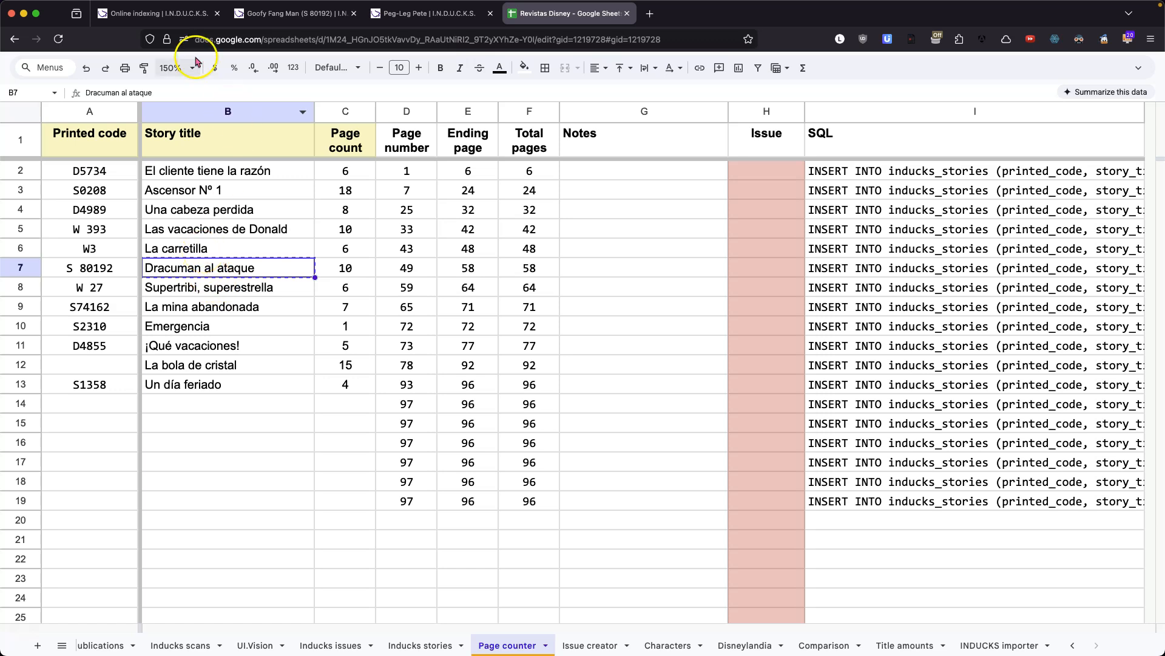
pyautogui.click(161, 14)
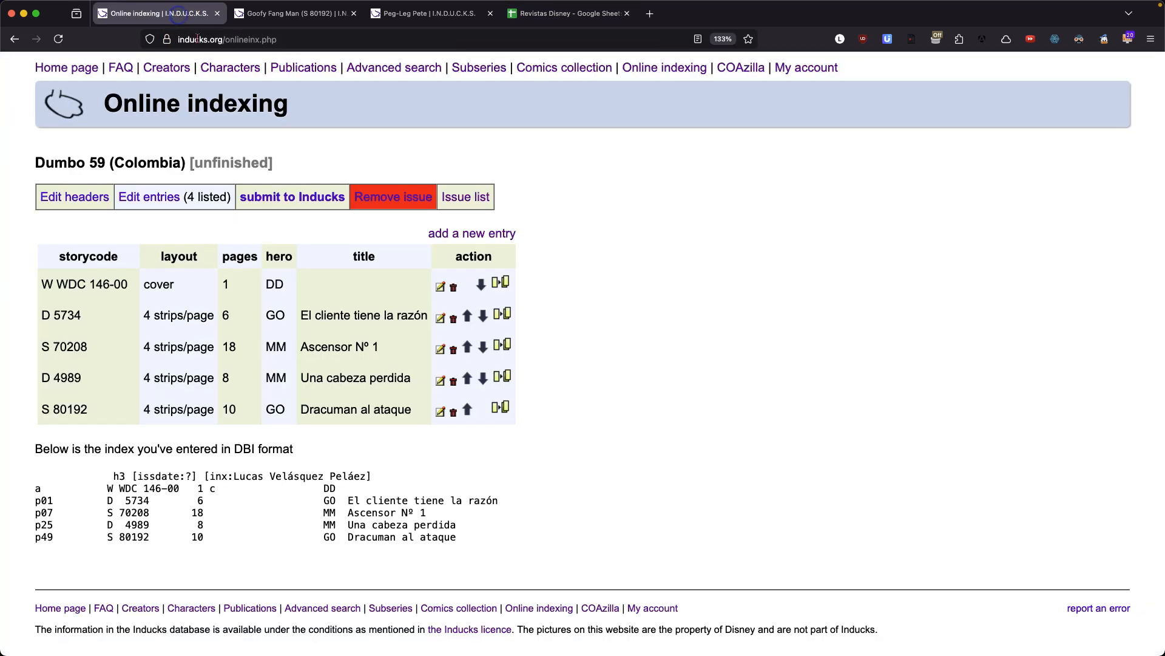
pyautogui.click(467, 379)
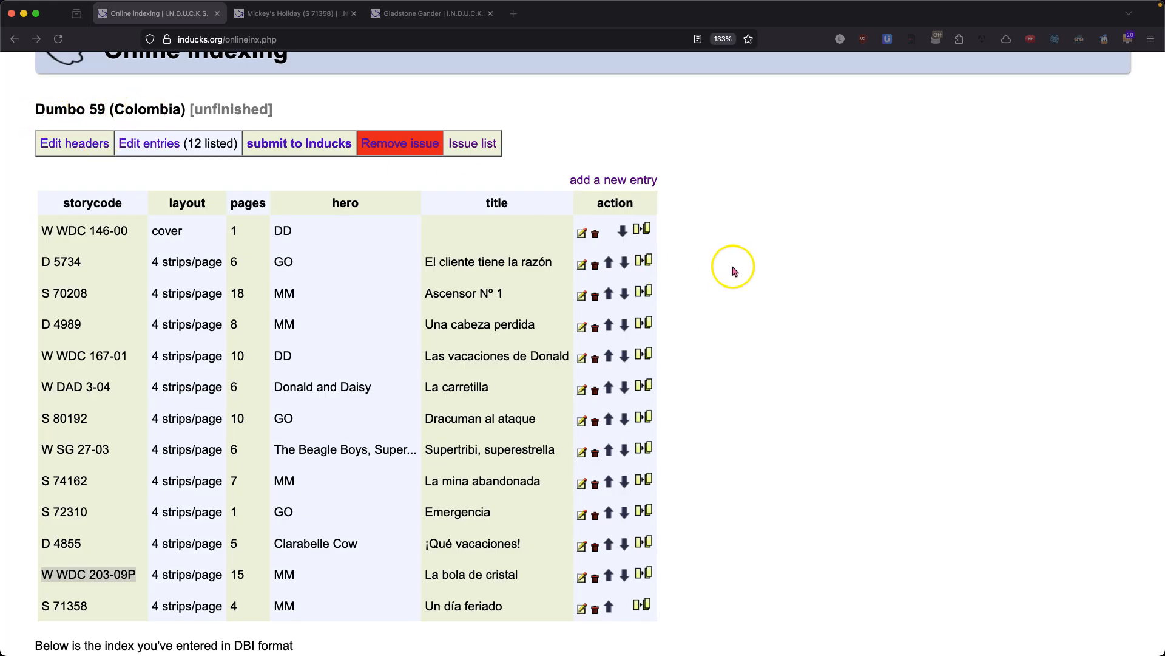
pyautogui.scroll(-2, 734, 270)
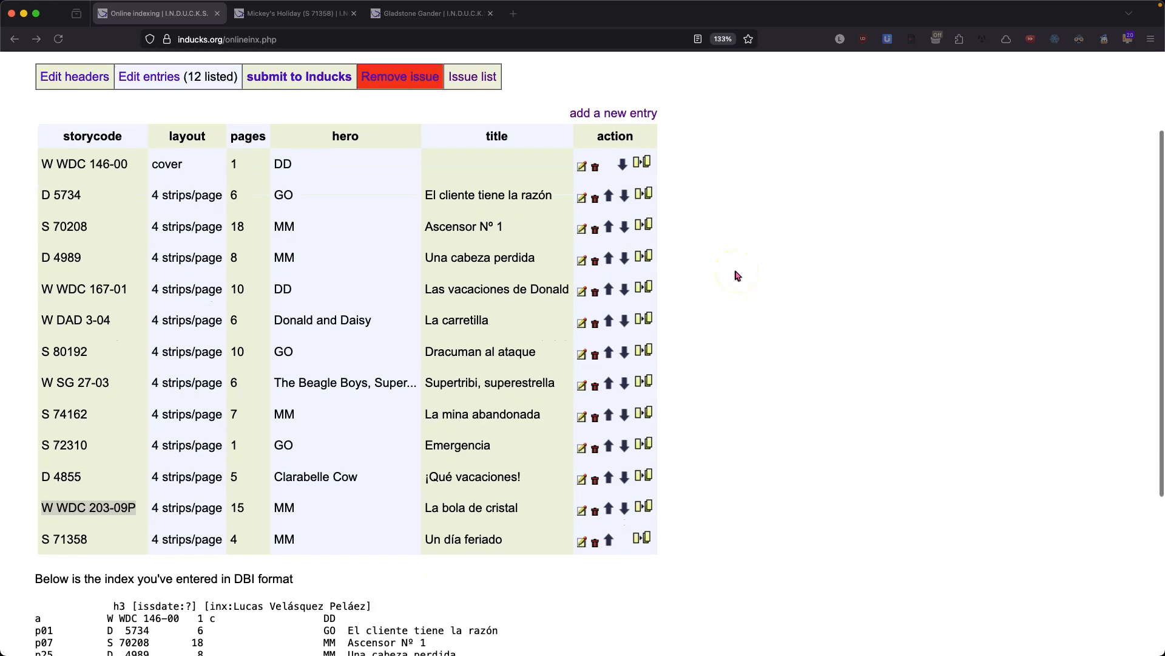
pyautogui.scroll(-5, 239, 182)
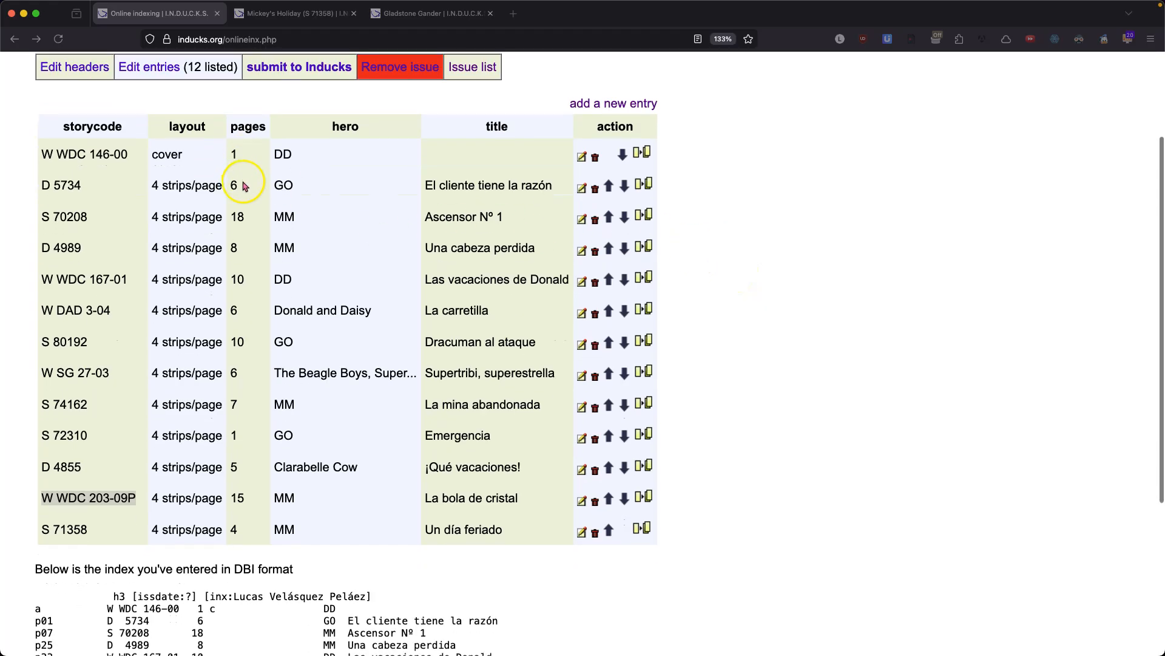
pyautogui.scroll(-3, 275, 261)
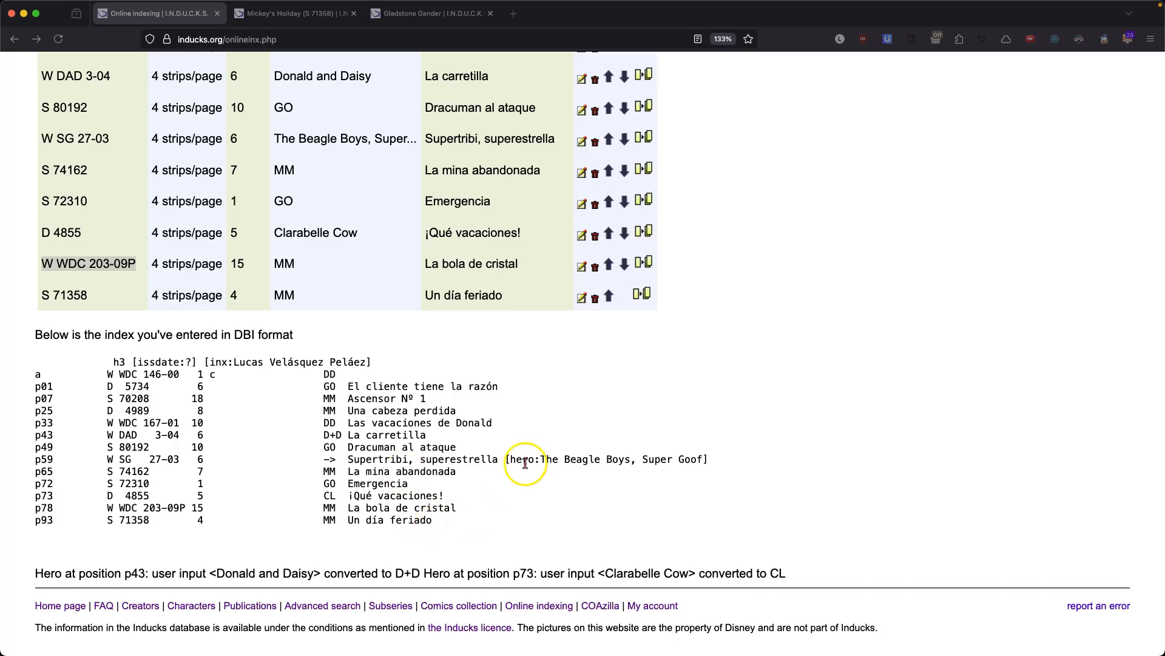
pyautogui.scroll(6, 584, 493)
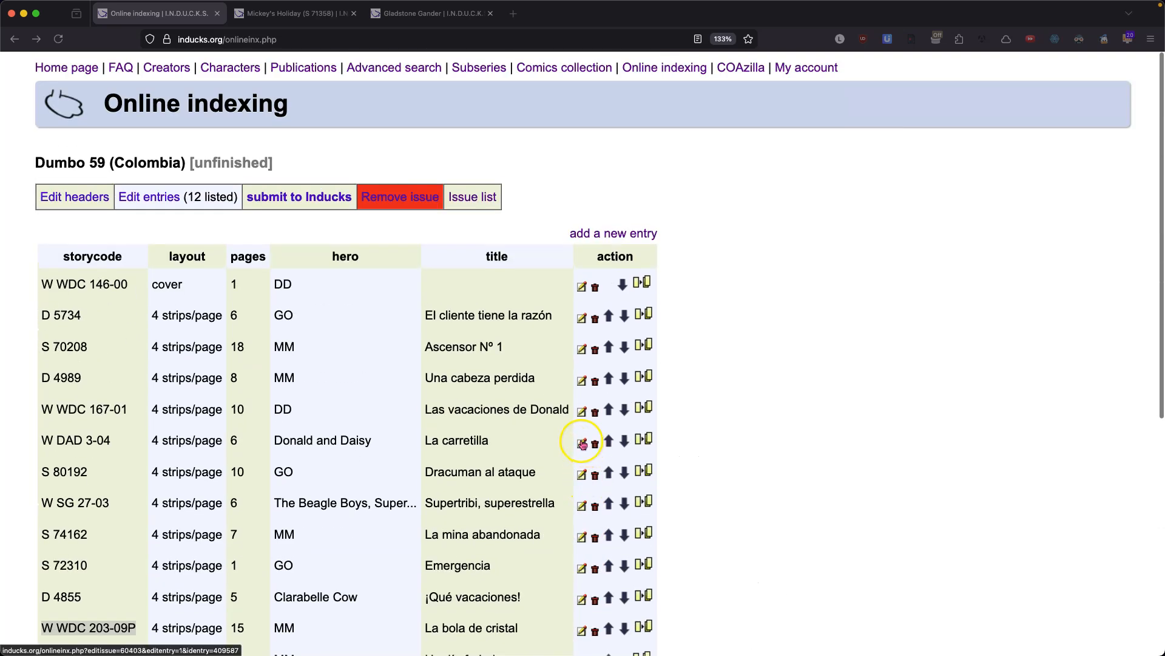
# Step: Open the Dumbo 59 issue headers and the date for editing
pyautogui.click(91, 202)
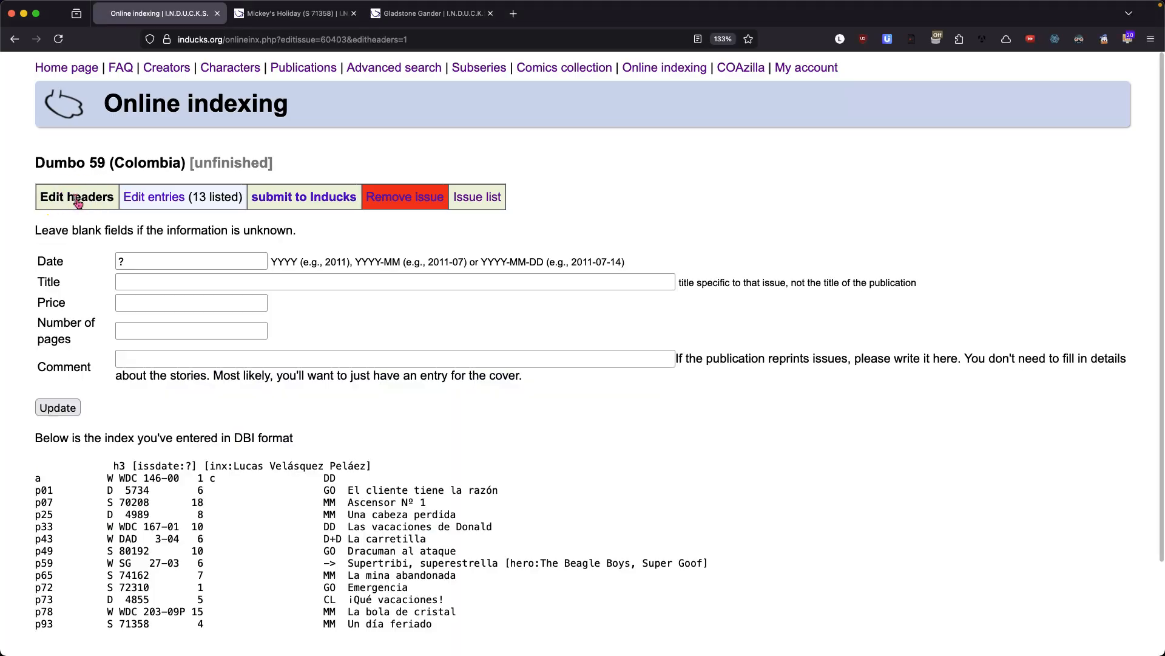
pyautogui.click(153, 263)
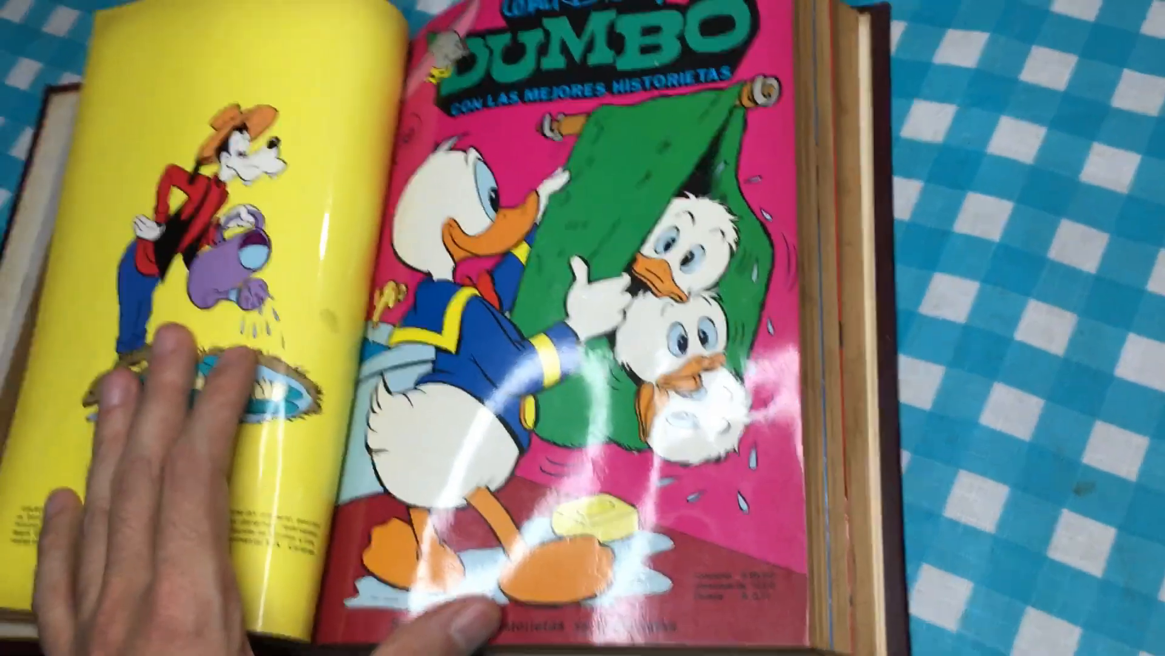